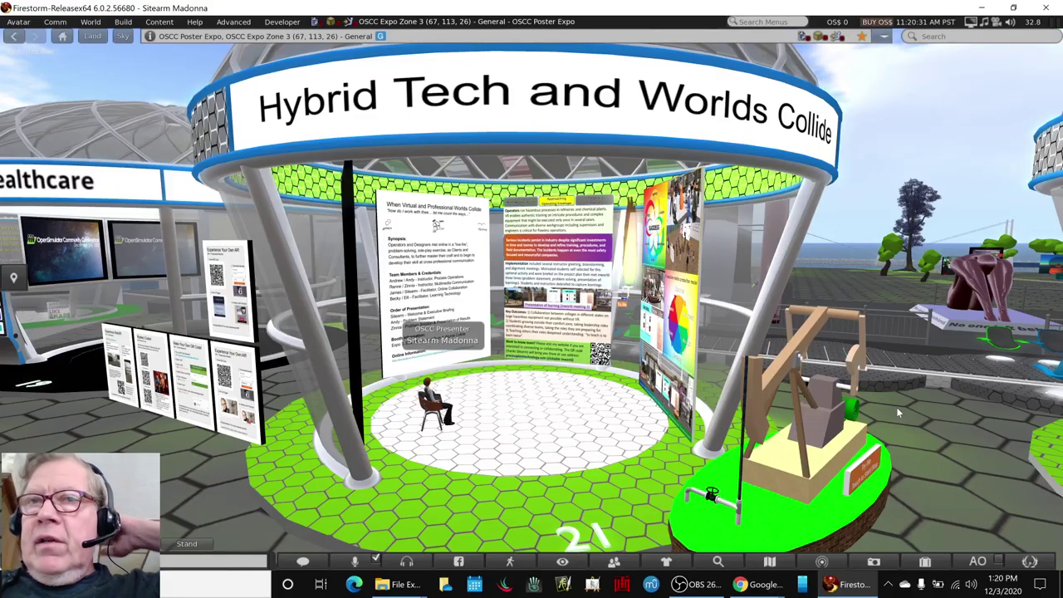
- Close the three open OSCC screenshot folder windows in File Explorer and minimize OBS to return to the virtual world
click(405, 593)
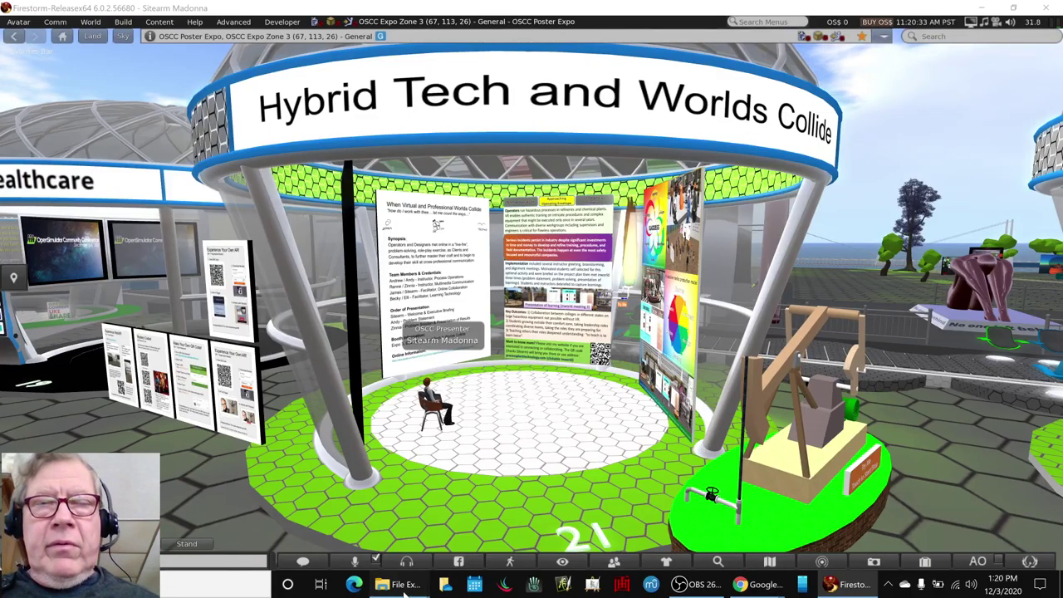
mouse_move(289, 491)
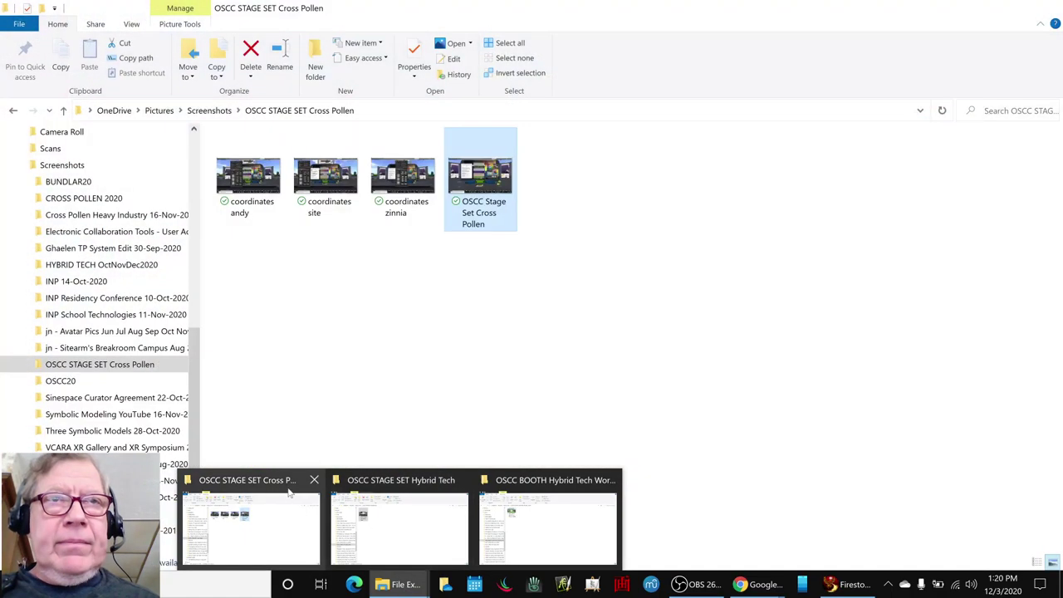
click(314, 481)
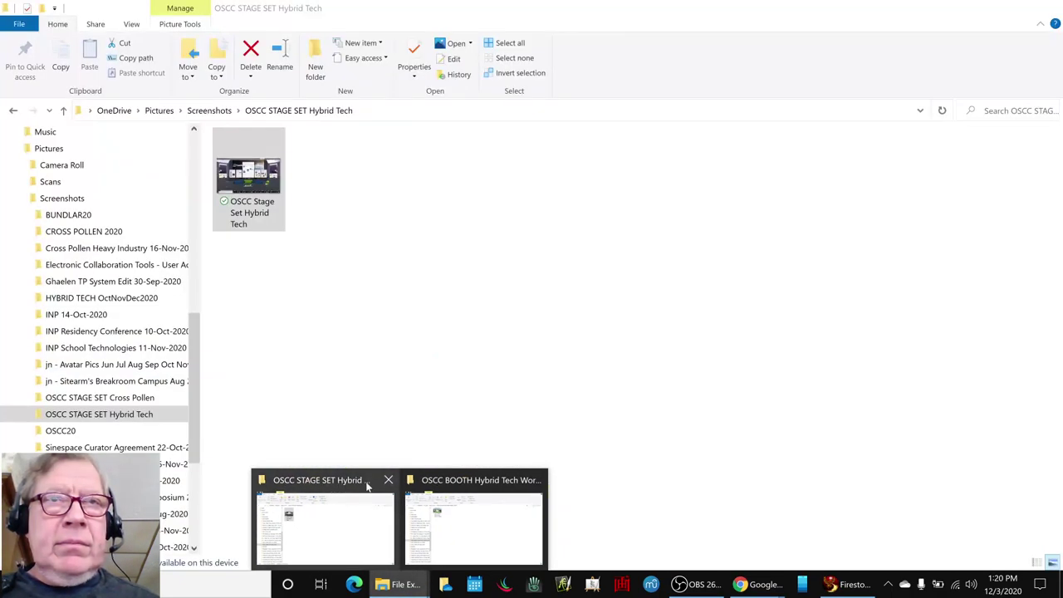
click(388, 481)
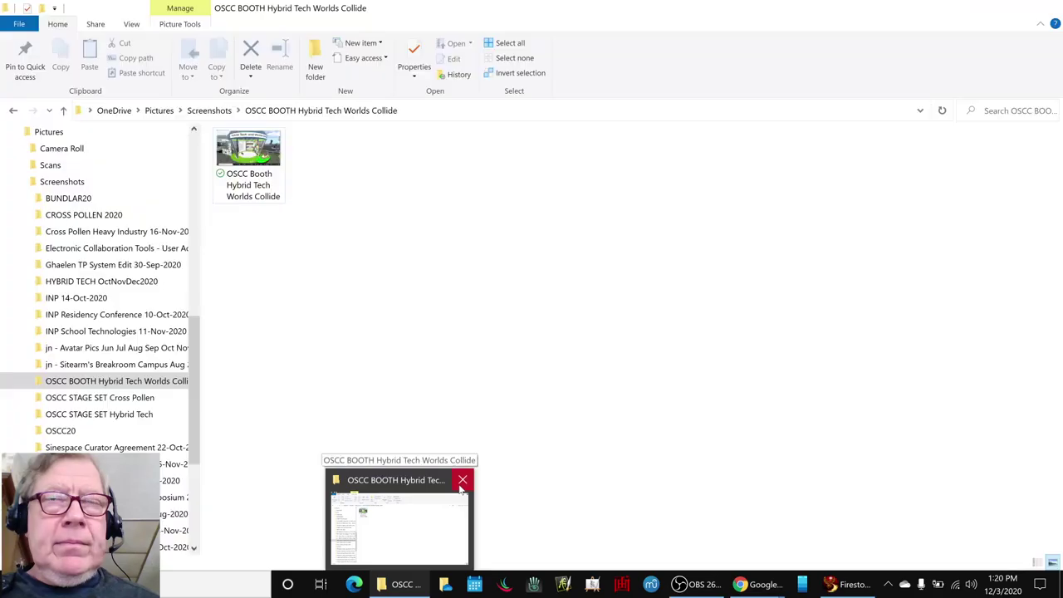
click(461, 487)
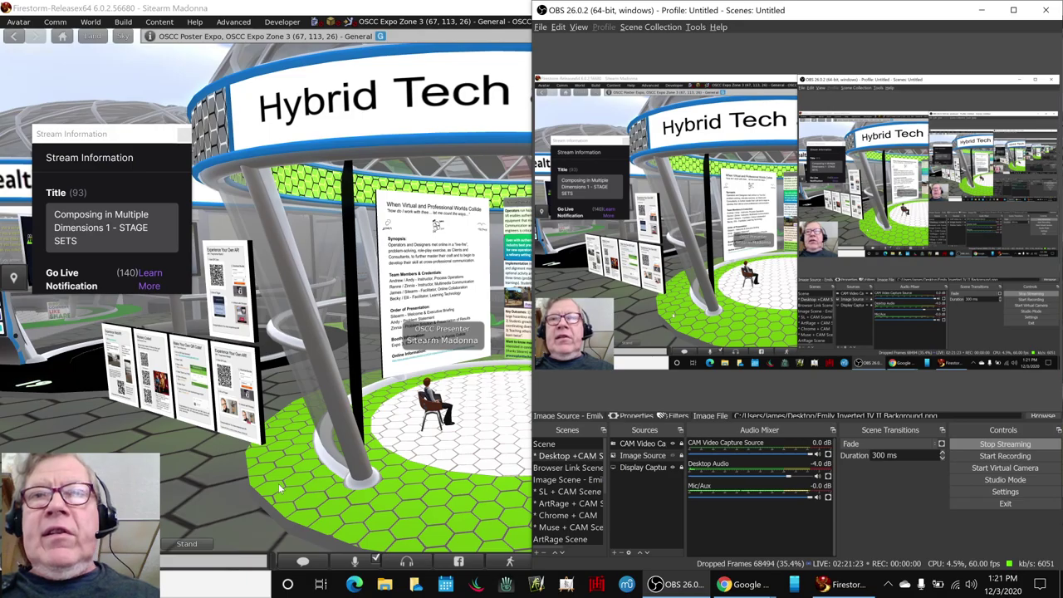
click(664, 584)
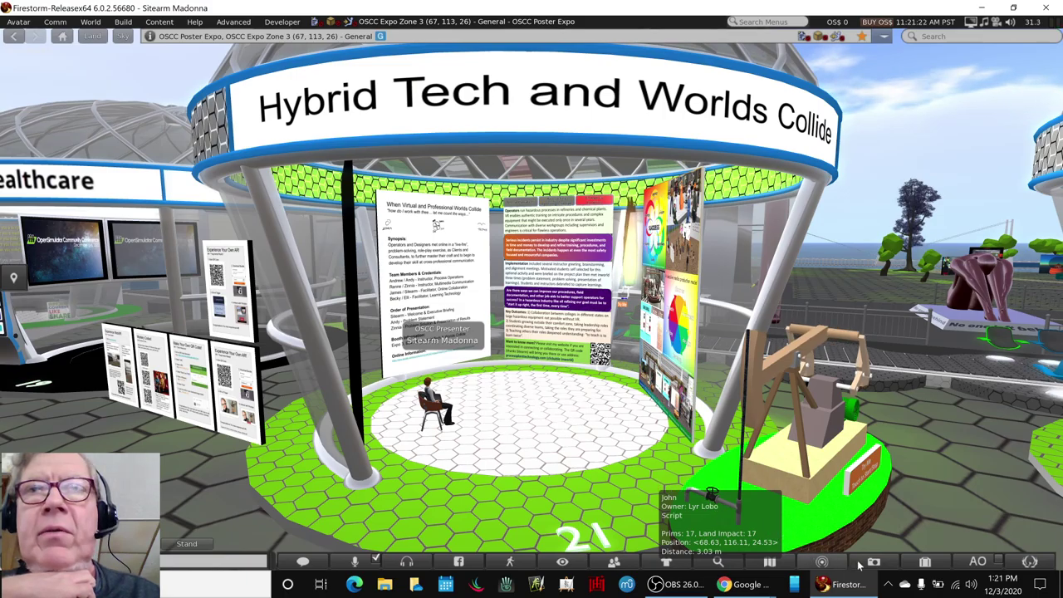
- Teleport to the inventory landmark "Welcome to the OpenSimulator Community Conference!!" and close the inventory
click(924, 562)
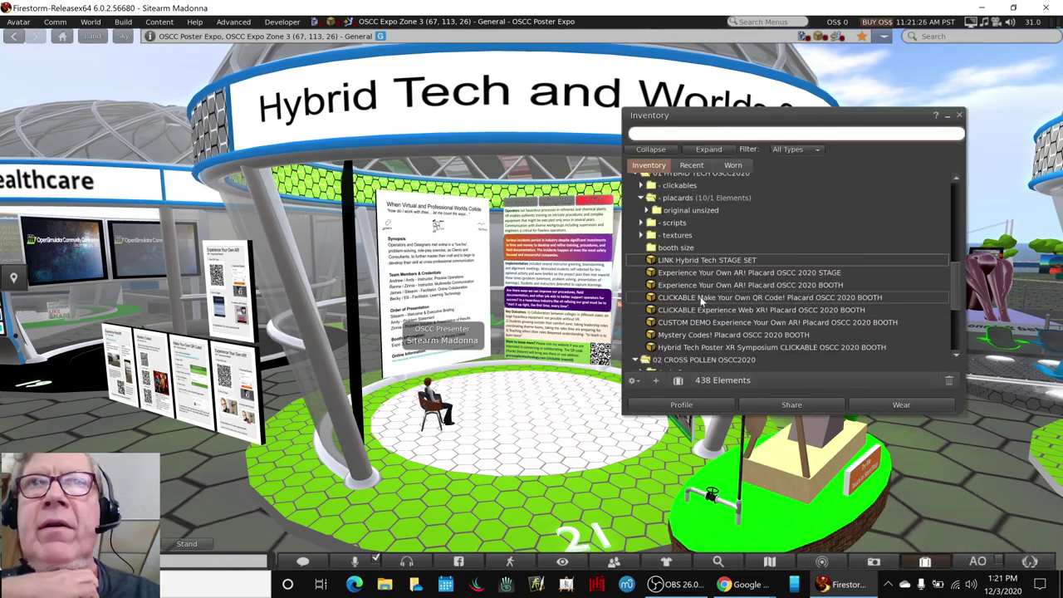
scroll(701, 301, up, 10)
double_click(714, 330)
click(521, 330)
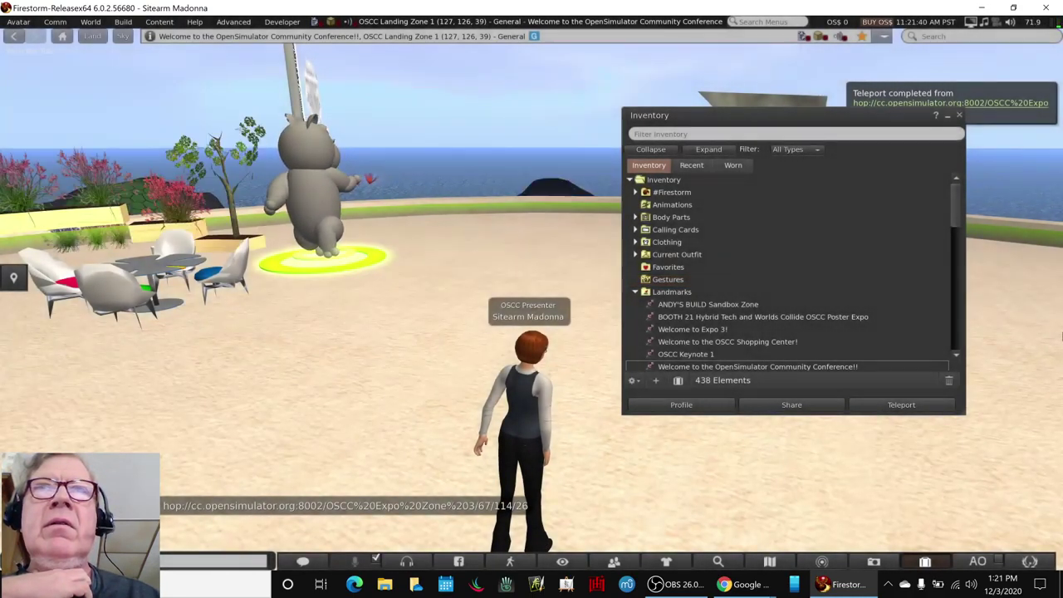
click(959, 114)
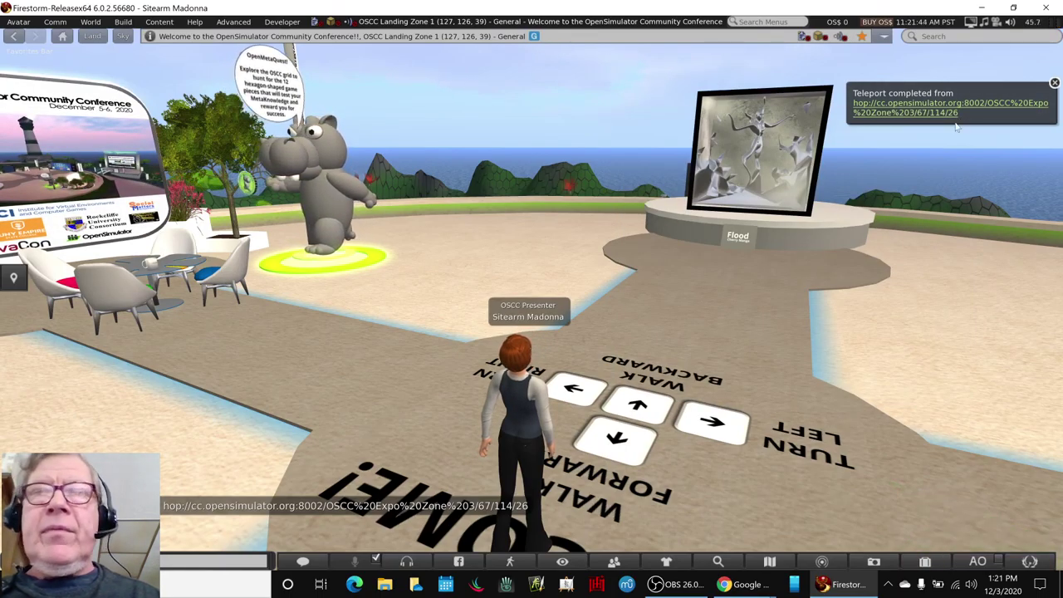
- Turn the avatar around the landing zone to face the board listing the Expo and Landing Regions
key(Left)
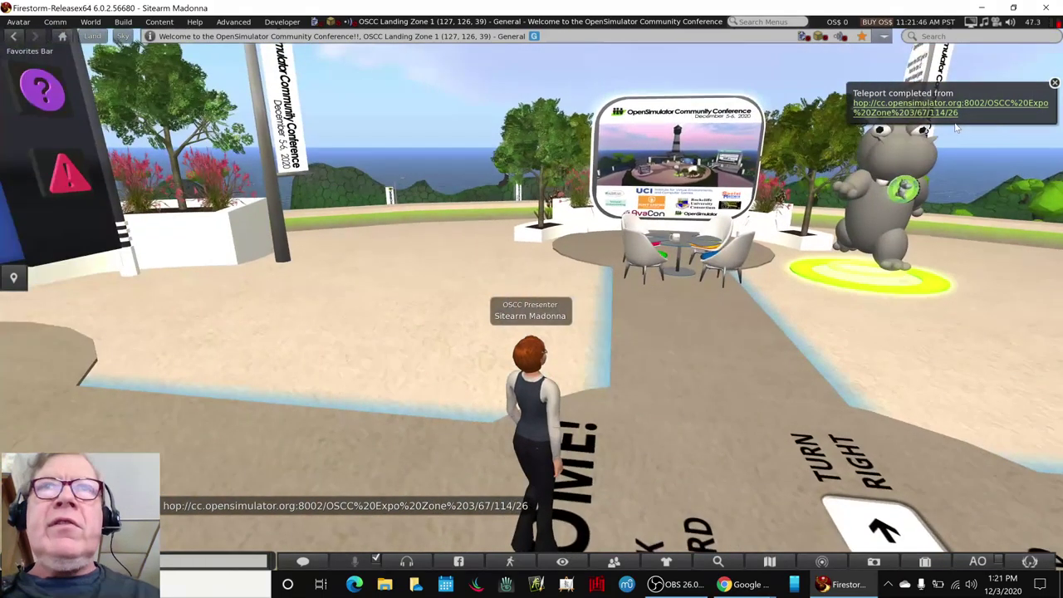
key(Left)
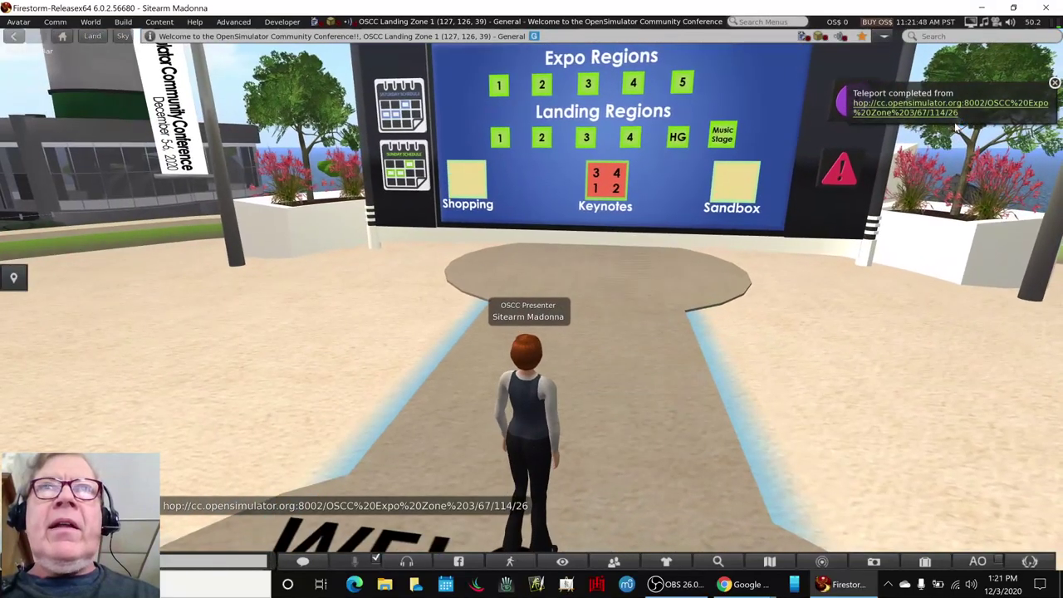
key(Left)
key(Right)
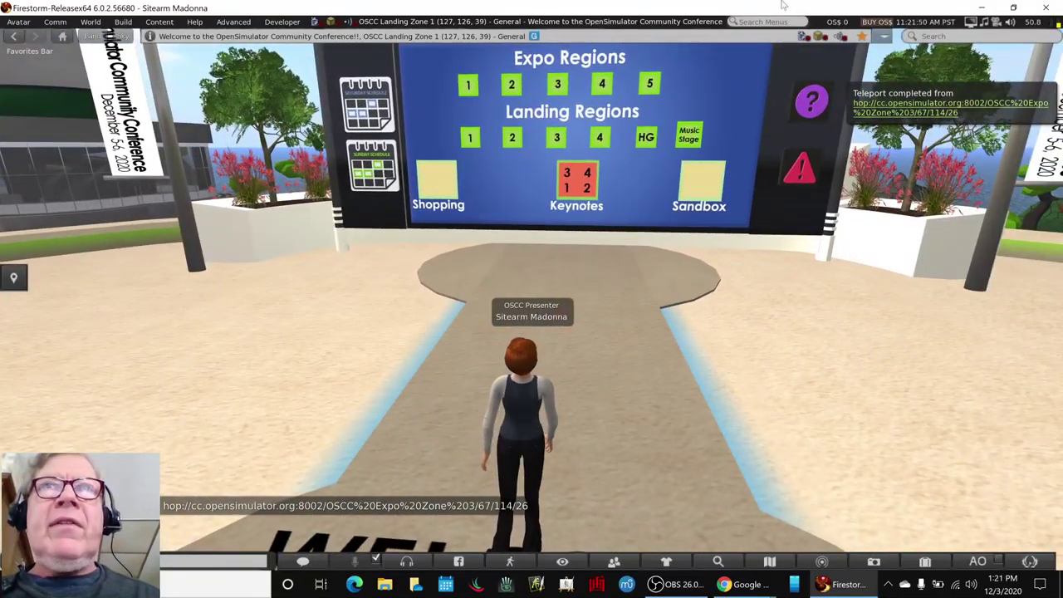
- Turn the avatar toward the Keynote Region doorway and walk through it to travel to OSCC Keynote 1
key(Left)
key(Up)
key(Left)
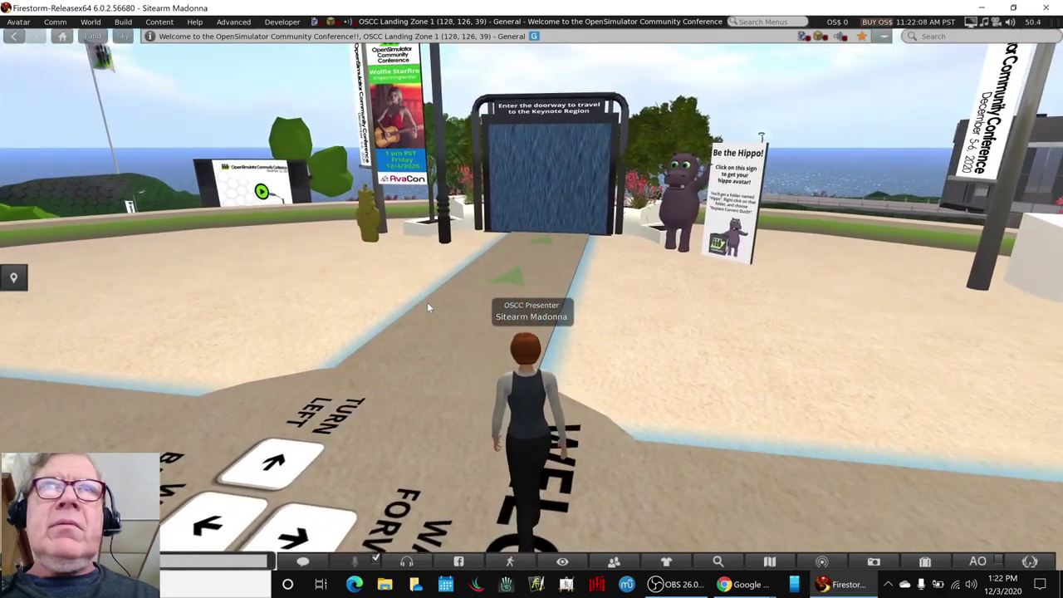
key(Up)
key(Up)
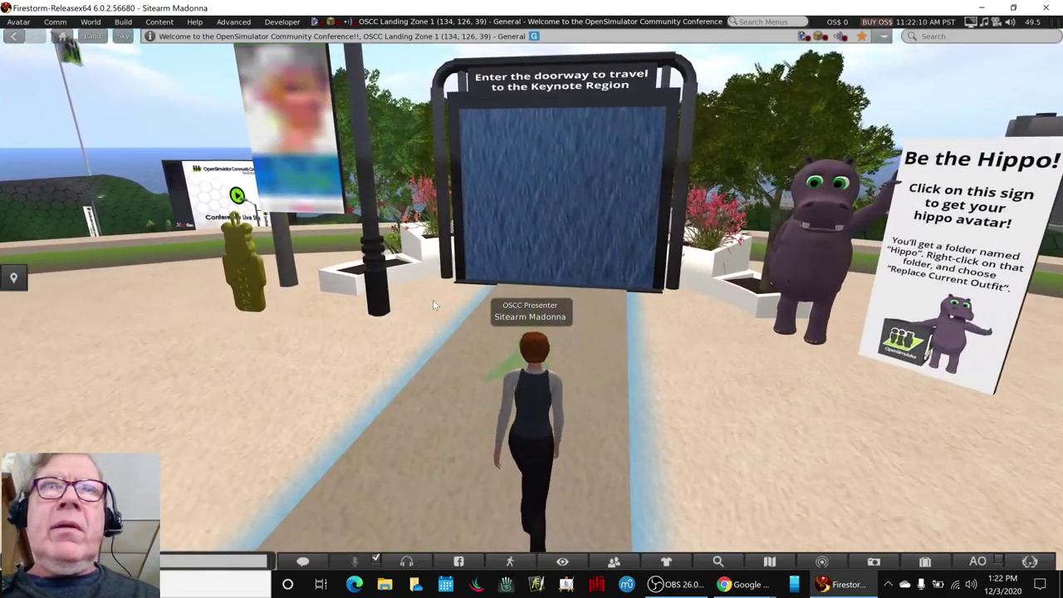
key(Up)
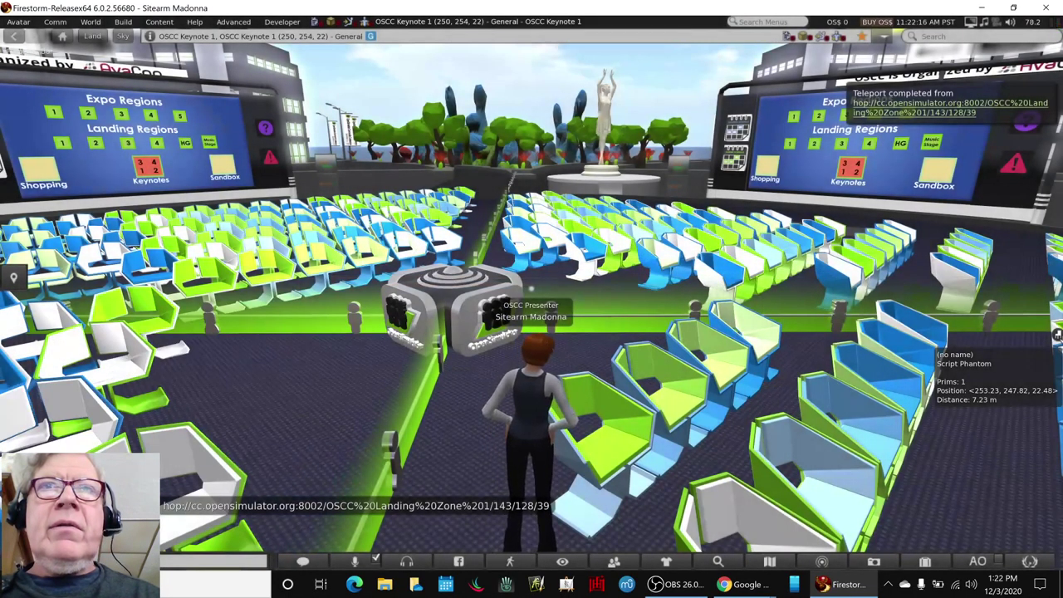
- Turn the avatar to face the keynote stage, sit in an audience chair and switch to its best camera viewing angle
key(Right)
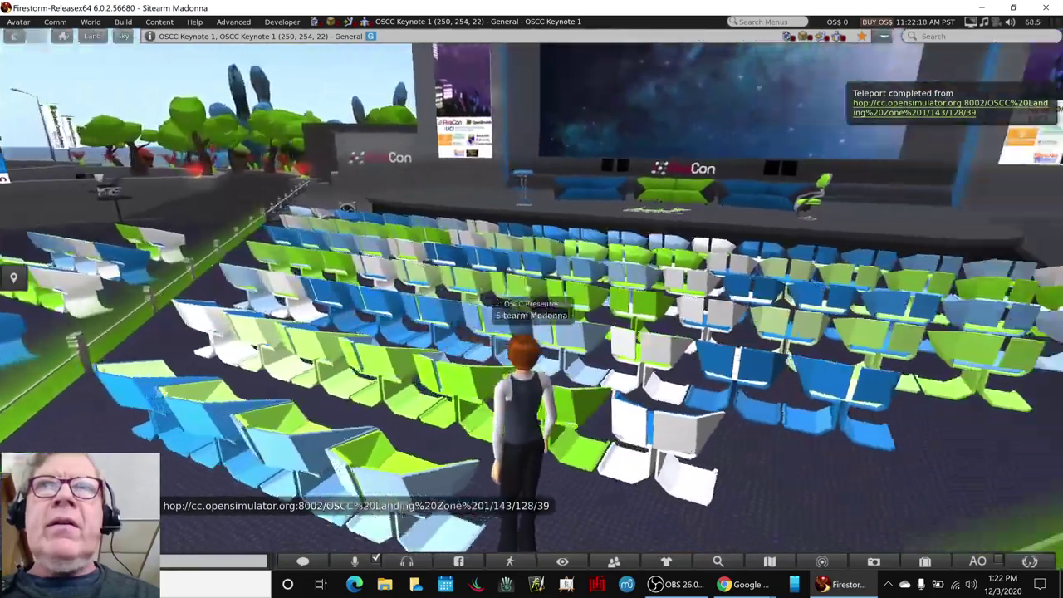
key(Right)
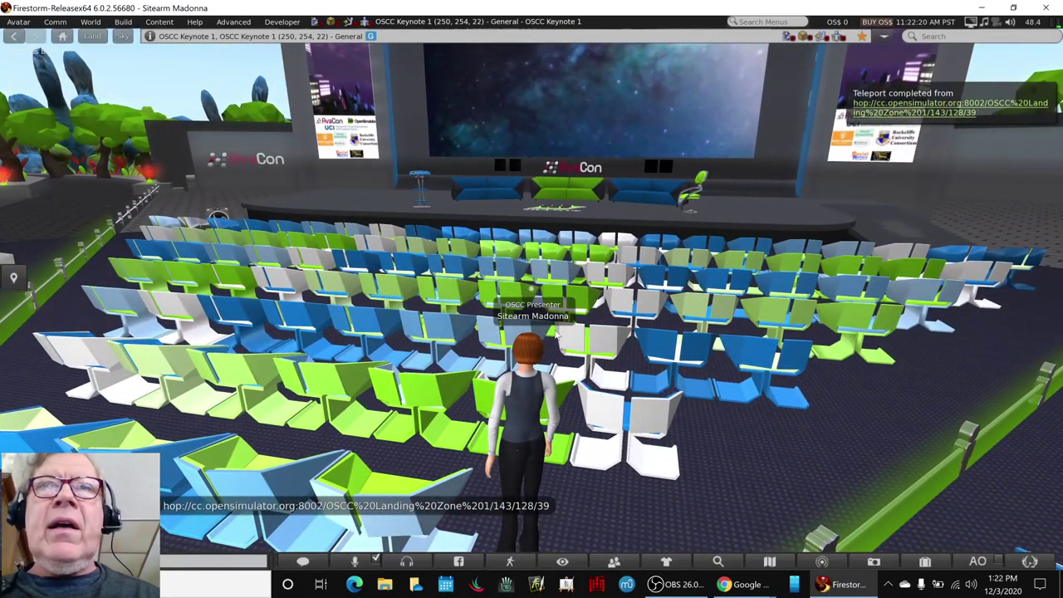
ctrl+alt+drag(538, 258, 518, 426)
click(521, 430)
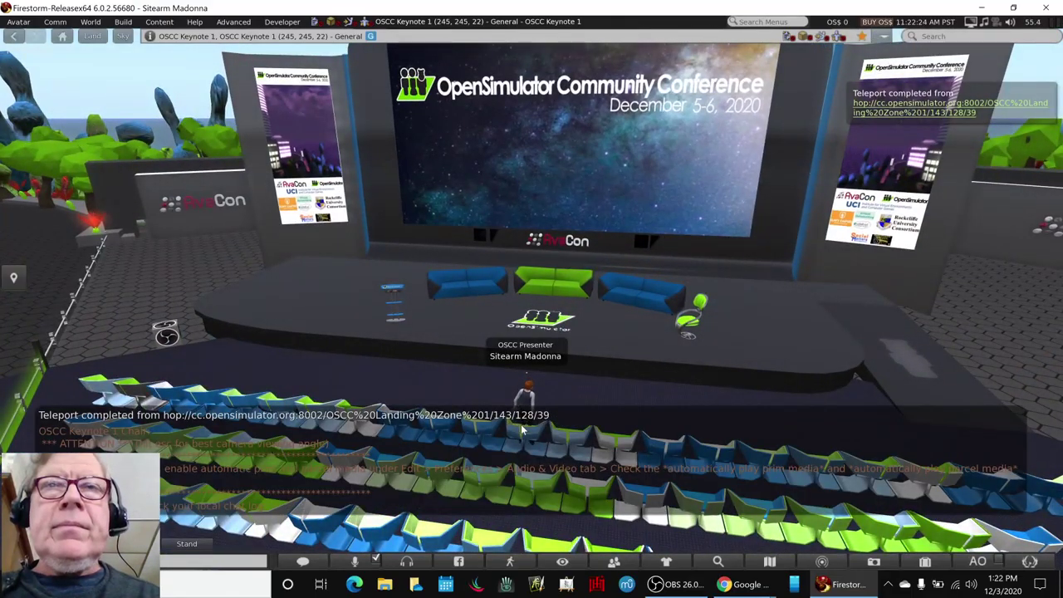
key(Escape)
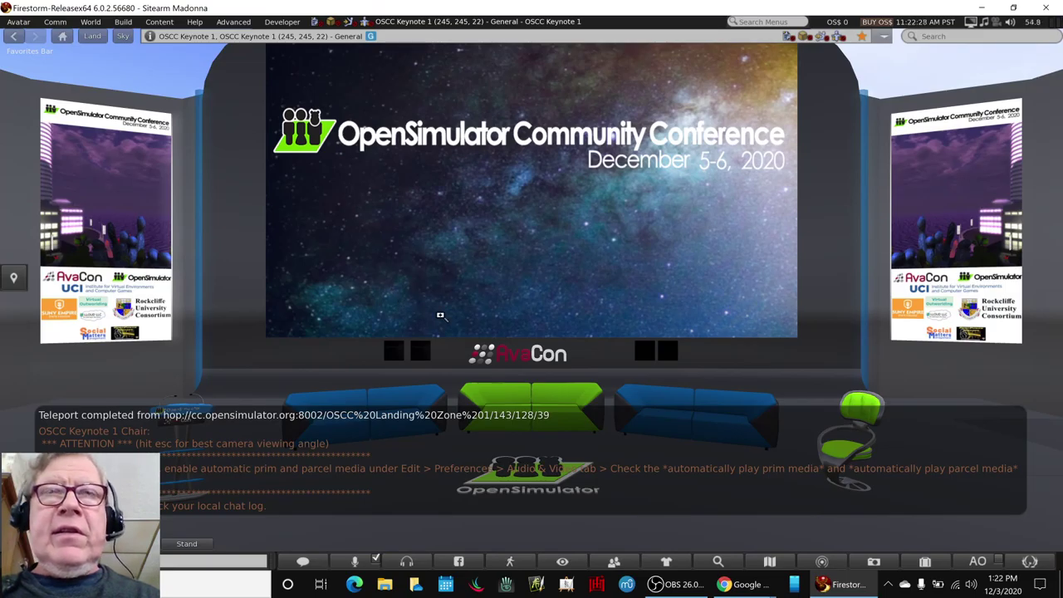
- Open the inventory with the view behind the stage screen and collapse the Landmarks folder
ctrl+alt+drag(476, 291, 465, 357)
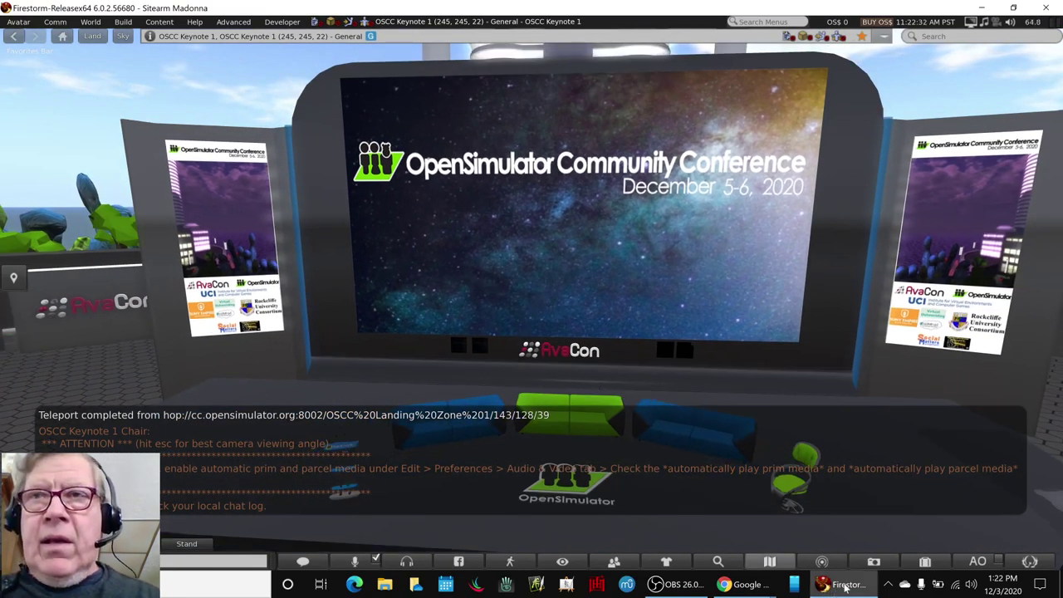
click(920, 563)
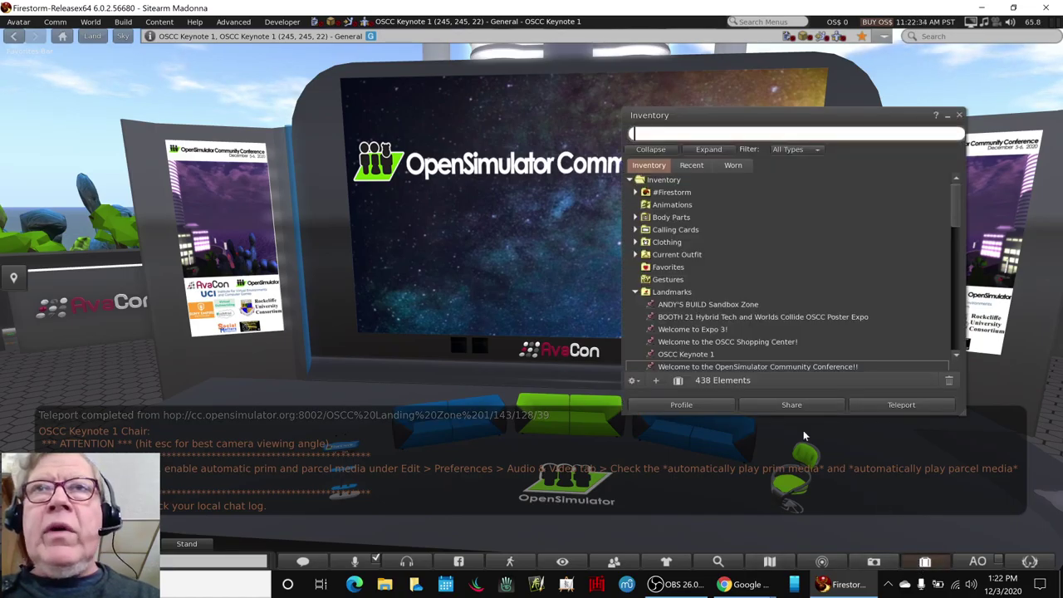
ctrl+alt+drag(579, 322, 540, 330)
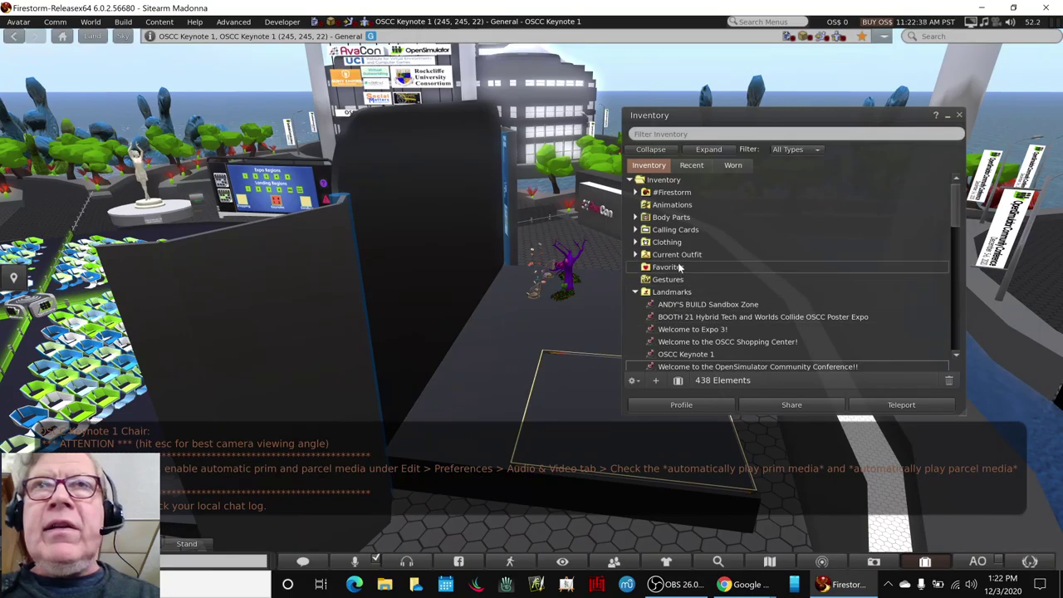
scroll(678, 262, down, 2)
click(634, 247)
scroll(641, 273, down, 2)
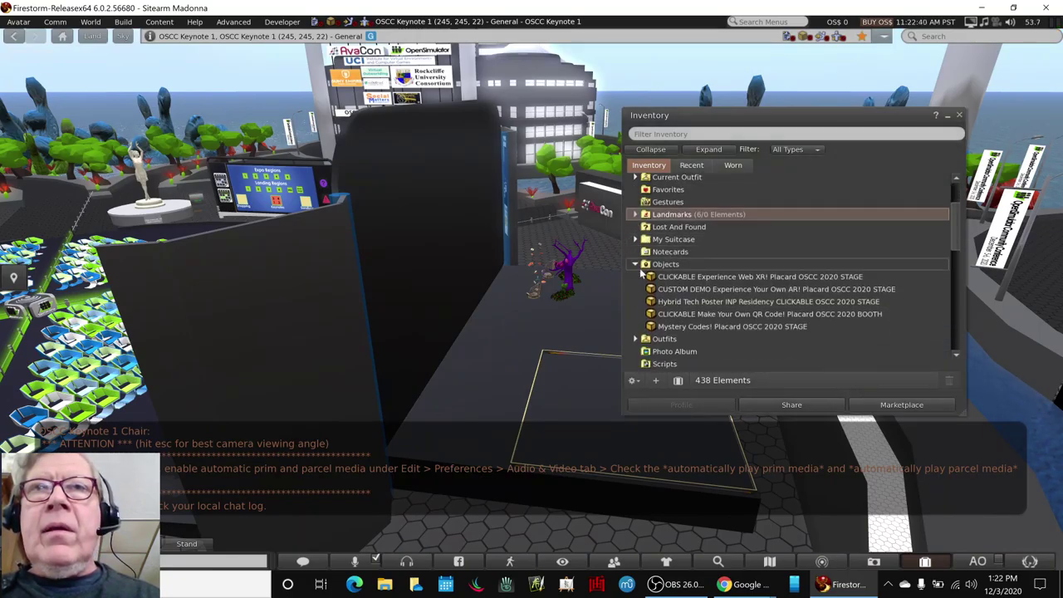
- Rez LINK Hybrid Tech STAGE SET from the 01 HYBRID TECH OSCC2020 folder onto the platform behind the stage screen
scroll(641, 273, down, 2)
scroll(641, 274, down, 1)
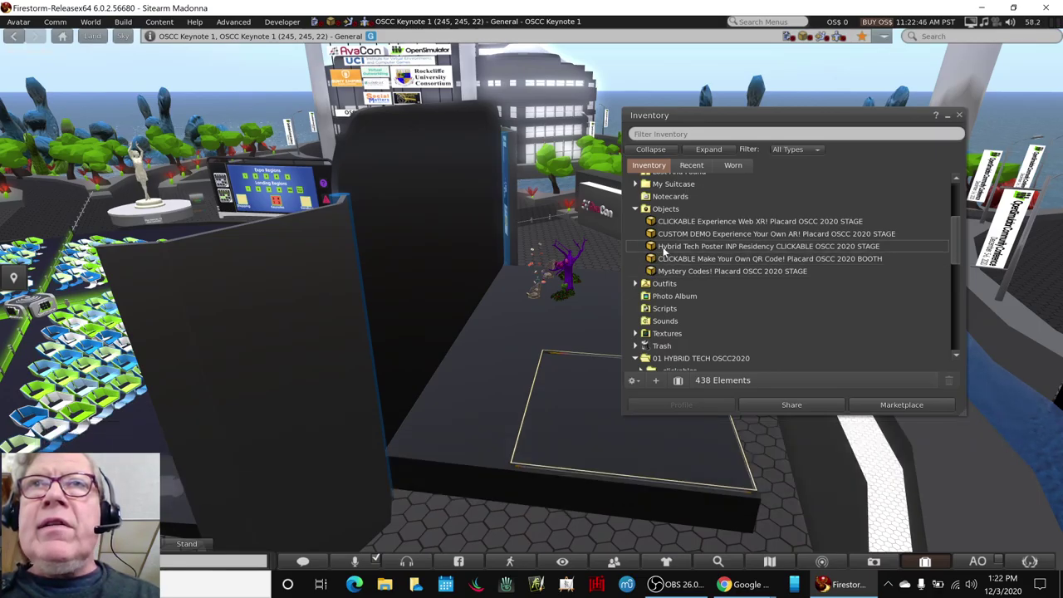
scroll(676, 264, down, 1)
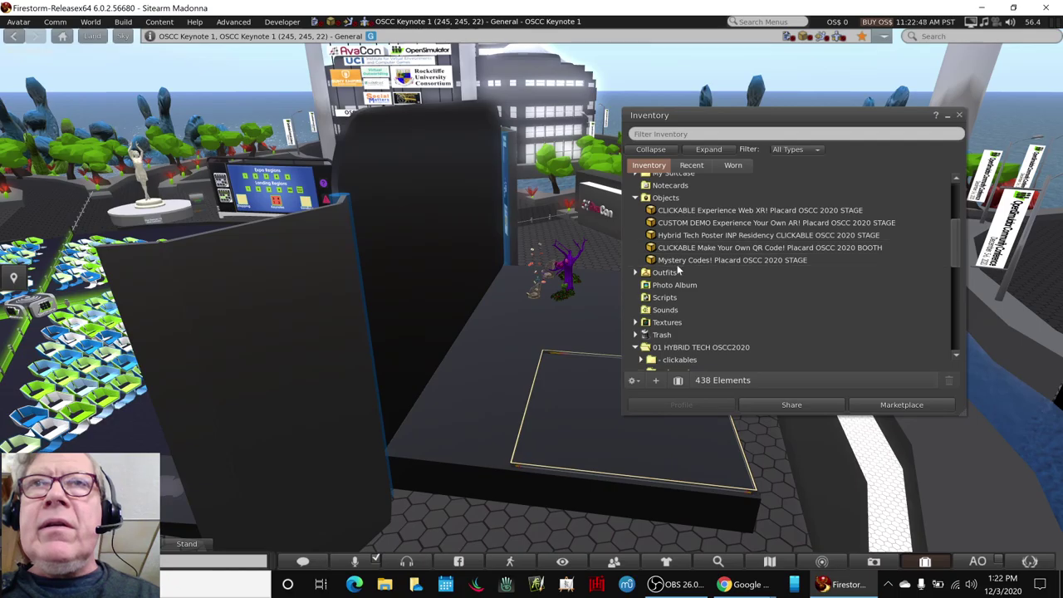
scroll(677, 264, down, 4)
scroll(672, 275, down, 3)
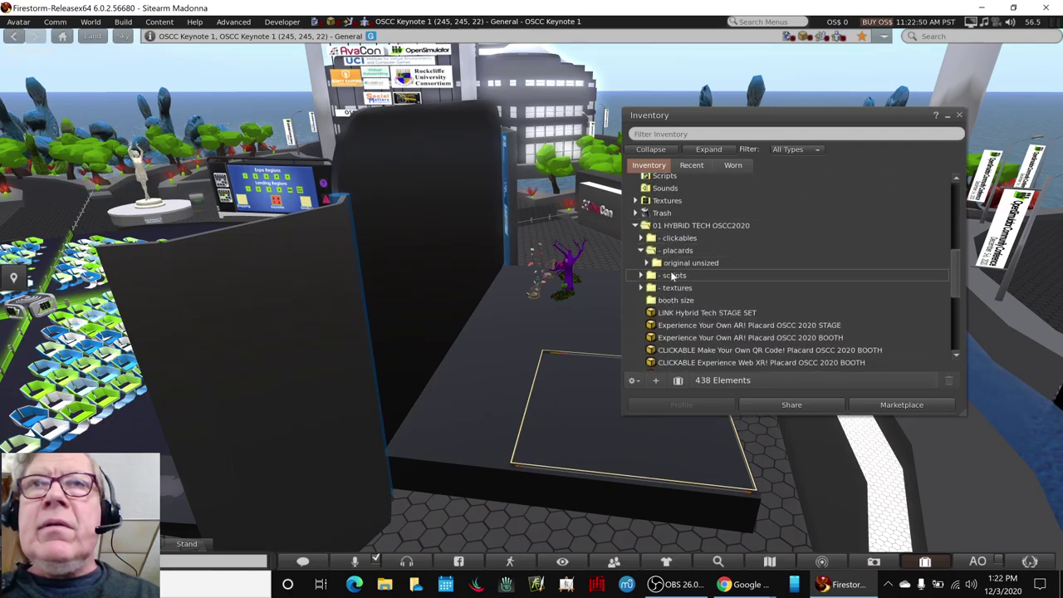
click(669, 272)
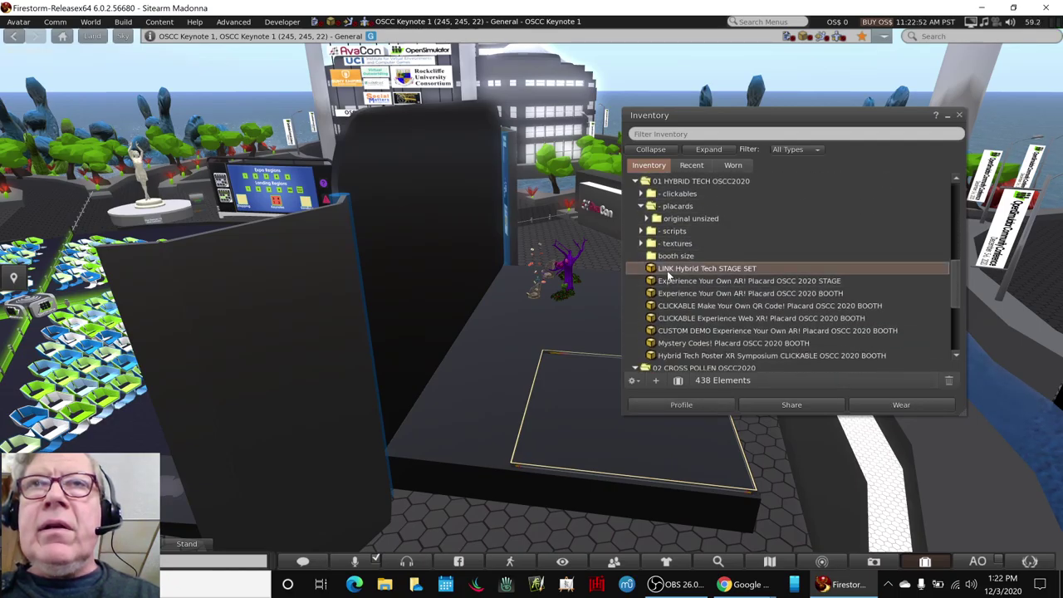
drag(666, 274, 532, 301)
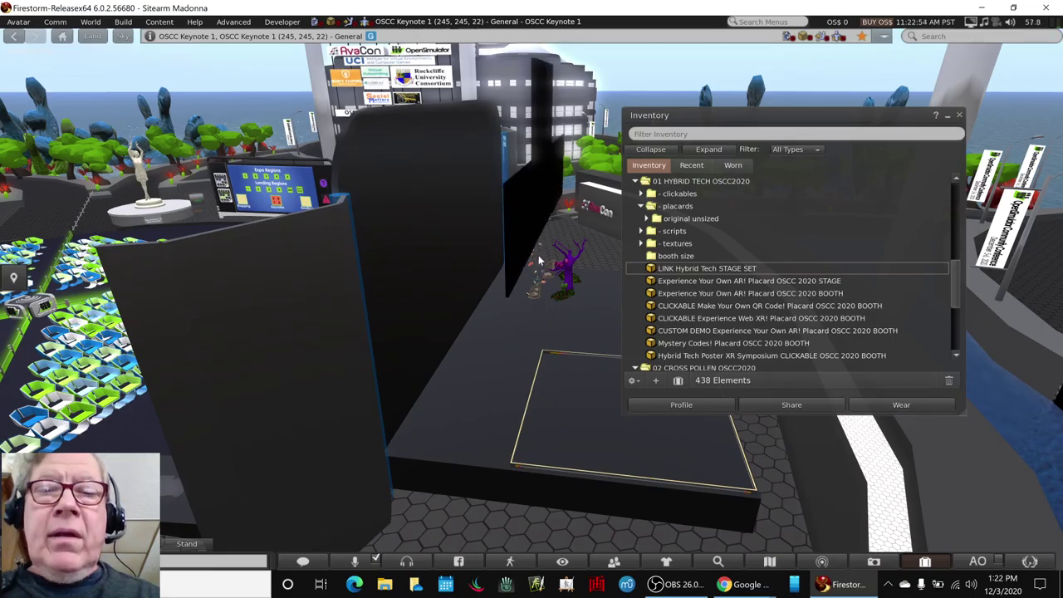
- Move the rezzed stage set in front of the stage screen, to about X 236.993, Y 236.288, Z 29.670, and close the inventory
alt+drag(542, 237, 489, 323)
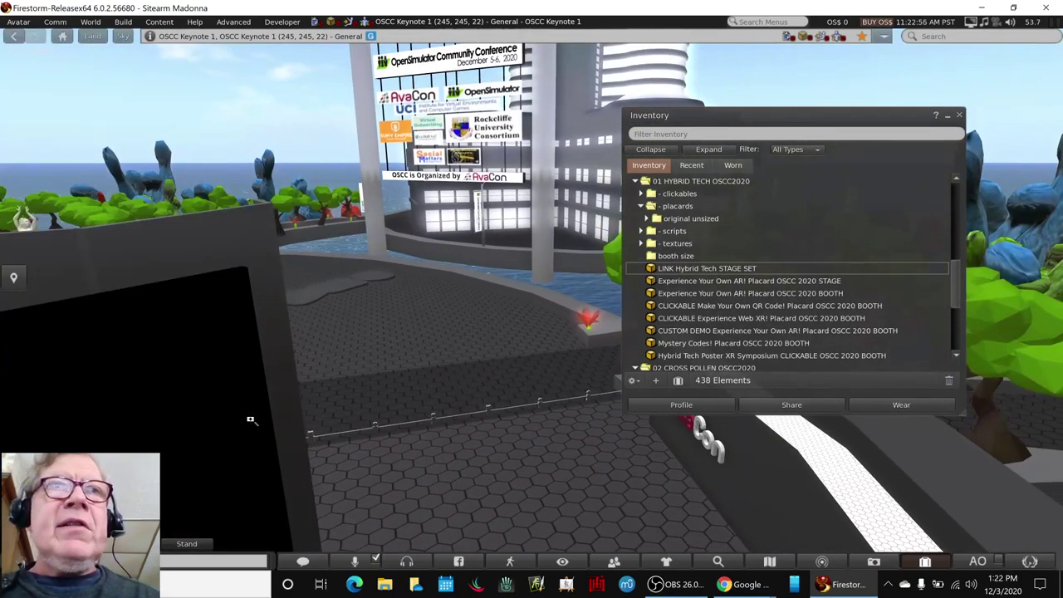
alt+drag(251, 420, 290, 415)
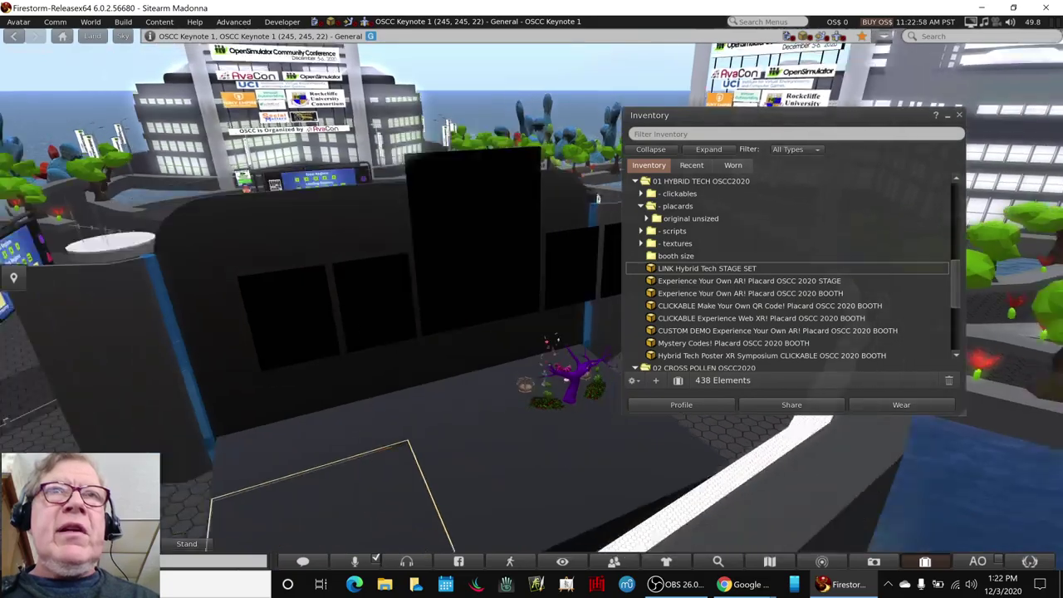
right_click(524, 278)
click(526, 251)
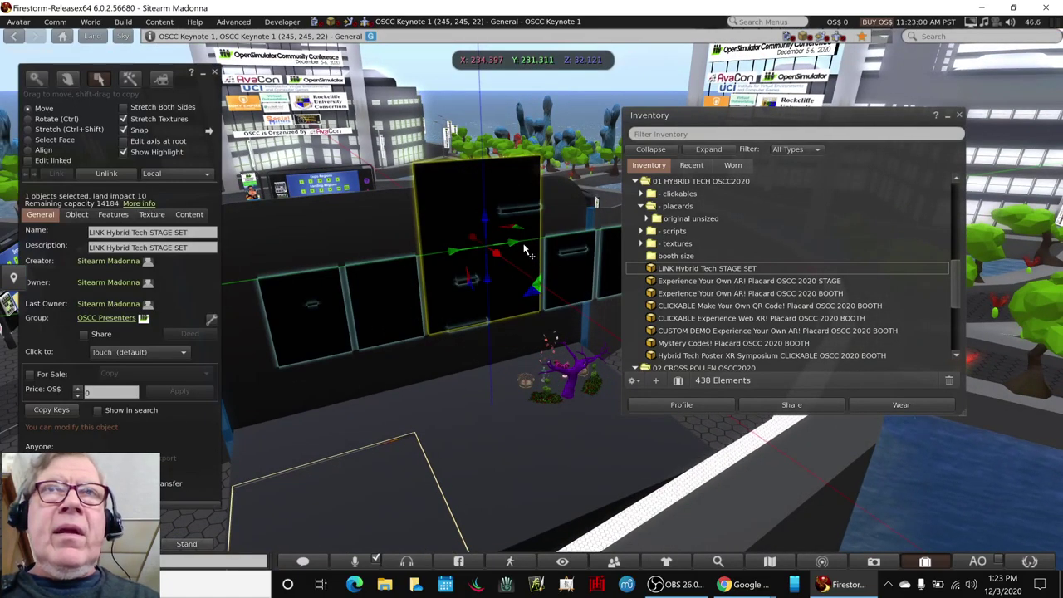
drag(488, 226, 266, 224)
drag(561, 327, 594, 369)
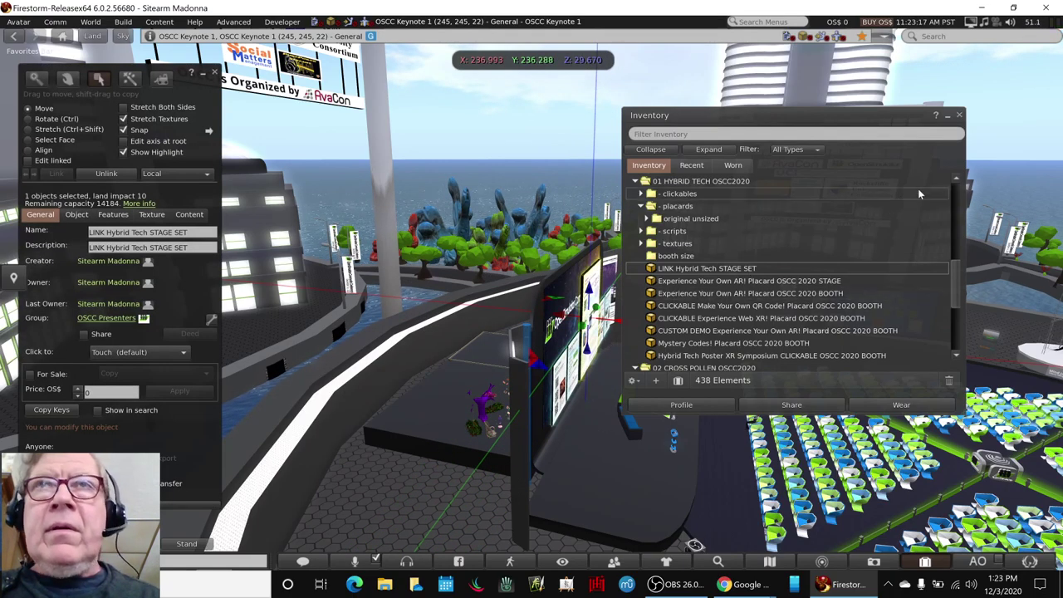
click(958, 114)
key(Escape)
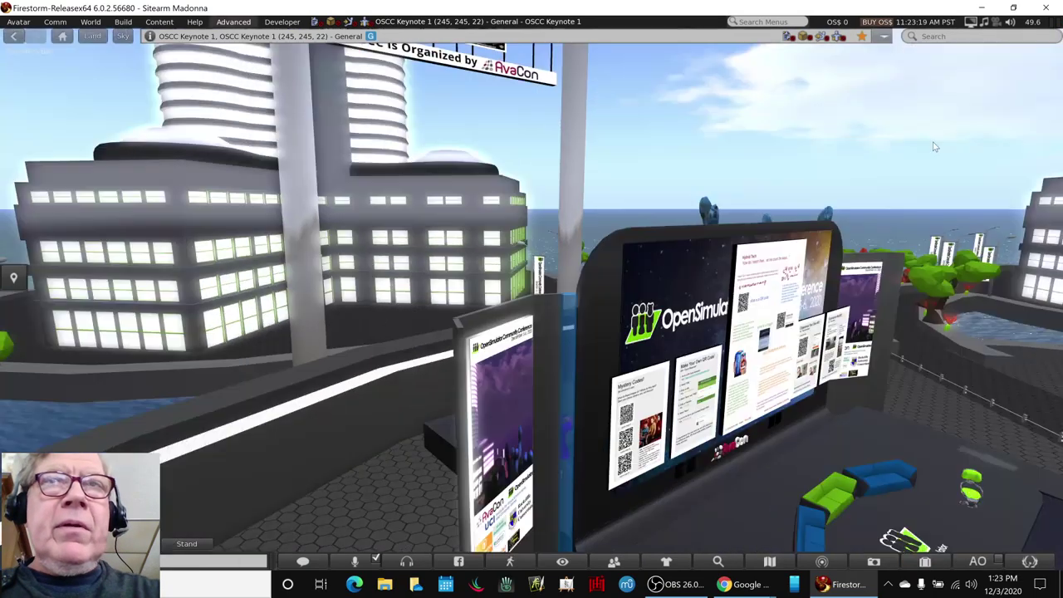
- Lower the linked stage set to about Z 27.908 in front of the stage screen and finish editing it
right_click(590, 183)
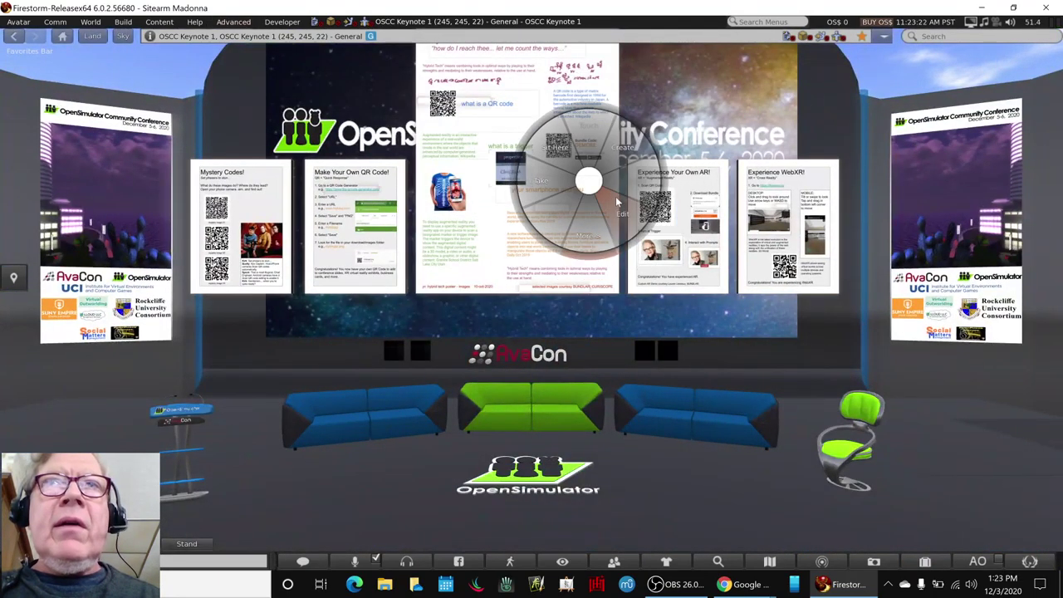
click(510, 146)
alt+drag(501, 140, 501, 239)
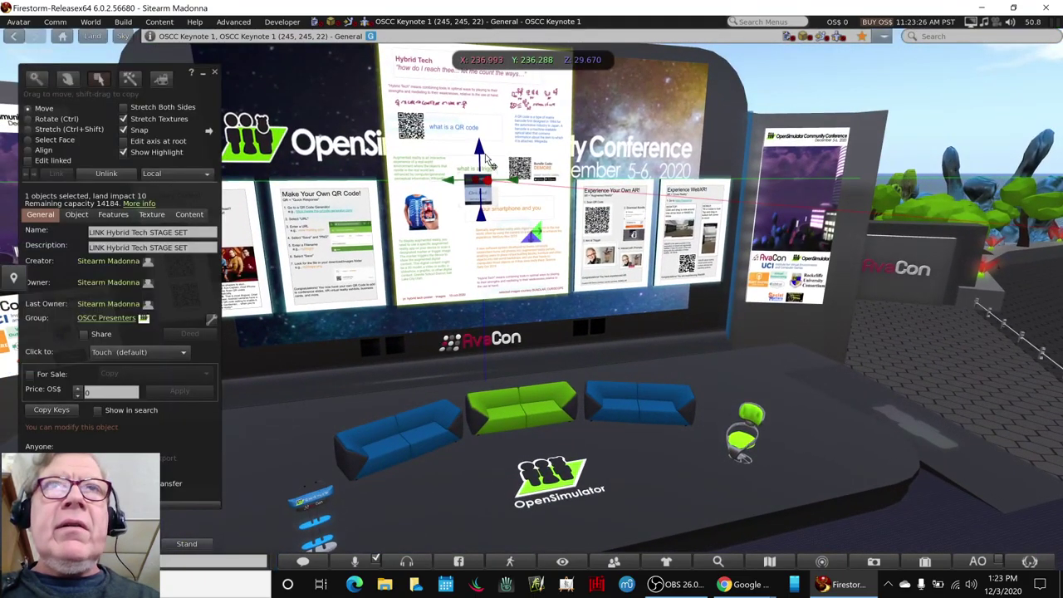
drag(485, 154, 492, 213)
click(215, 74)
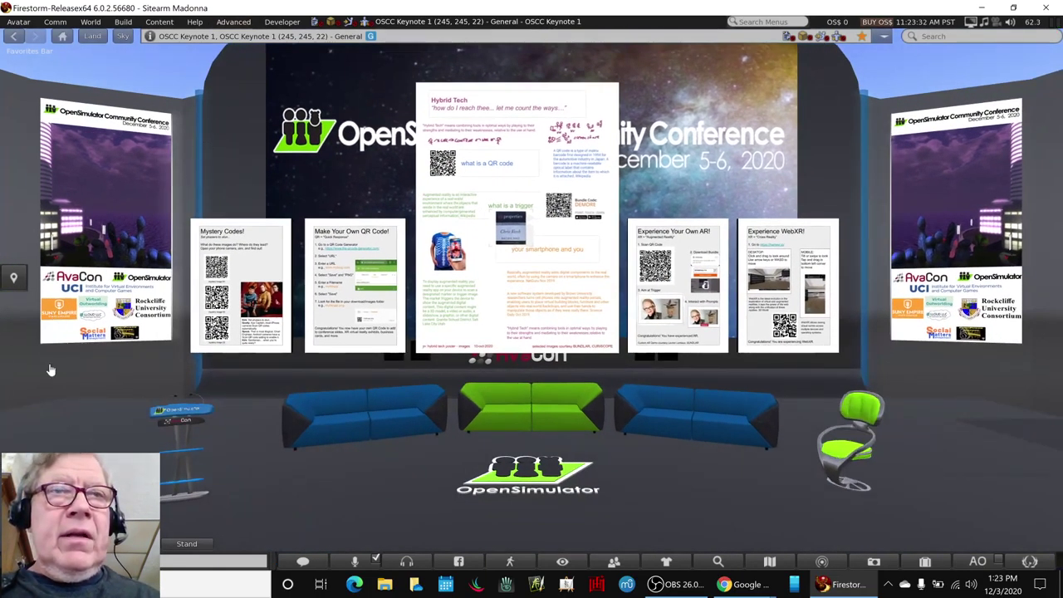
- Stand up from the audience chair and walk the avatar around onto the stage, beside the OpenSimulator floor logo
click(187, 543)
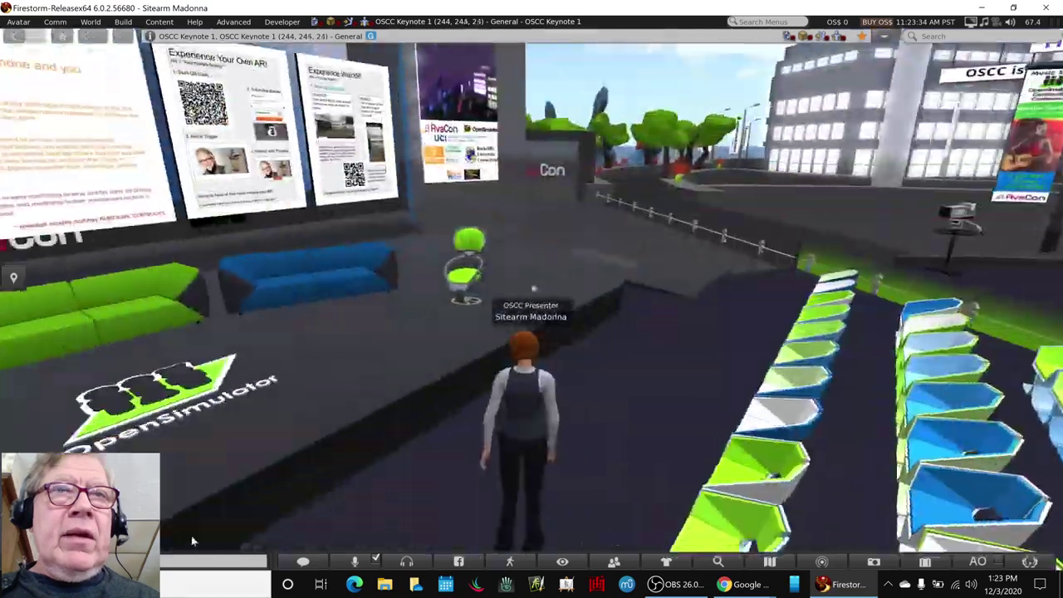
key(Left)
key(Up)
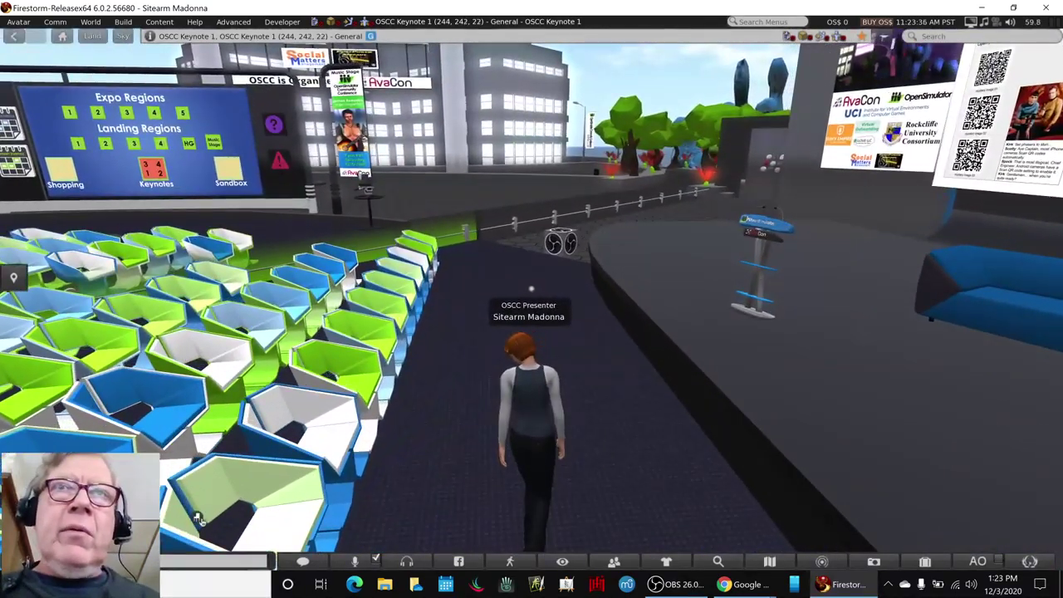
key(Up)
key(Right)
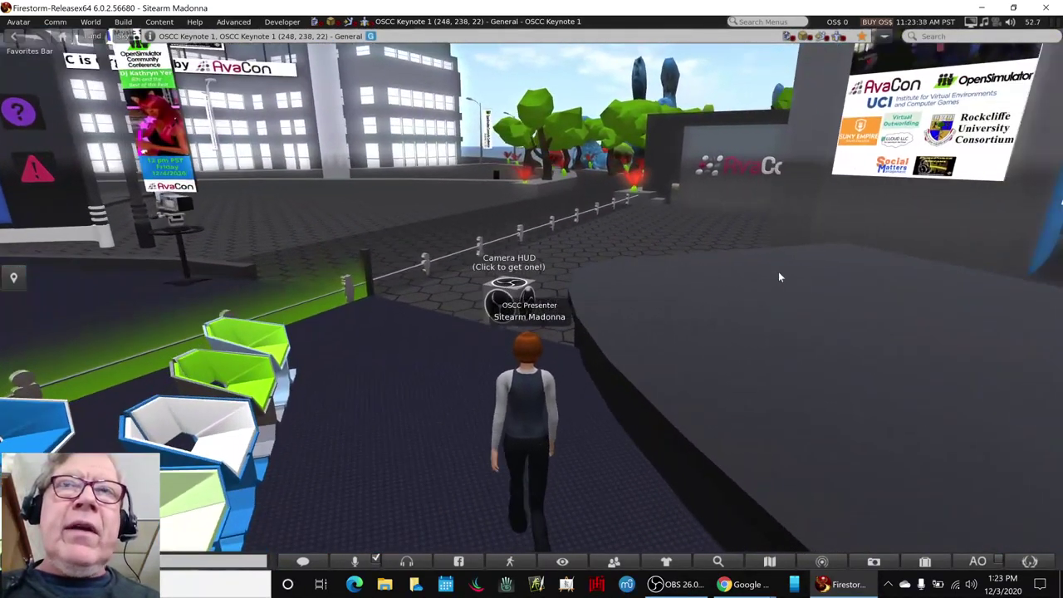
key(Right)
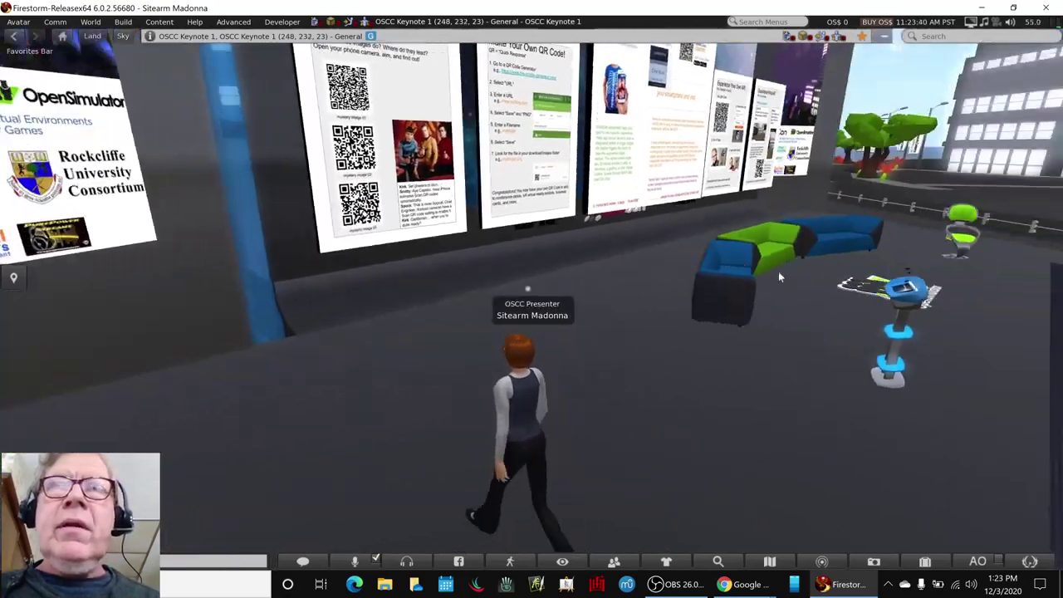
key(Right)
key(Up)
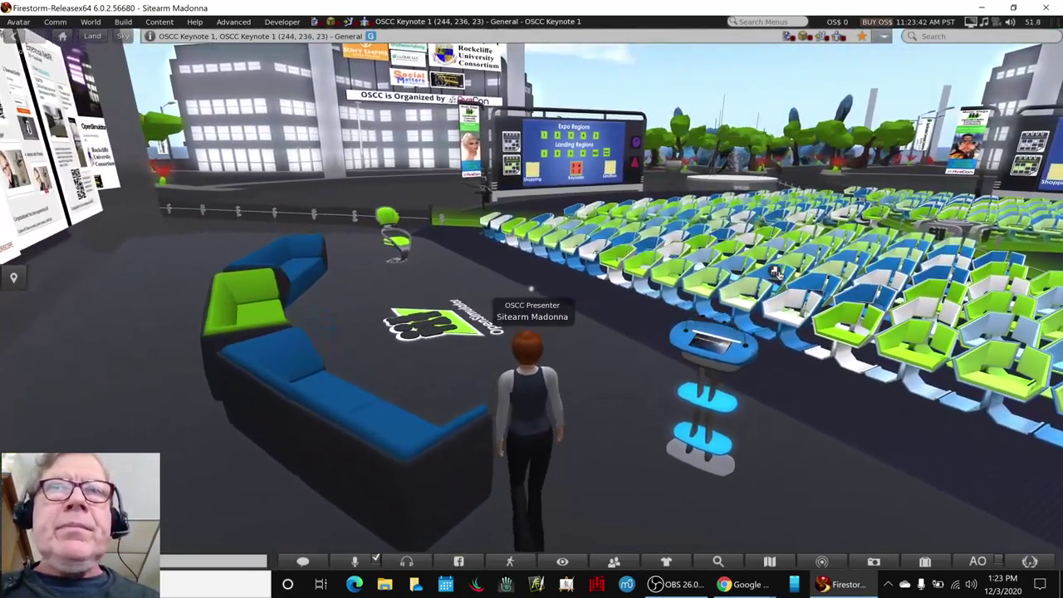
key(Left)
key(Up)
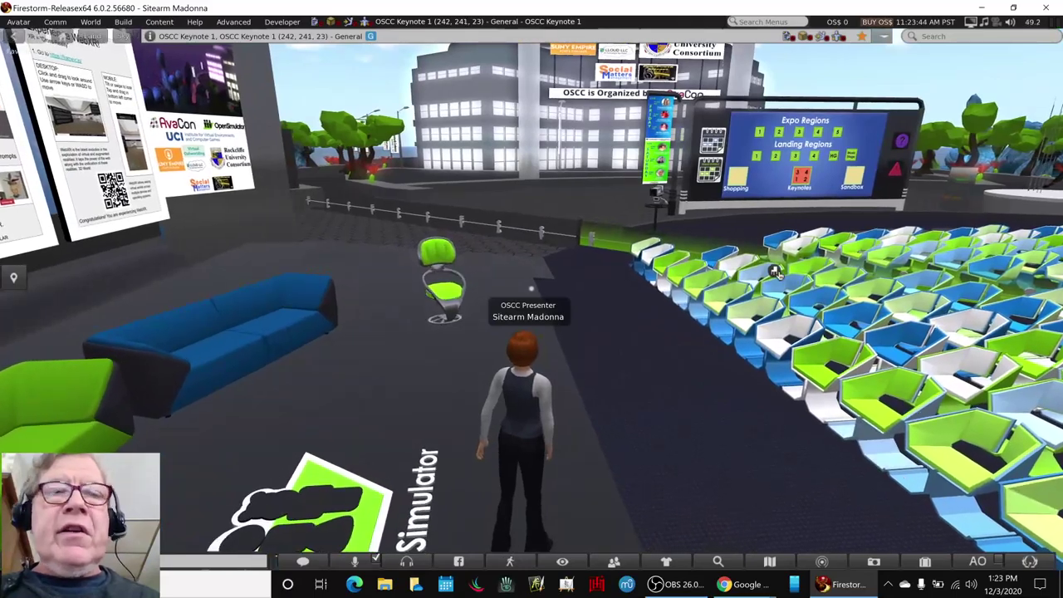
key(alt+Tab)
key(alt+Tab)
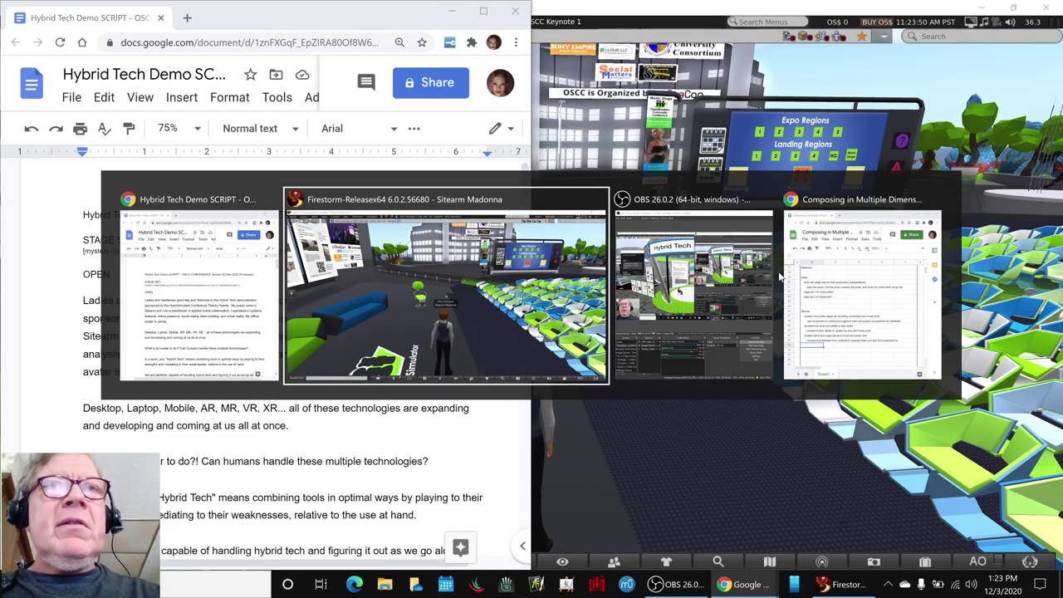
- Test the clickable web link on the Make Your Own QR Code! board and dismiss the offer to load the page
key(Left)
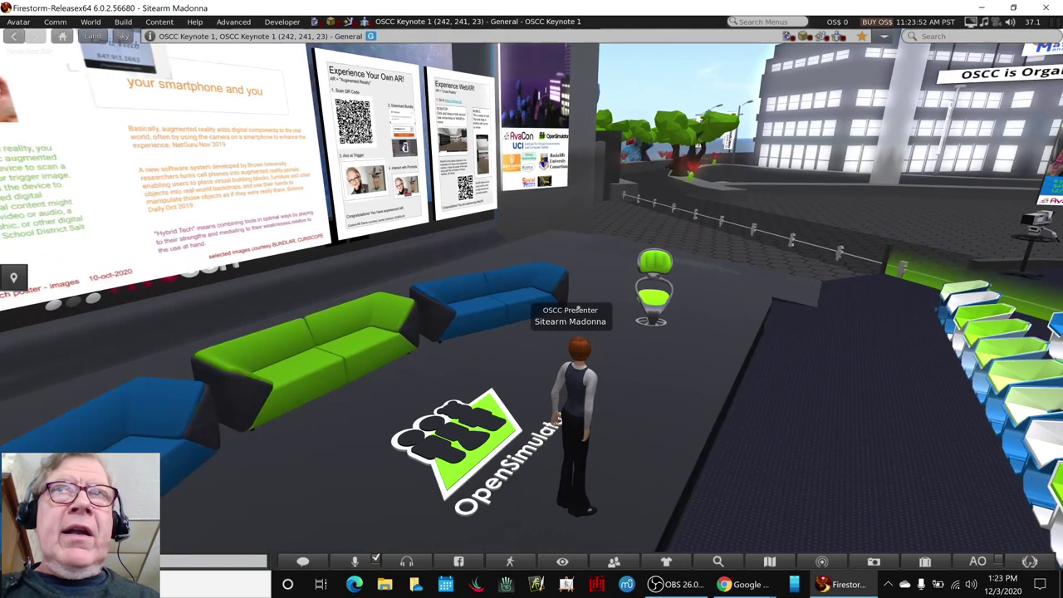
alt+drag(531, 299, 300, 259)
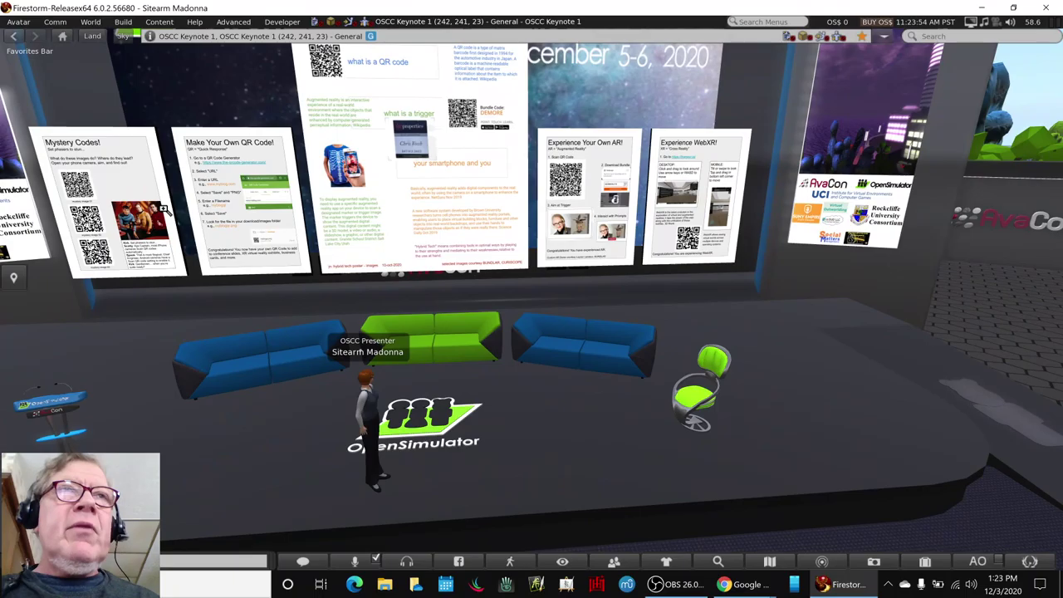
alt+click(164, 209)
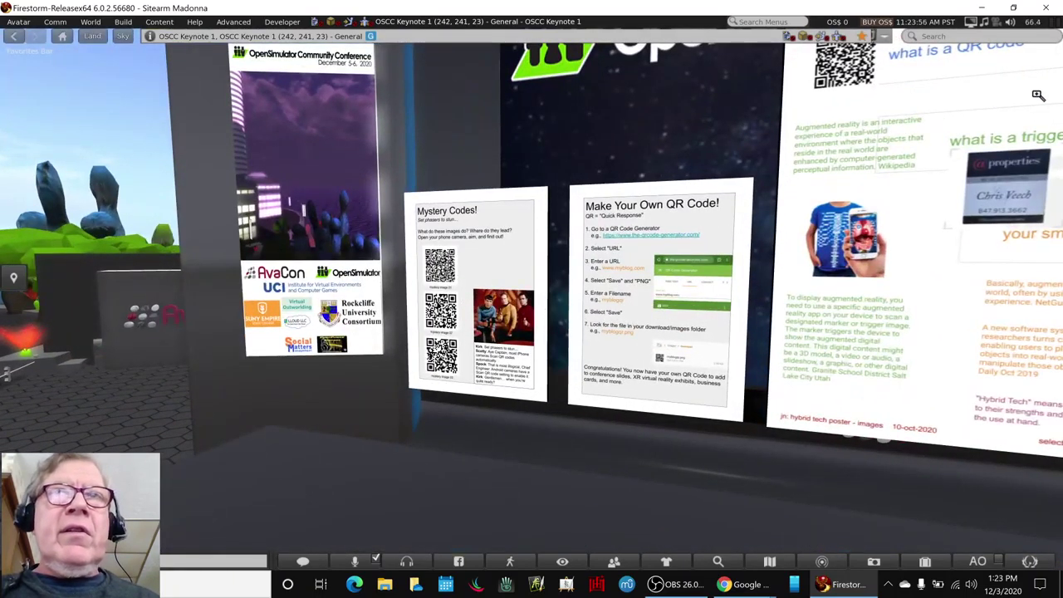
alt+drag(628, 225, 531, 304)
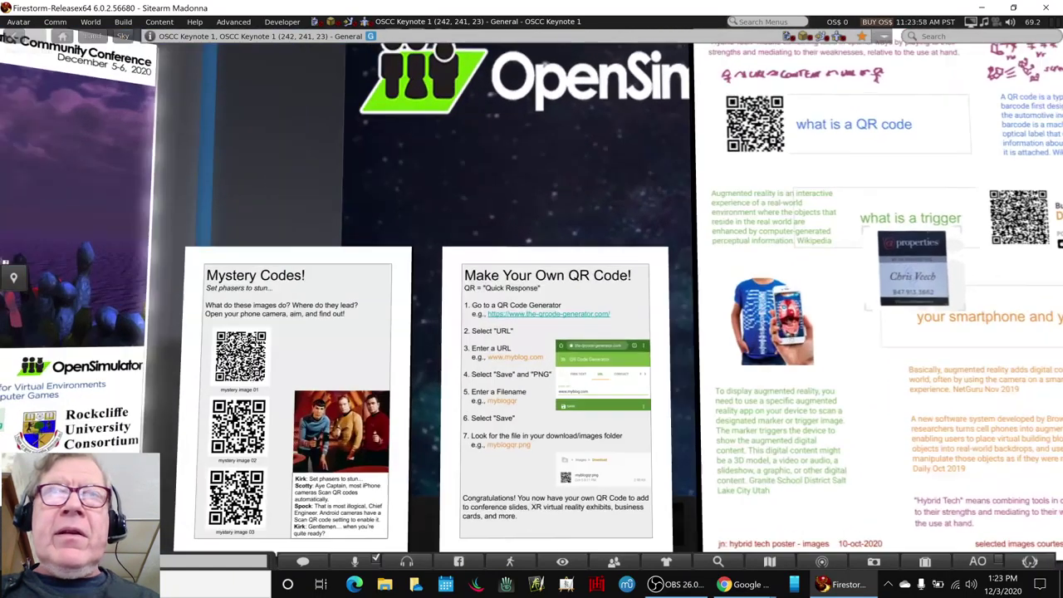
click(538, 317)
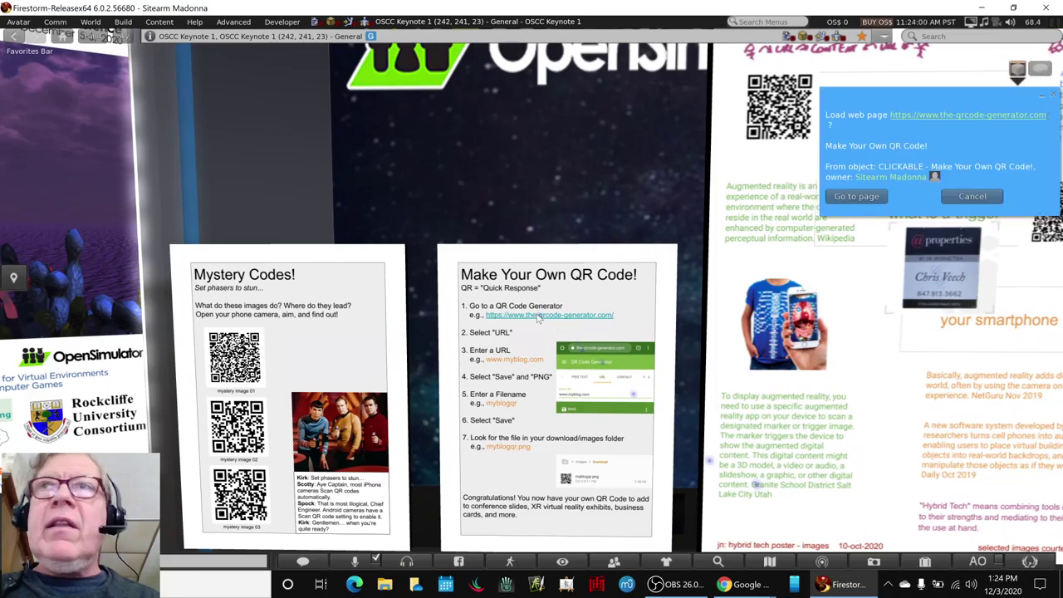
click(1052, 96)
- Examine the stage set's boards up close from Mystery Codes! to Experience WebXR! and try the framevr.io link
alt+drag(283, 403, 533, 301)
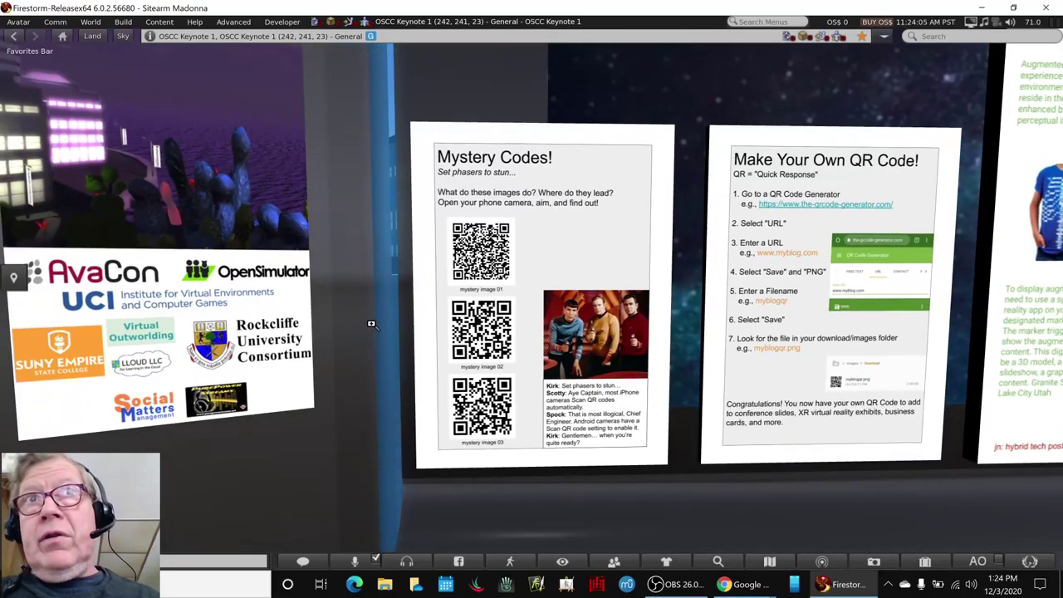
alt+drag(372, 324, 444, 282)
alt+click(808, 313)
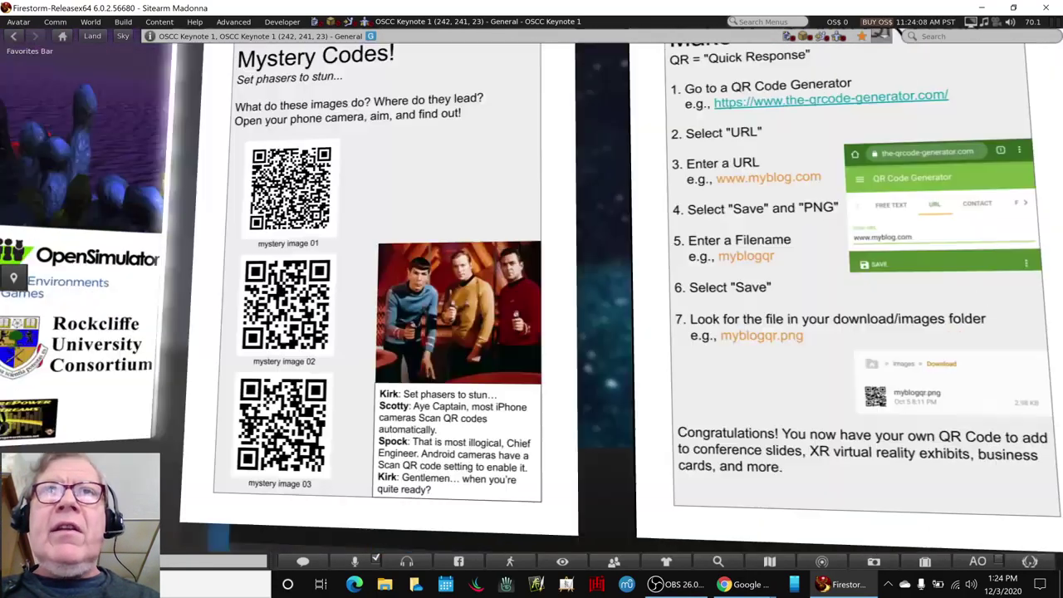
alt+drag(808, 313, 661, 270)
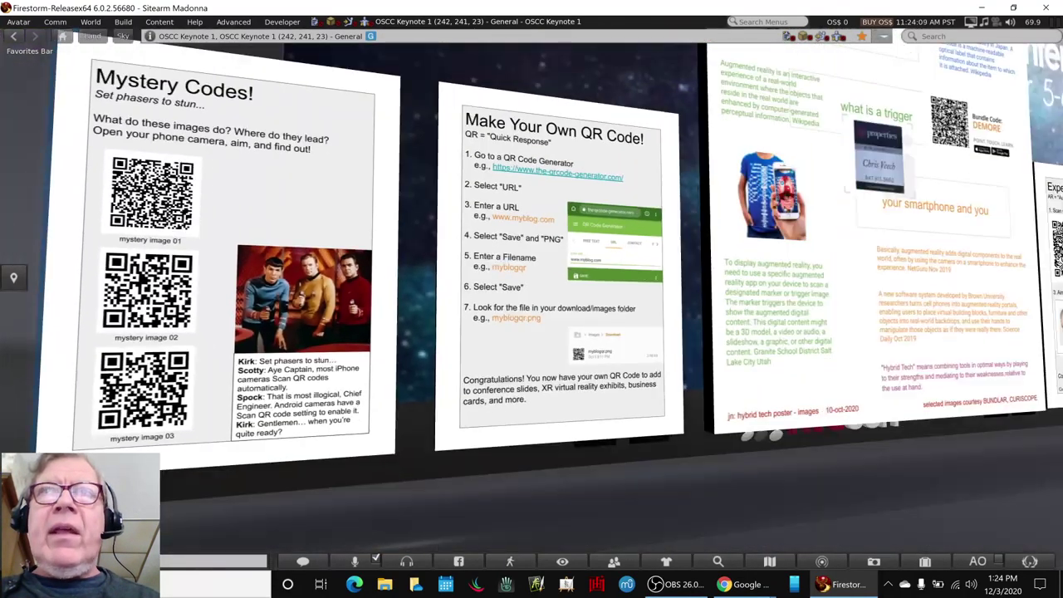
alt+click(687, 259)
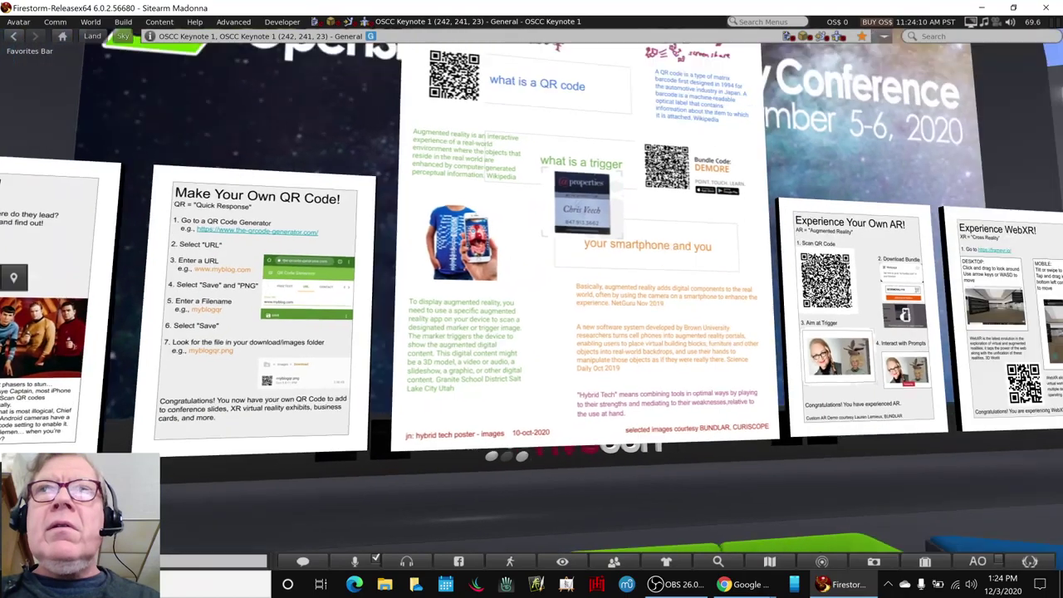
alt+click(610, 322)
alt+drag(610, 322, 540, 319)
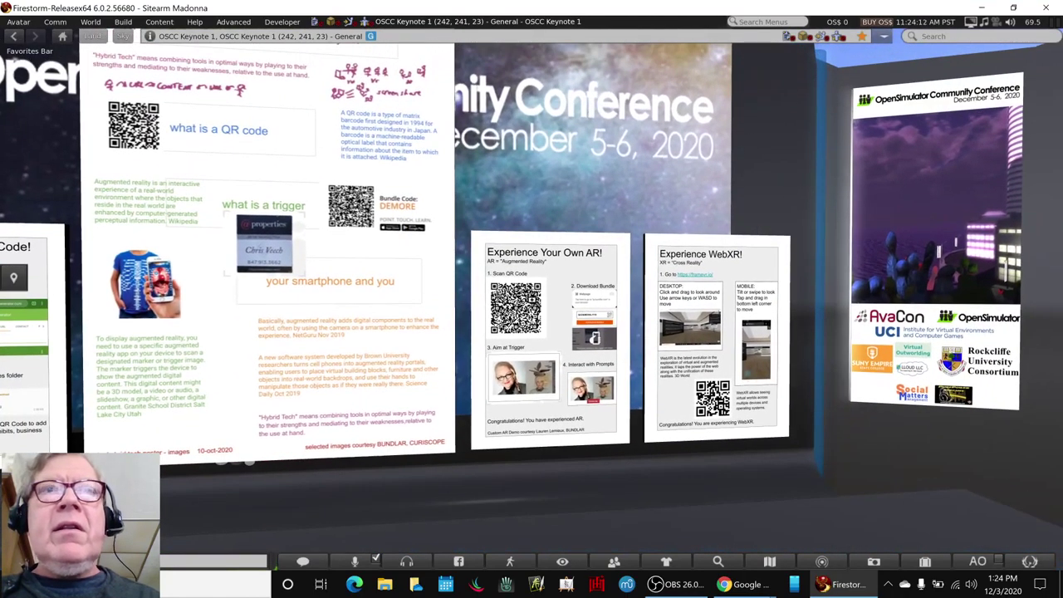
alt+click(705, 293)
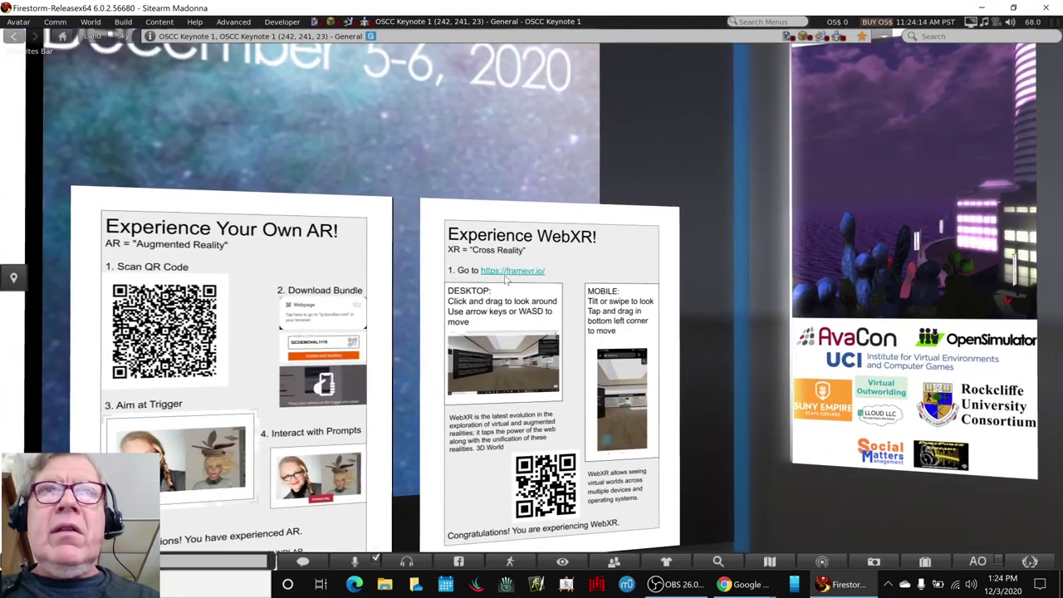
alt+drag(460, 295, 567, 296)
double_click(593, 266)
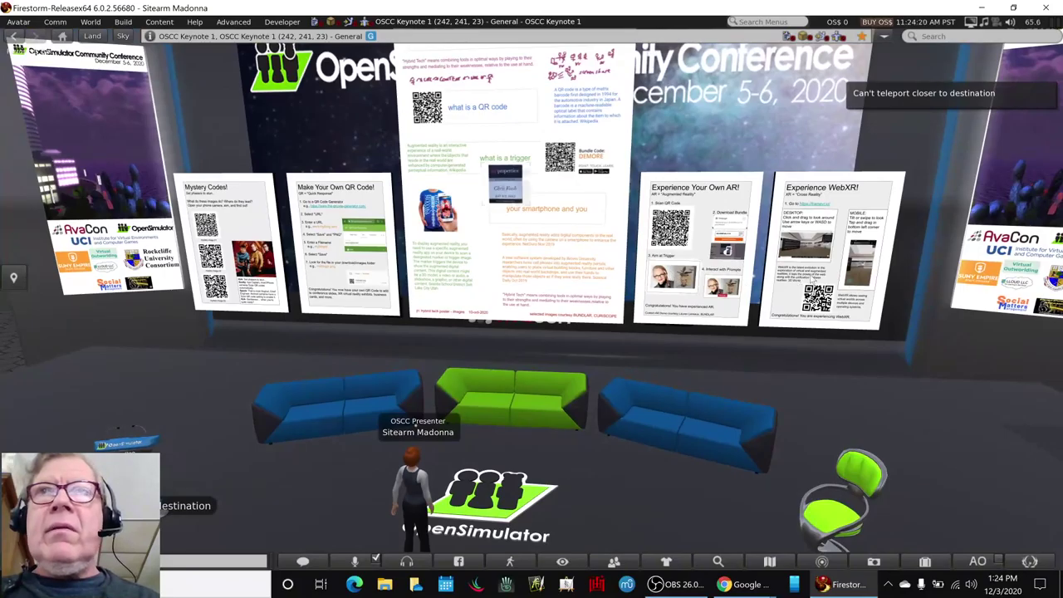
right_click(817, 267)
click(833, 304)
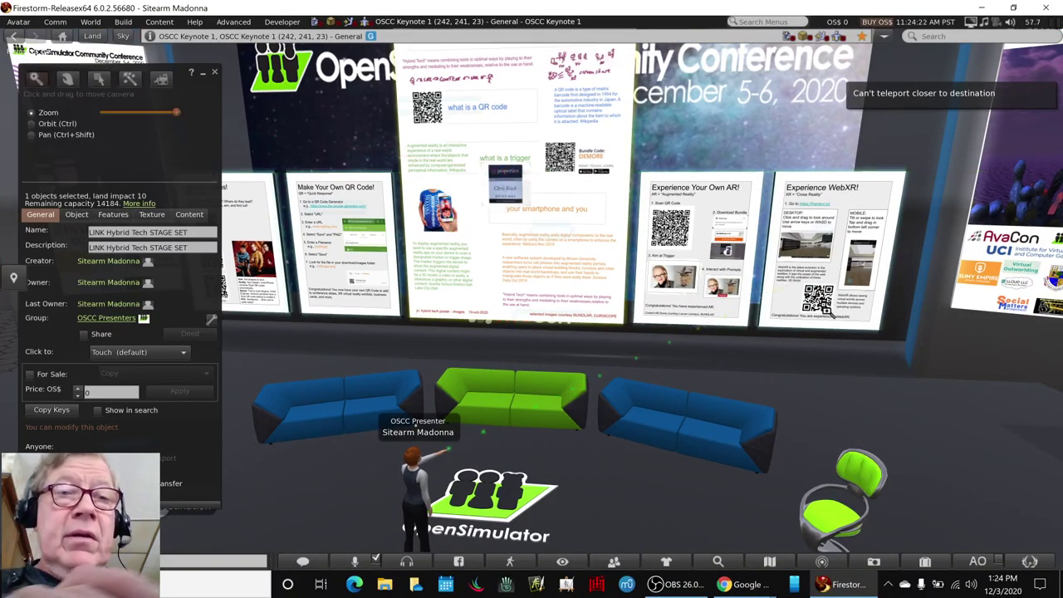
key(ctrl+alt+t)
key(ctrl+alt+t)
key(ctrl+2)
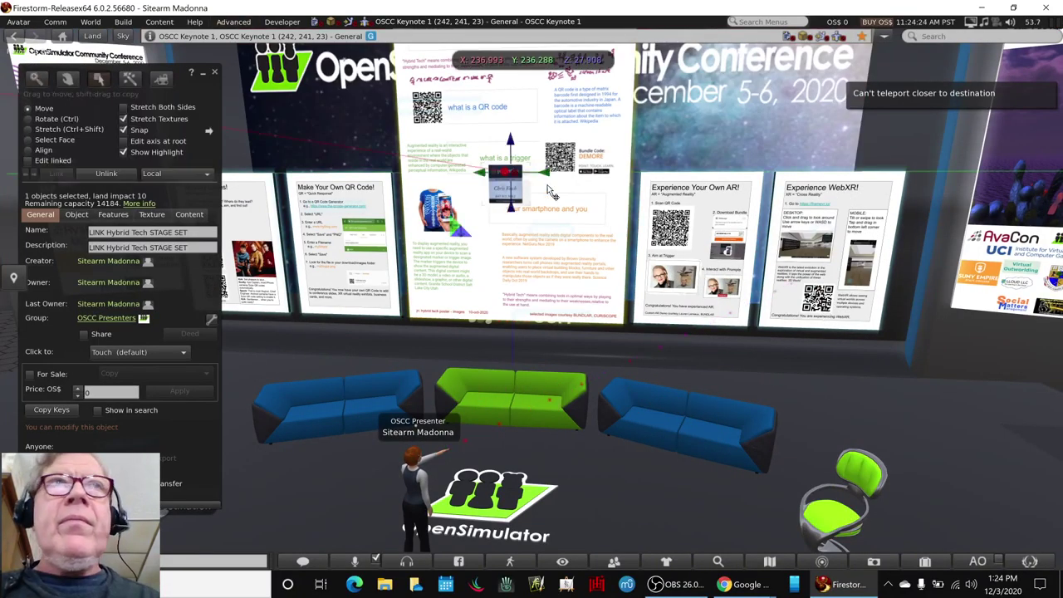
click(214, 72)
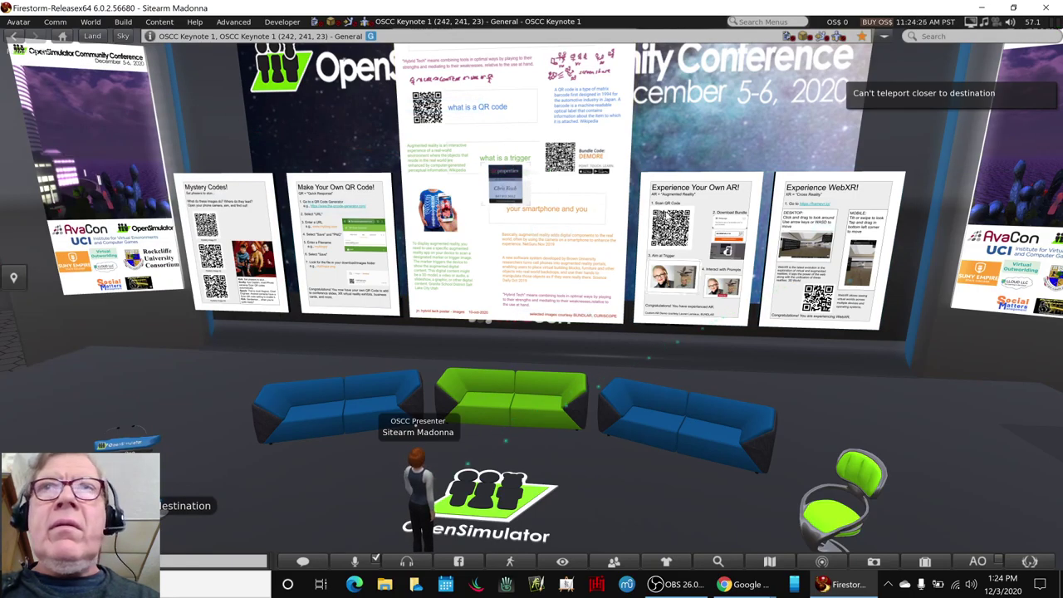
- Edit the linked part CLICKABLE - Experience WebXR! and move it over the framevr.io link, to about X 231.702, Y 241.613, Z 27.131
alt+click(805, 197)
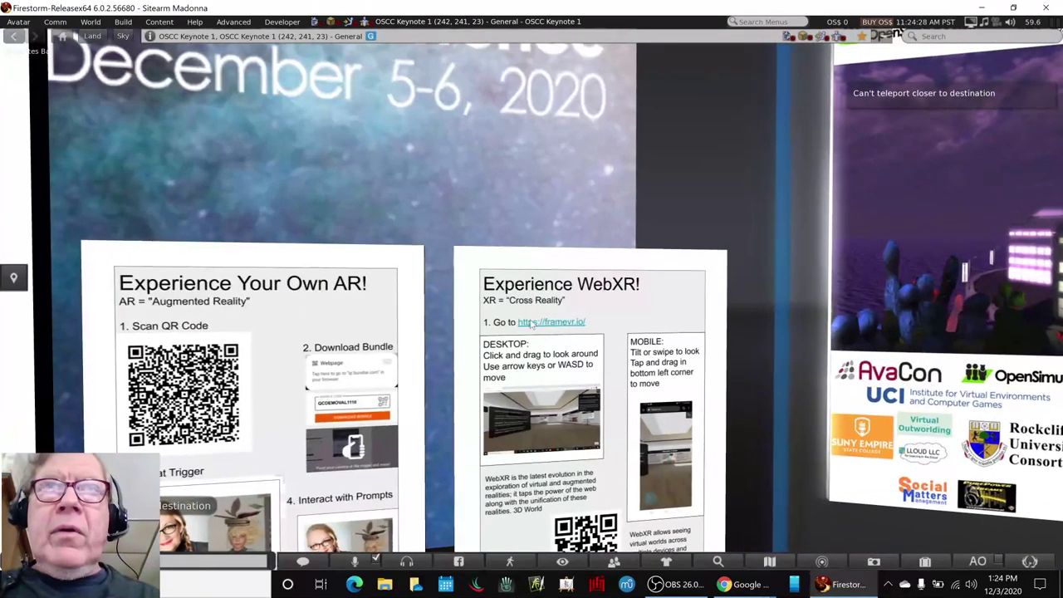
right_click(530, 319)
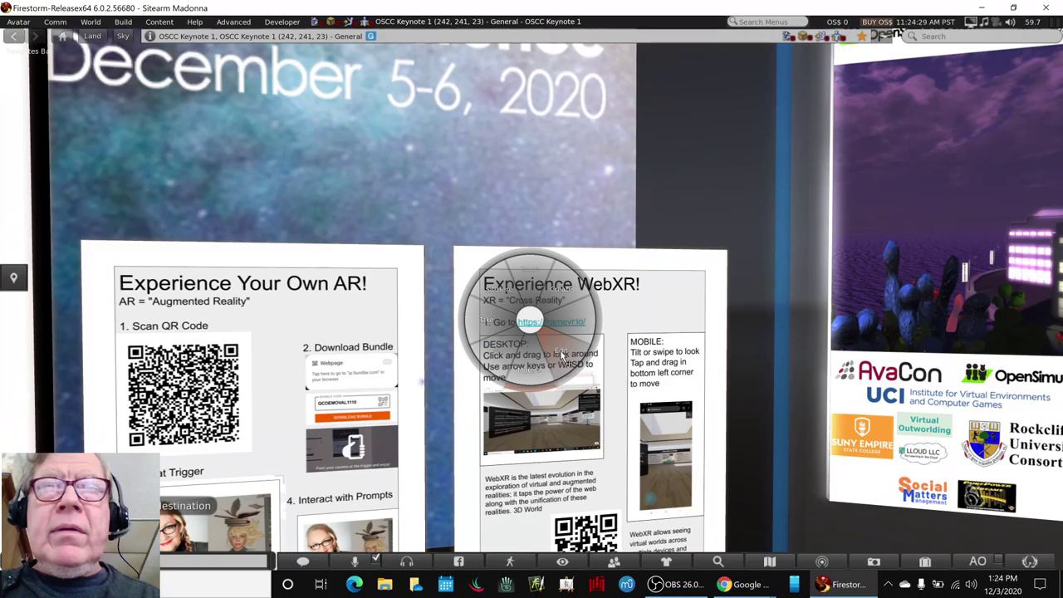
click(576, 371)
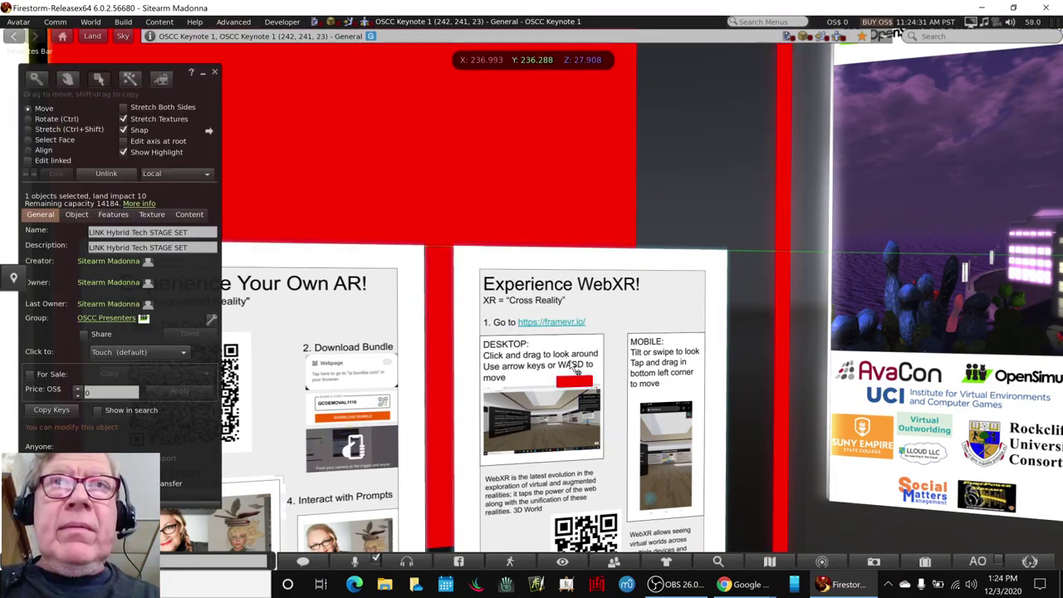
click(29, 161)
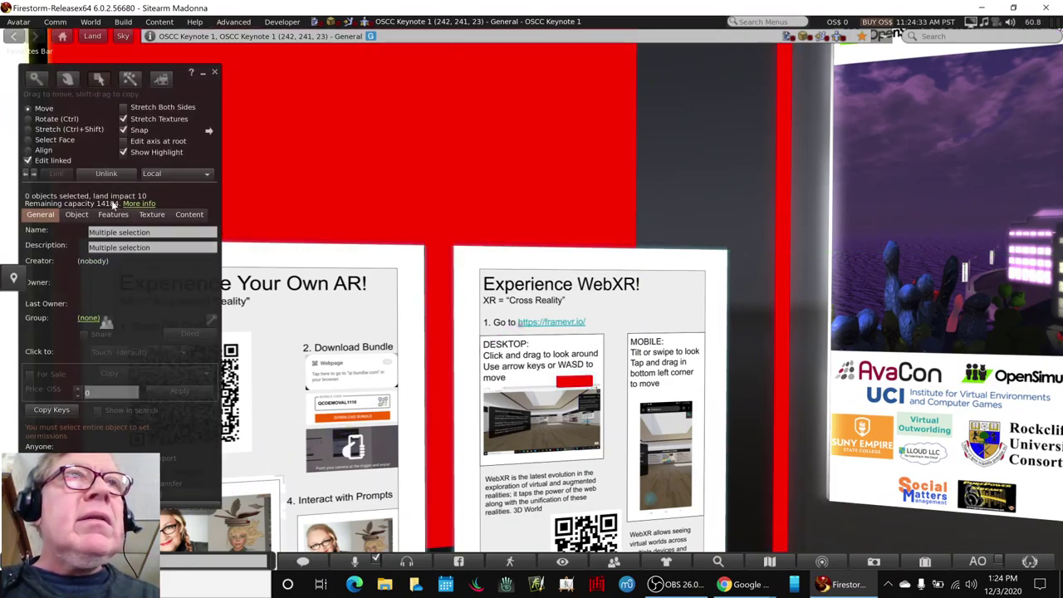
click(565, 388)
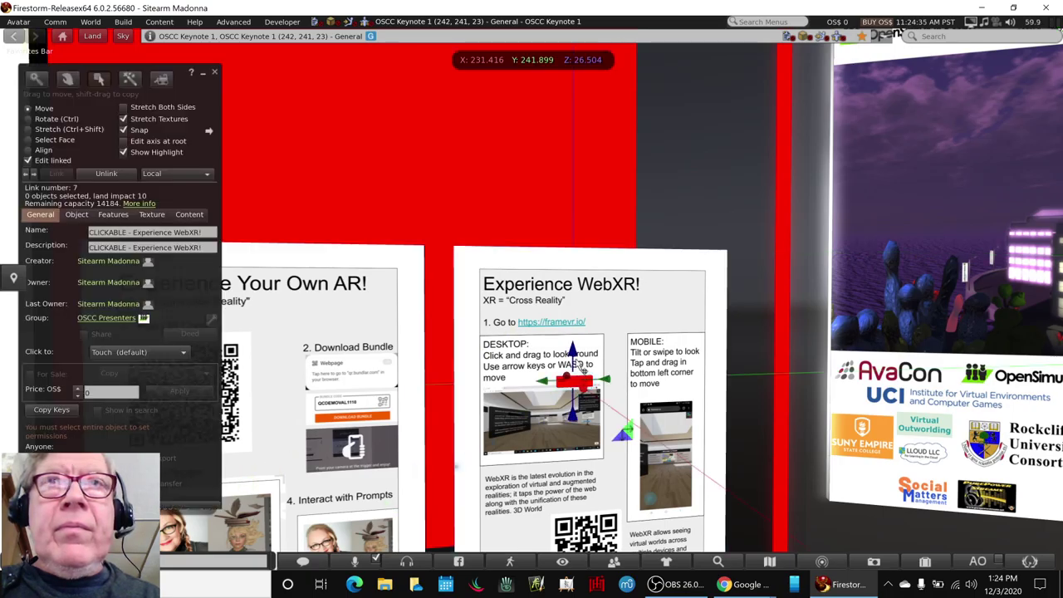
drag(581, 362, 512, 332)
key(Escape)
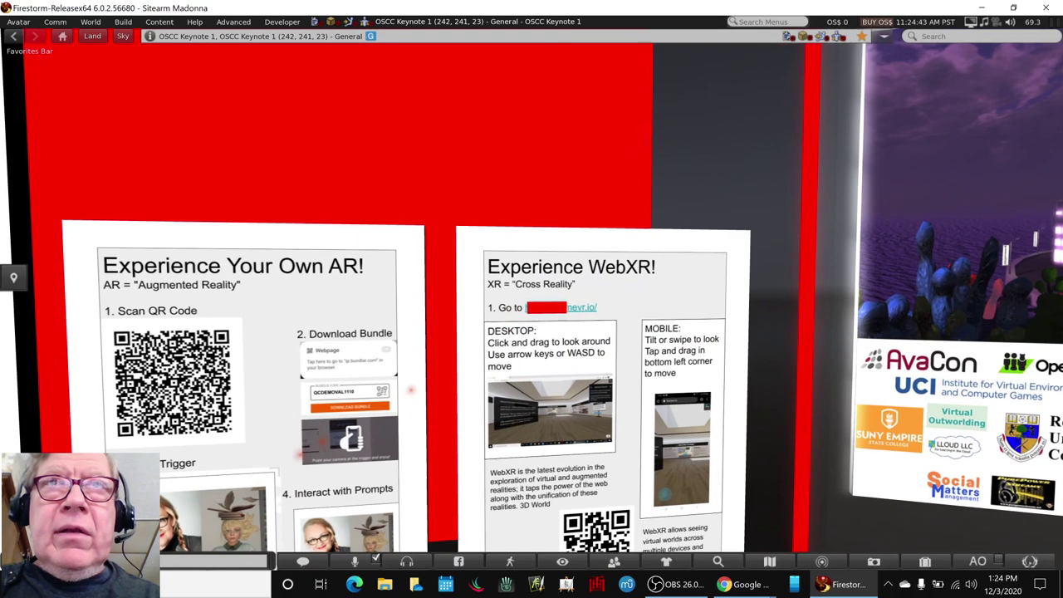
- Stretch the clickable Experience WebXR! part to about 0.748 in Y so it covers the whole framevr.io link, and finish editing
alt+drag(548, 281, 532, 284)
key(ctrl+shift)
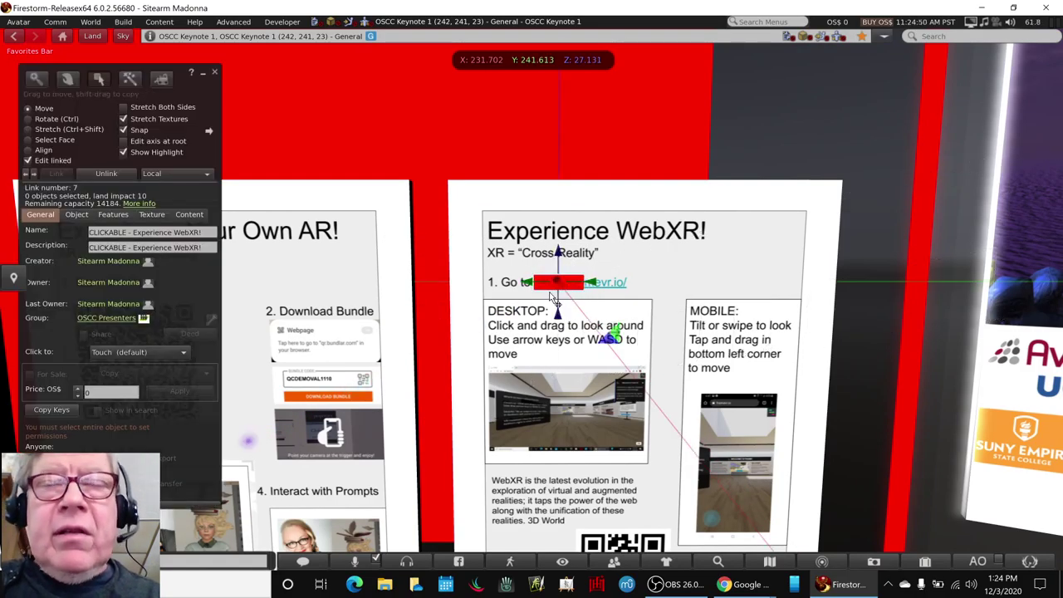
mouse_move(552, 287)
alt+mouse_down()
mouse_move(526, 280)
mouse_move(539, 298)
alt+mouse_up()
key(ctrl+shift)
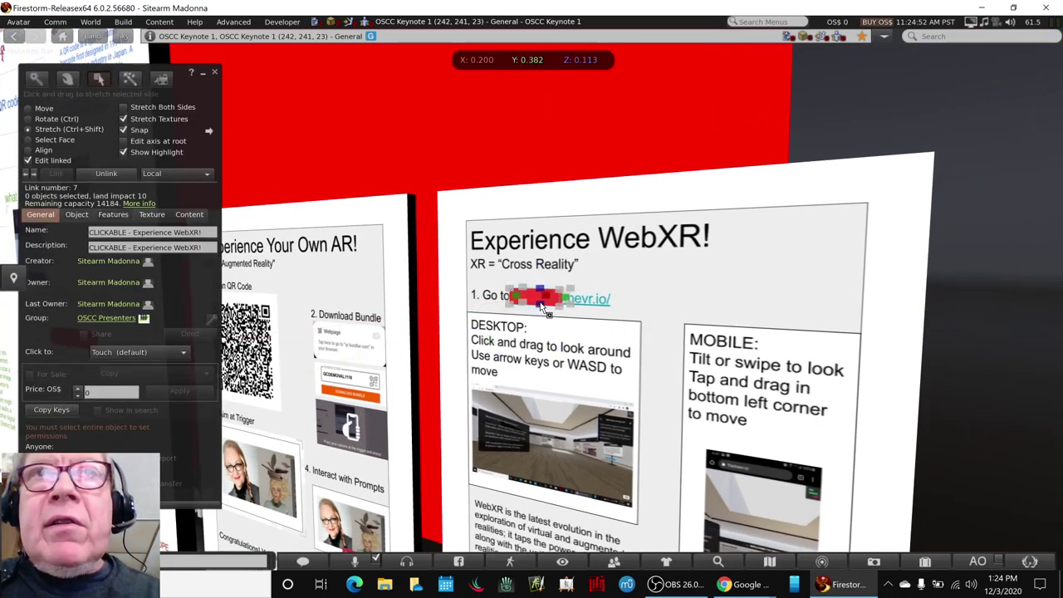
drag(568, 305, 617, 310)
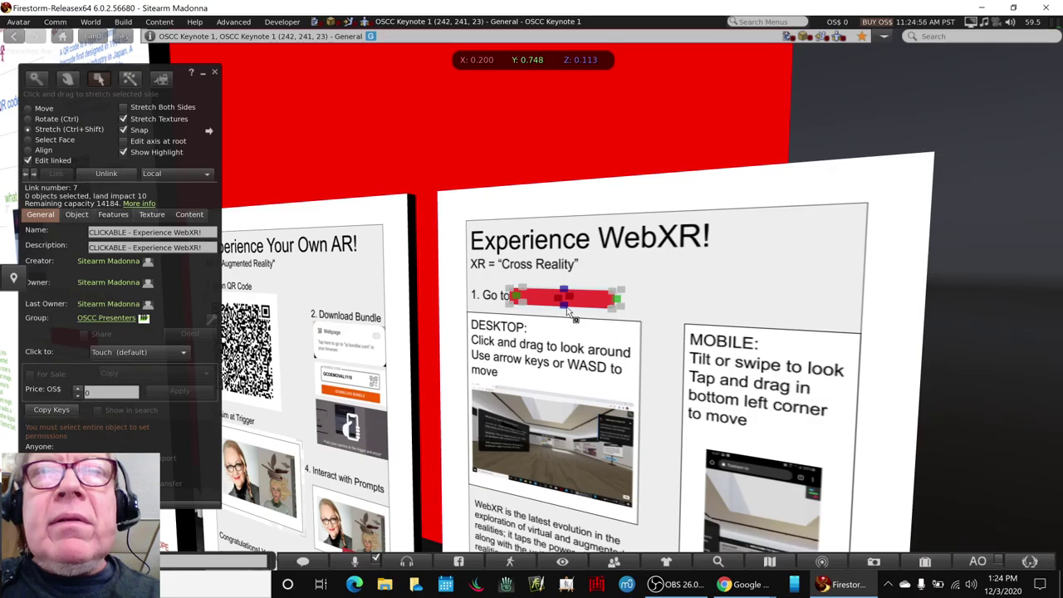
click(538, 369)
key(Escape)
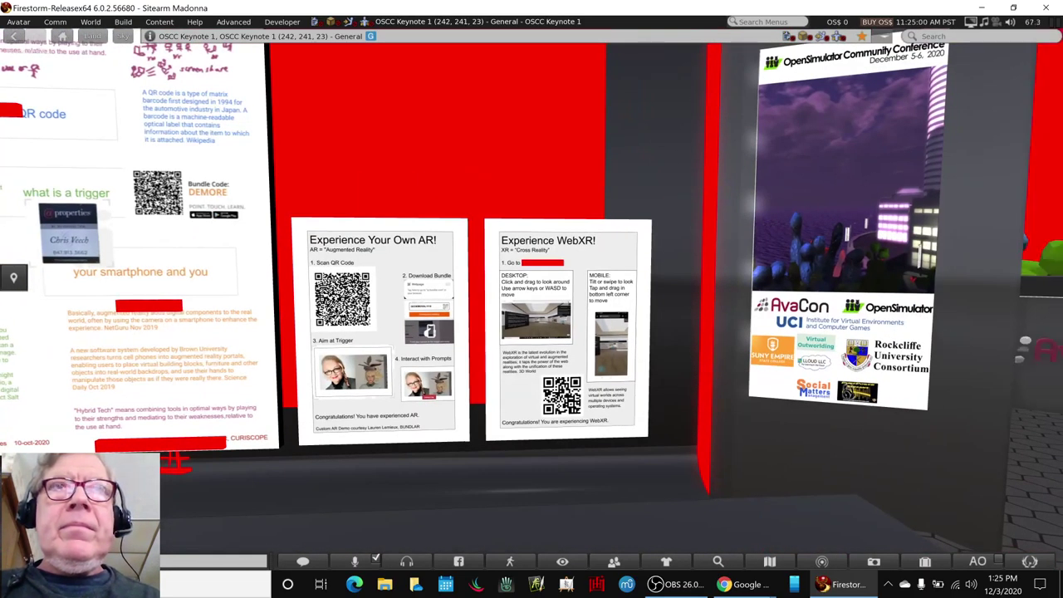
- Unlink the stray CLICKABLE - Make Your Own QR Code part covering the "what is a QR code" heading on the Hybrid Tech poster and delete it
alt+drag(425, 336, 523, 274)
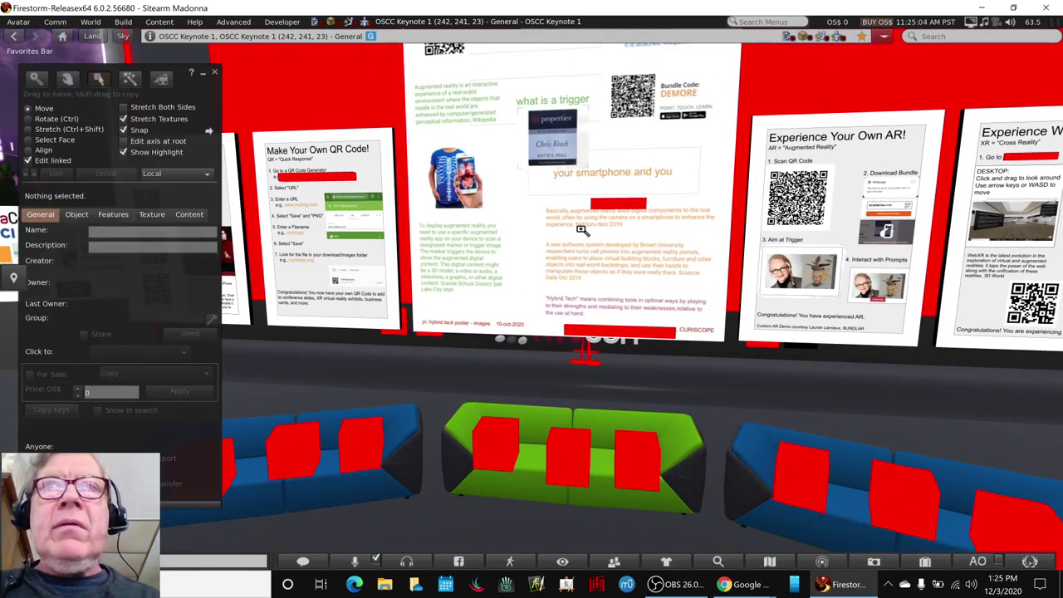
key(Escape)
alt+click(524, 289)
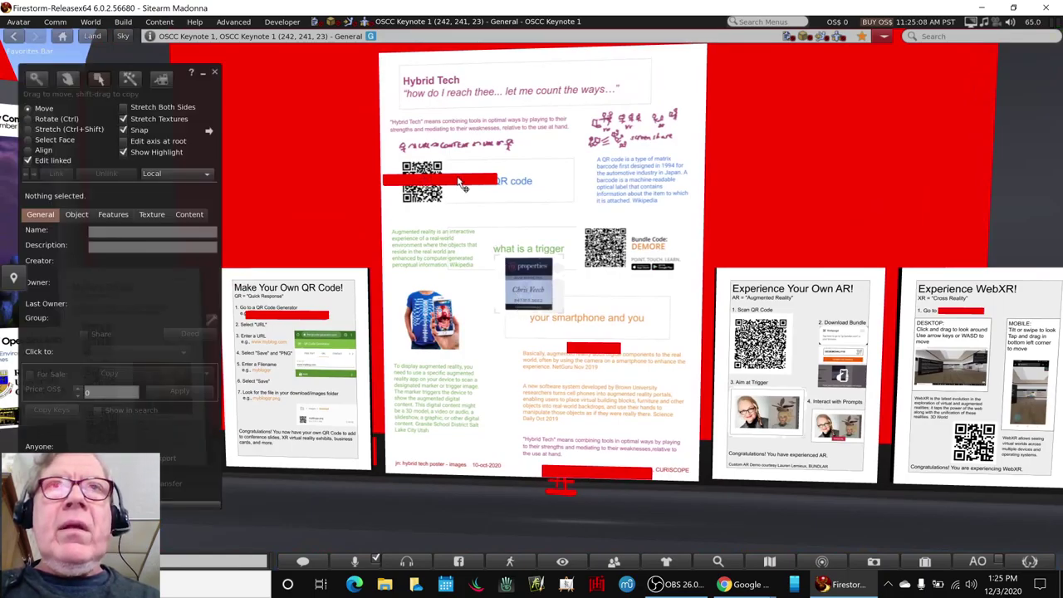
click(458, 181)
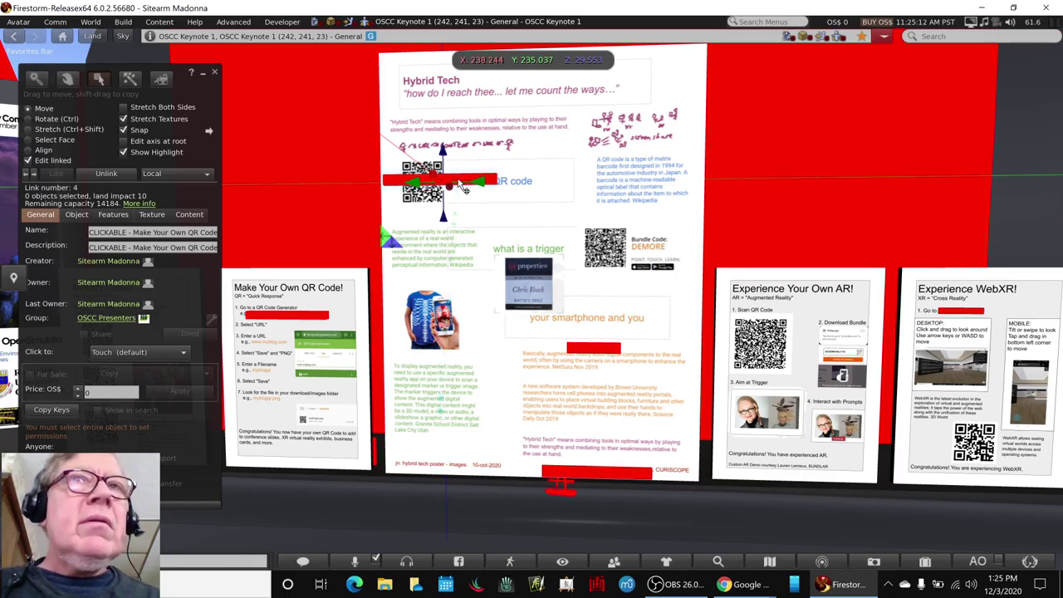
alt+drag(463, 197, 532, 302)
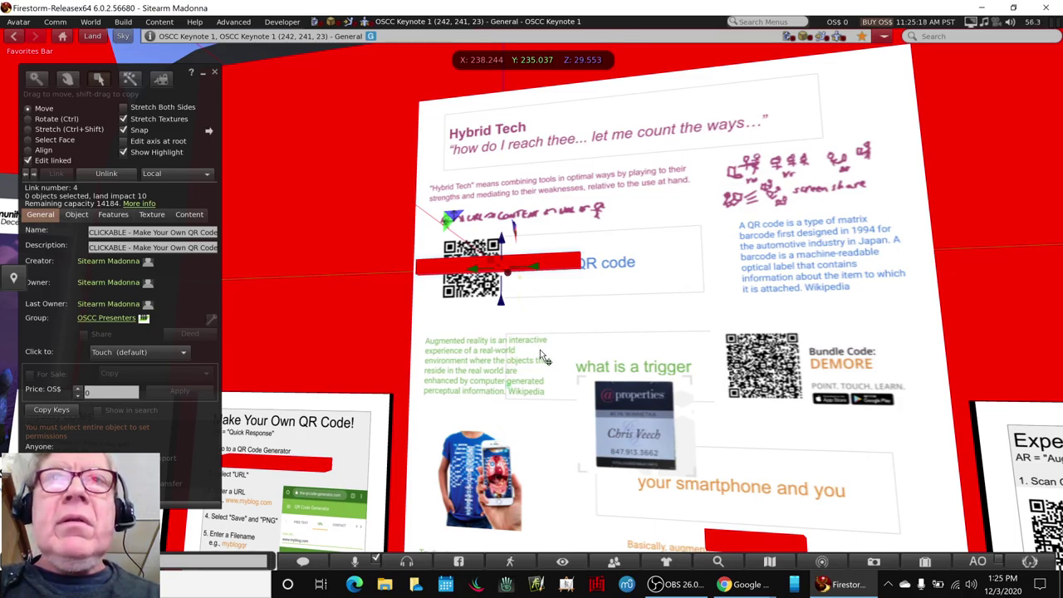
key(alt)
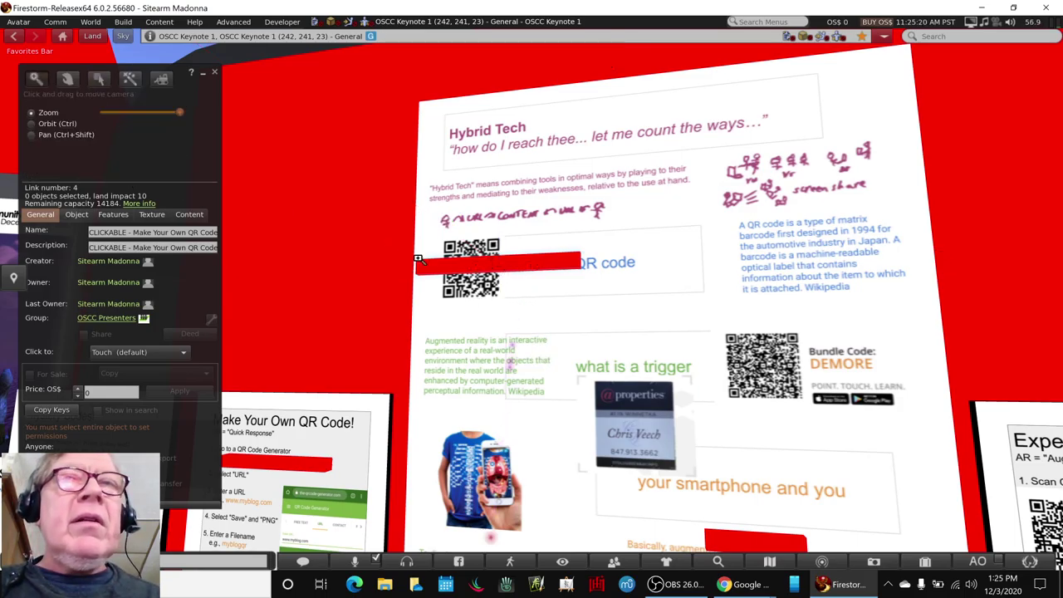
alt+drag(420, 260, 536, 305)
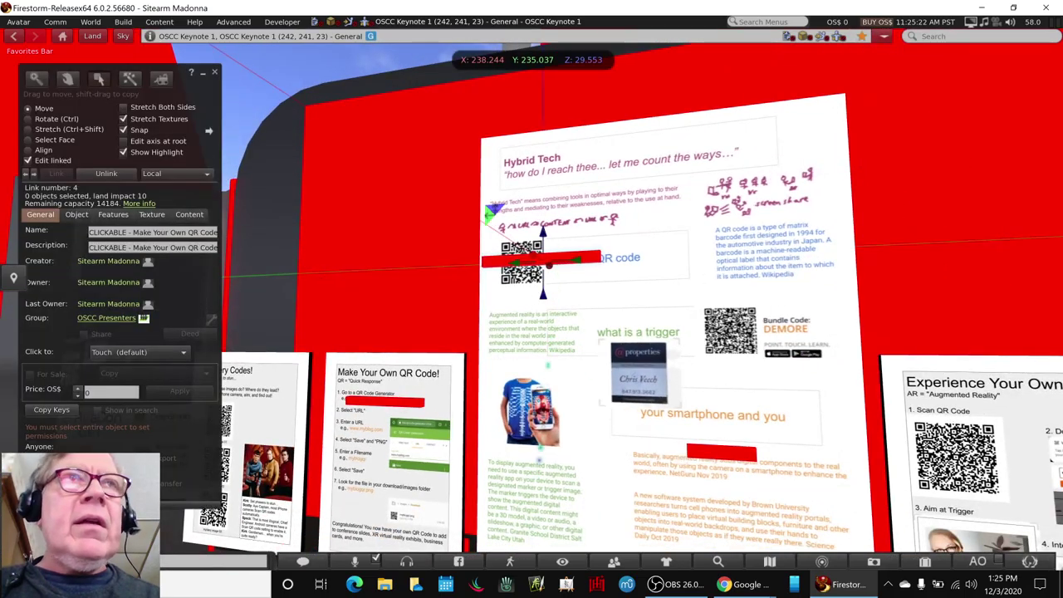
click(106, 172)
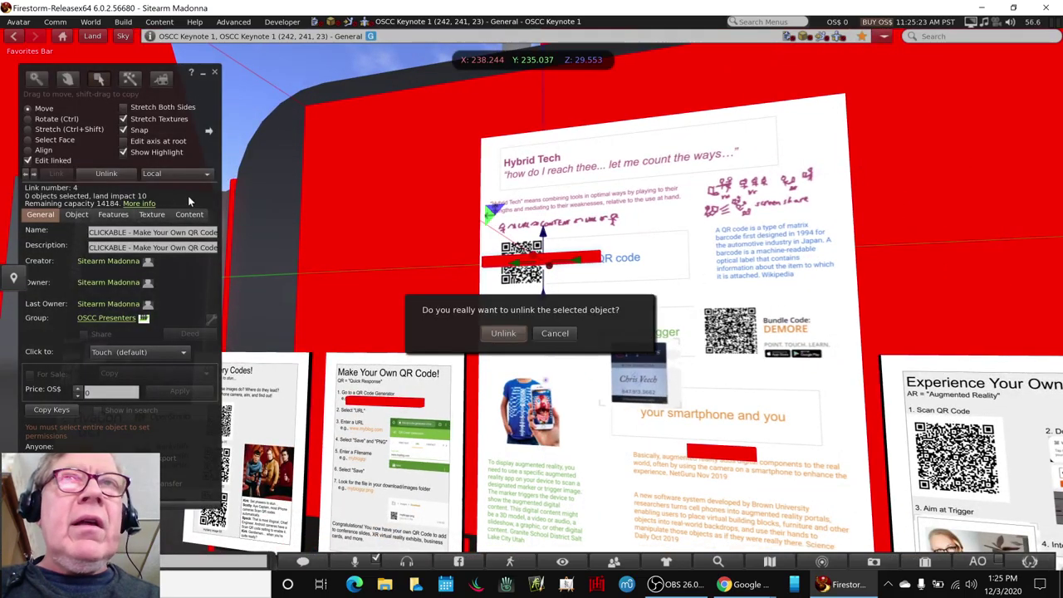
click(490, 334)
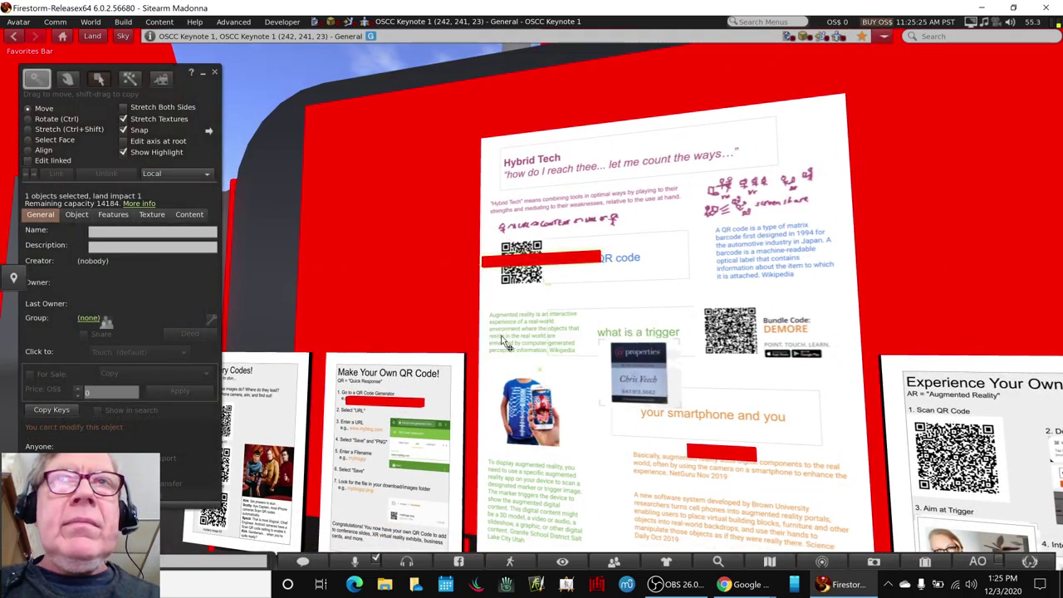
click(554, 269)
key(Delete)
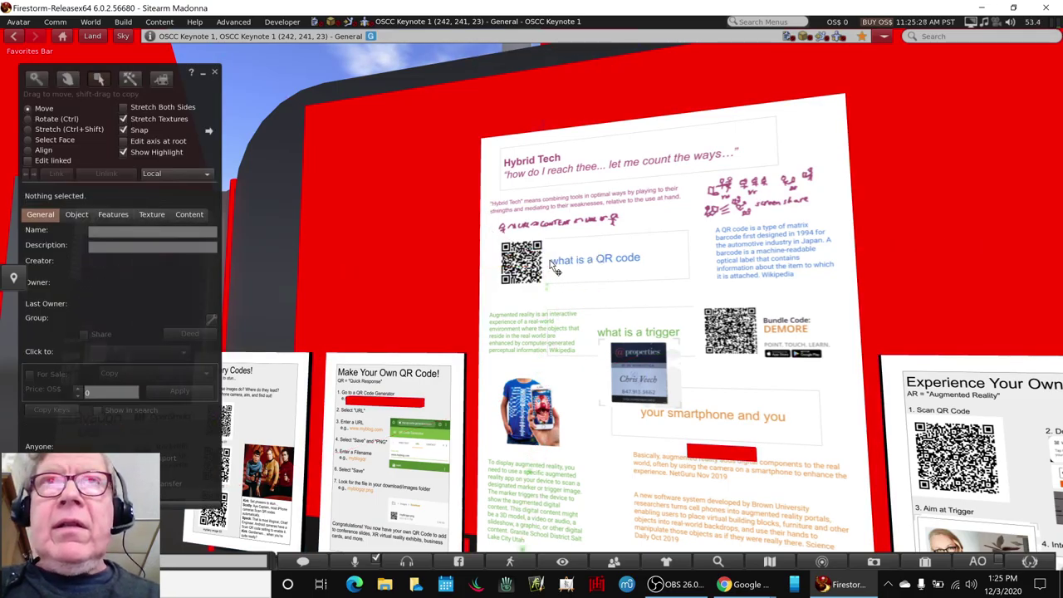
- Unlink the stray CLICKABLE - Experience WebXR! part below "your smartphone and you" on the Hybrid Tech poster and delete it
click(689, 457)
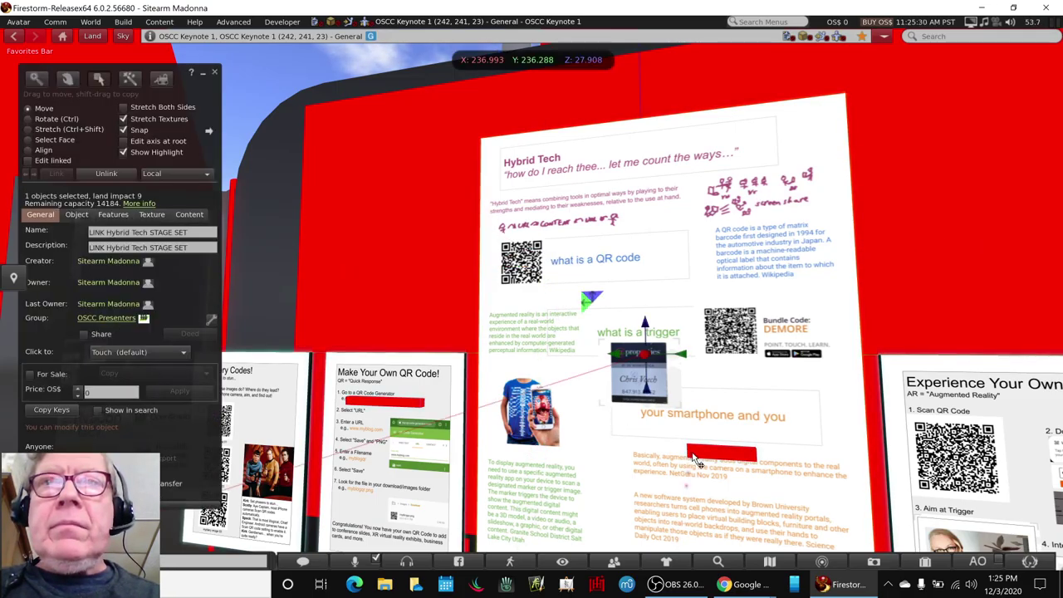
alt+click(630, 468)
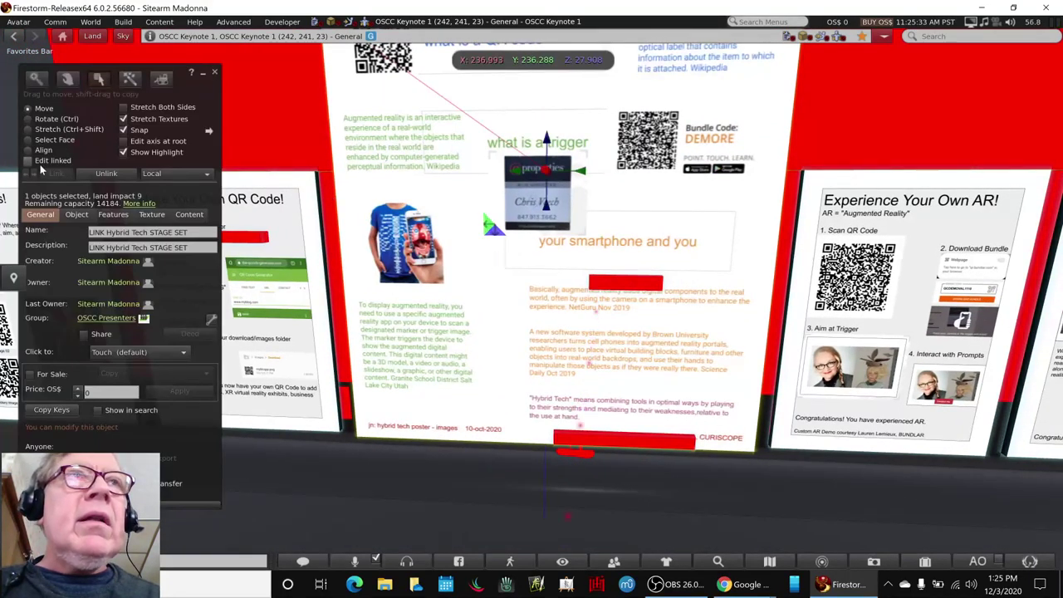
click(38, 161)
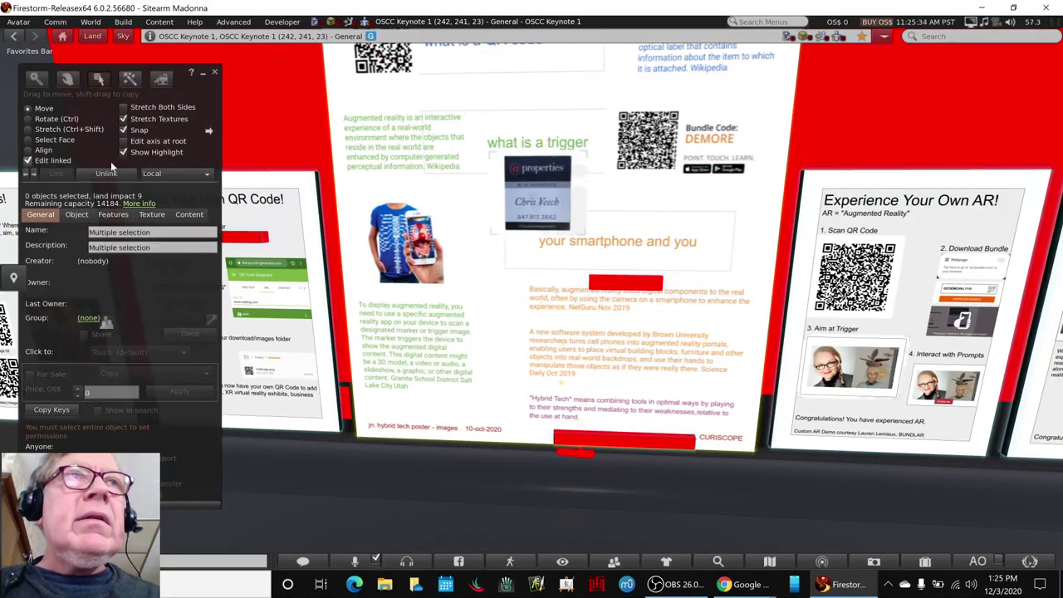
click(622, 284)
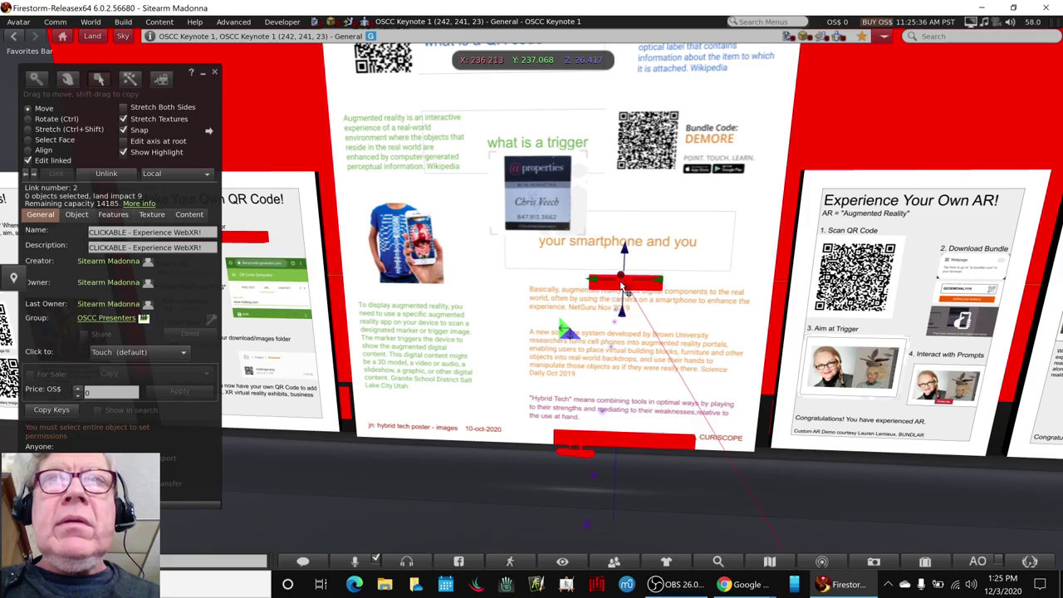
click(90, 175)
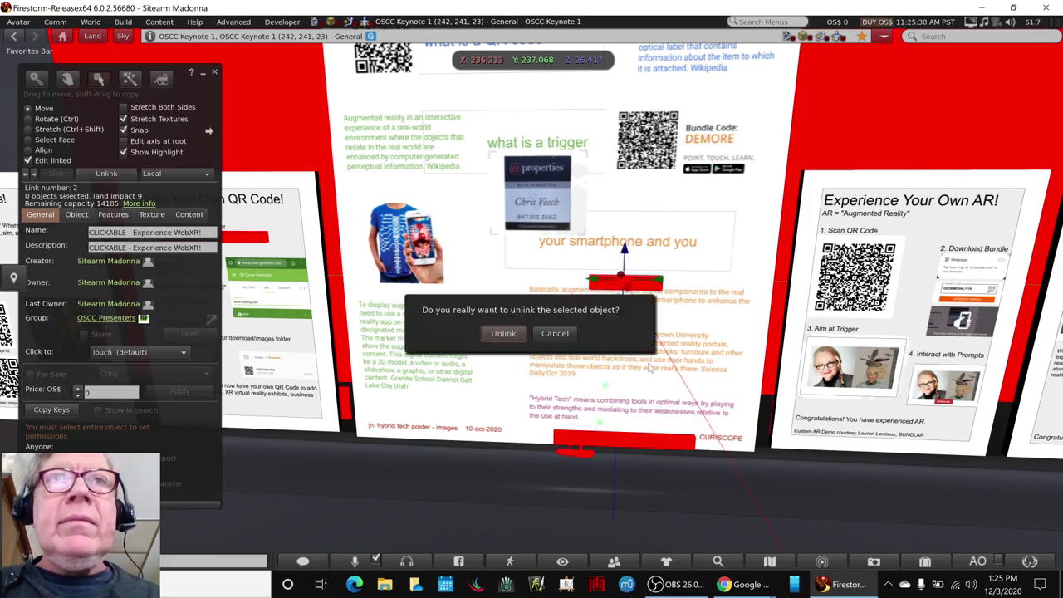
click(503, 333)
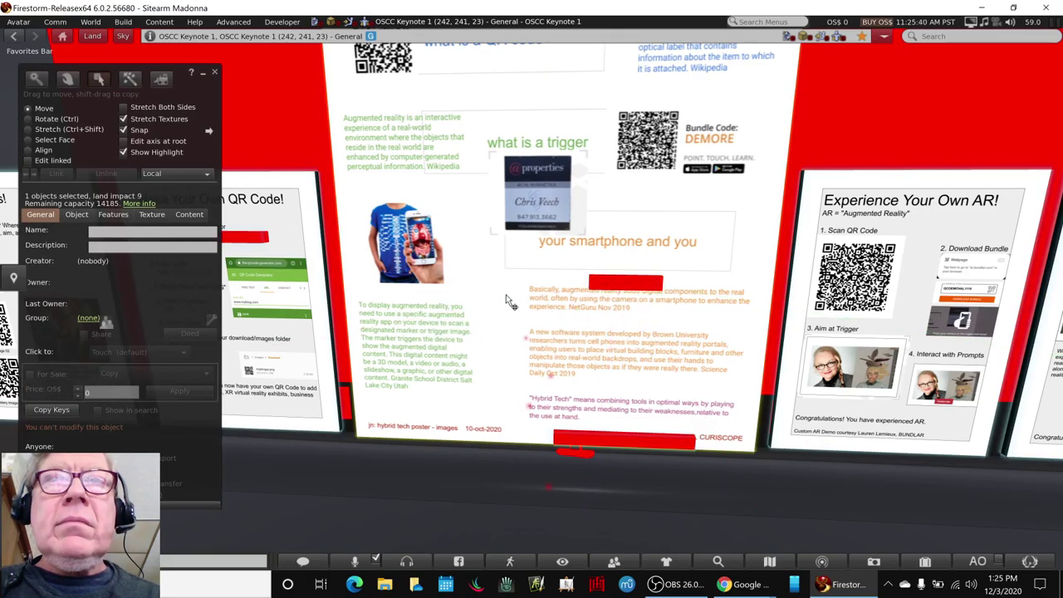
key(Escape)
right_click(600, 289)
click(605, 294)
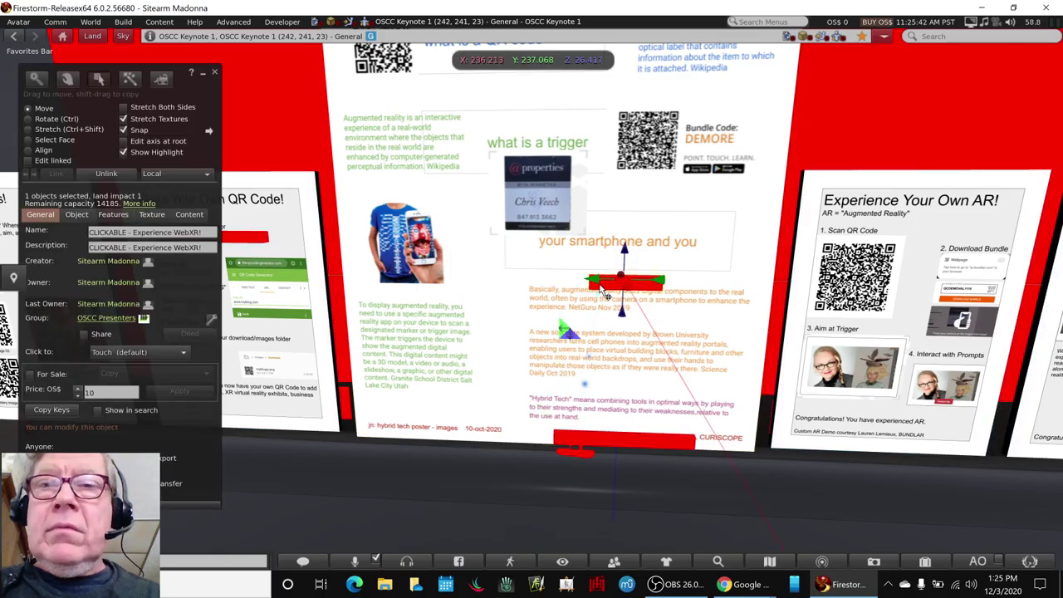
key(Delete)
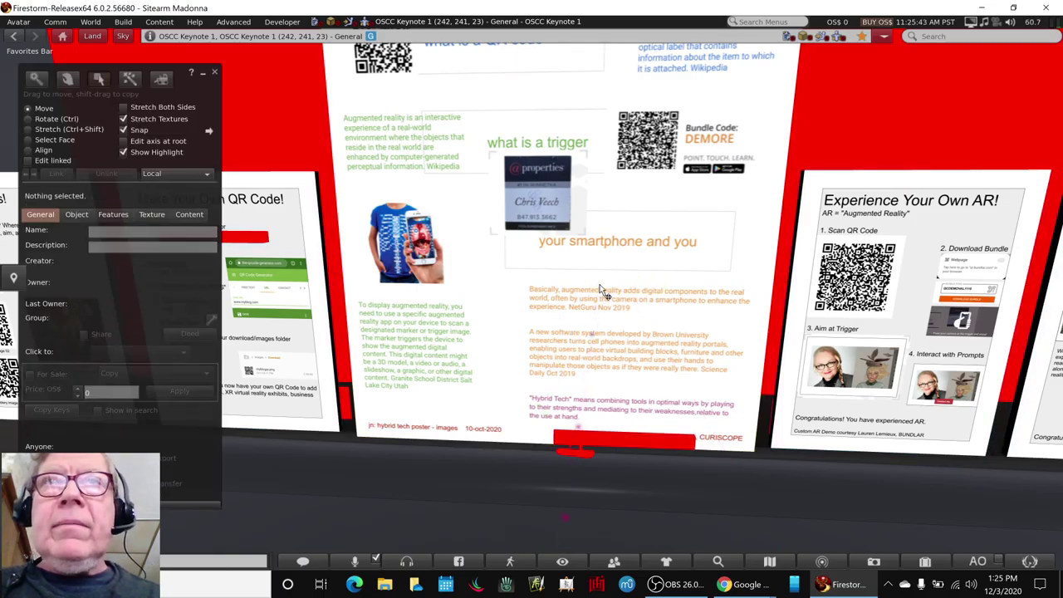
- Edit the linked part CLICKABLE - About Sitearm! and move it along the poster's lower edge over the "jn: hybrid tech poster - images" credit
click(626, 444)
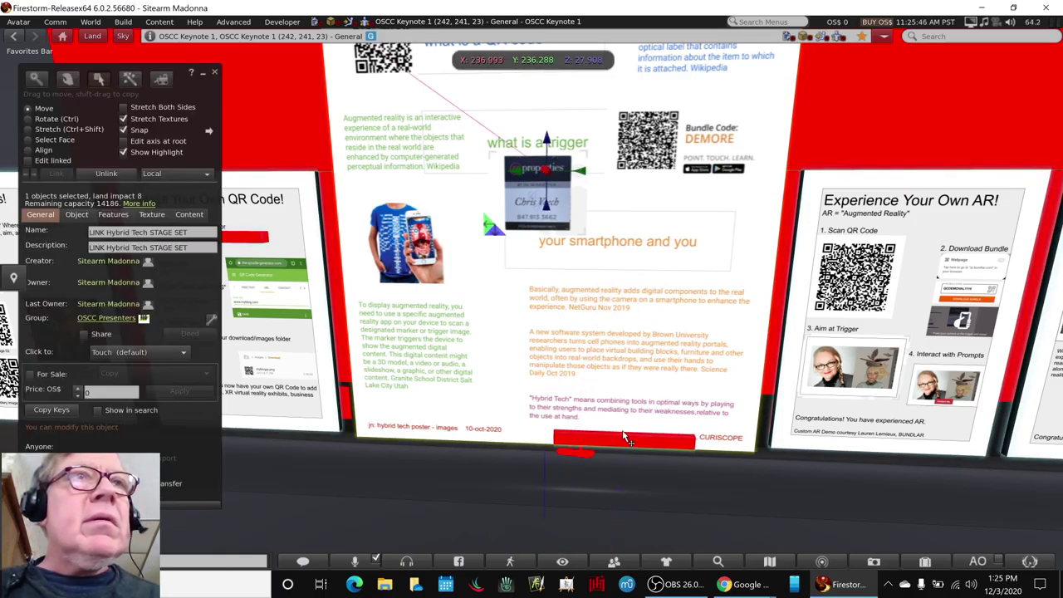
click(57, 160)
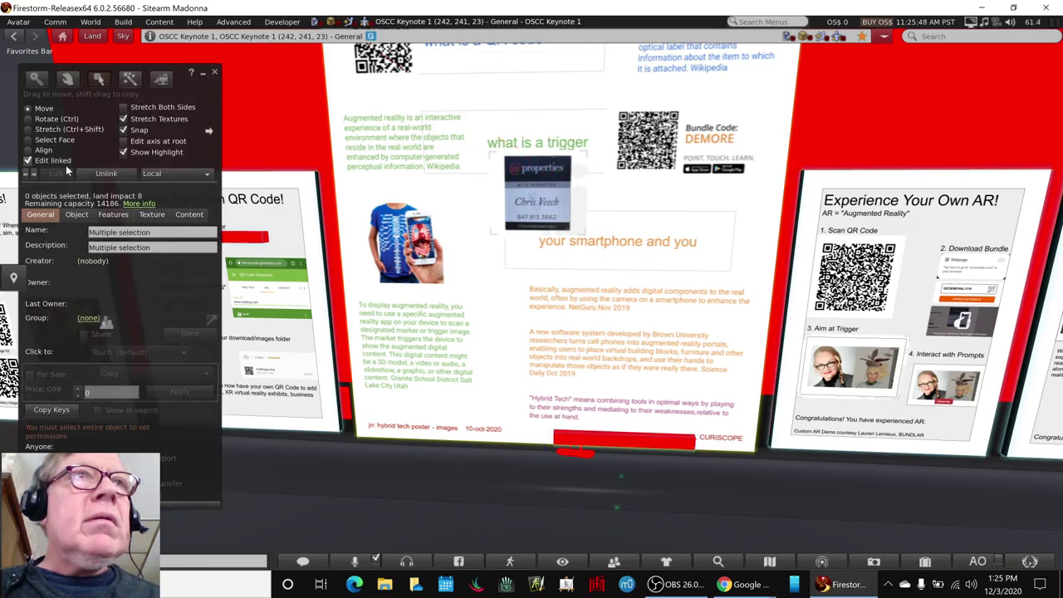
click(562, 444)
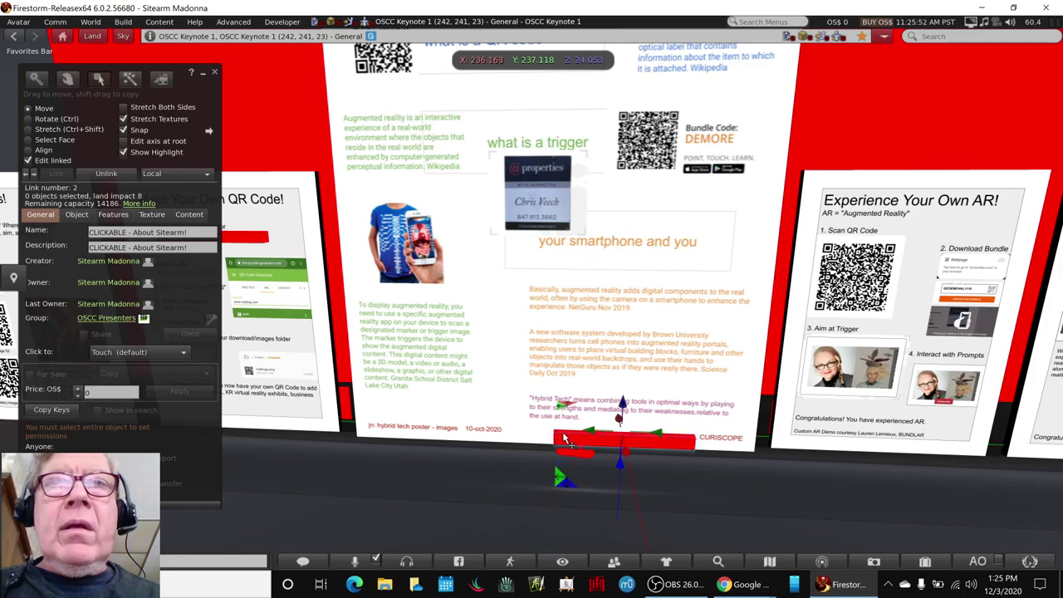
key(Escape)
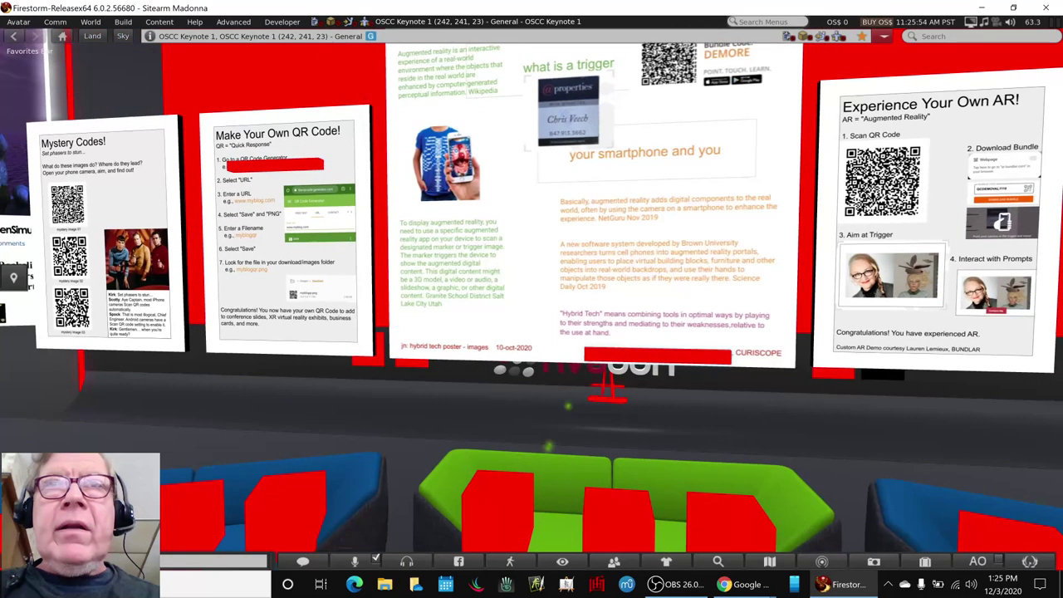
key(alt)
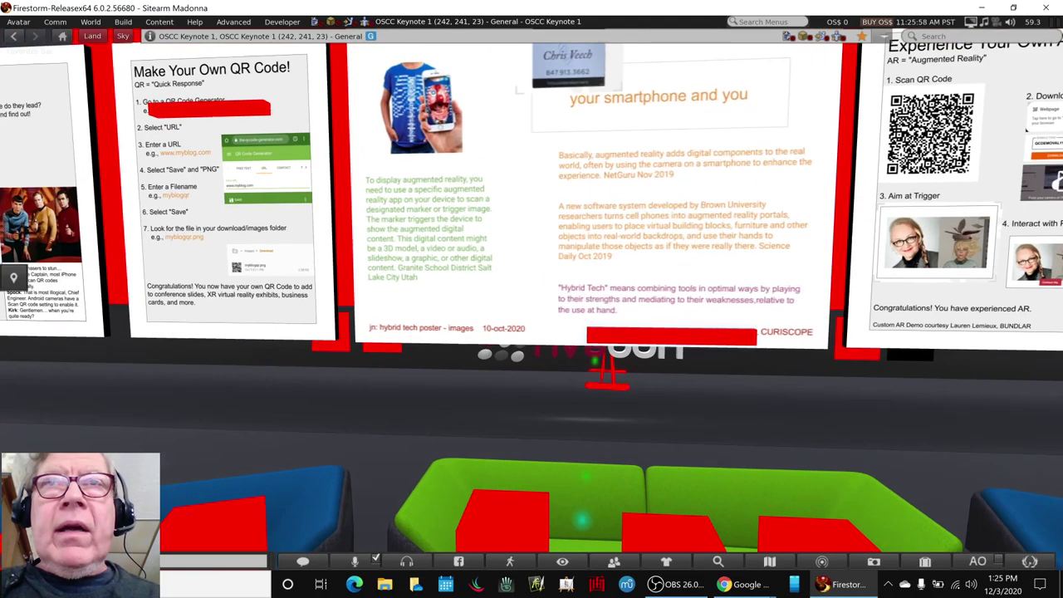
alt+click(611, 336)
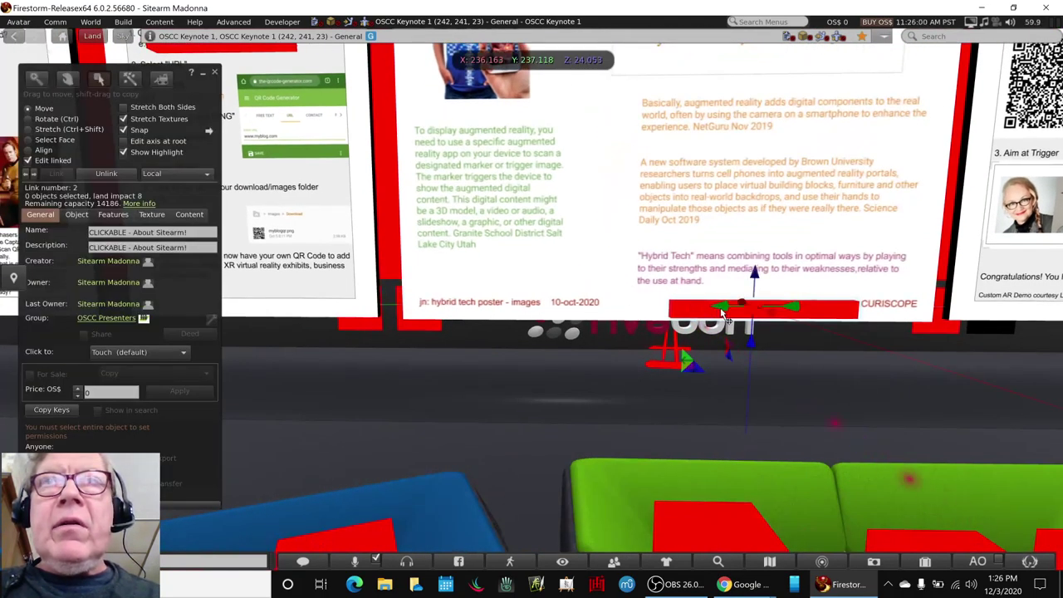
drag(719, 307, 473, 321)
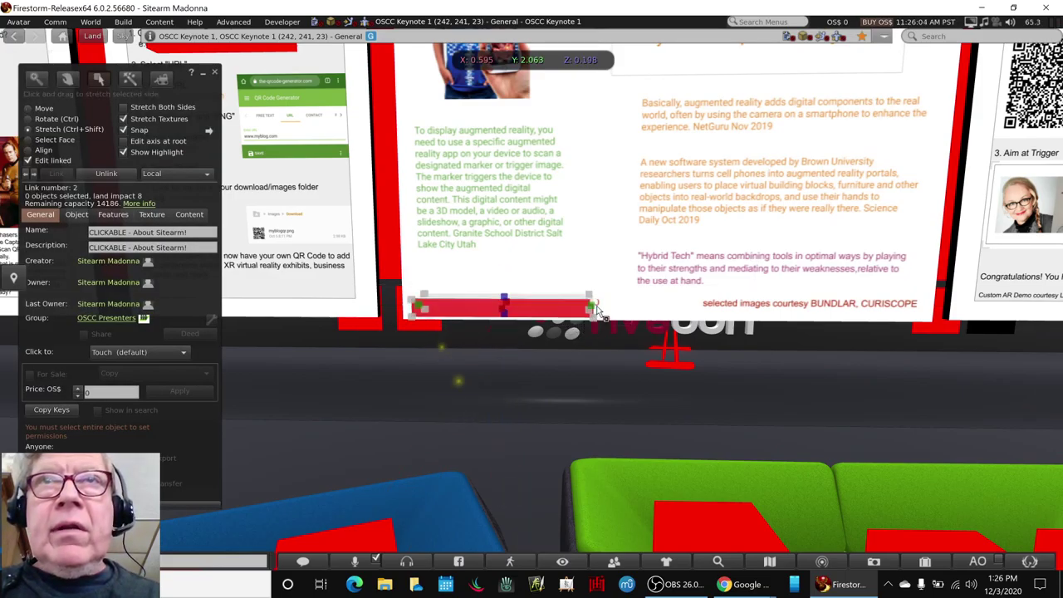
- Stretch the About Sitearm! part slightly to cover the whole credit line, raise it to about Z 24.117, and finish editing
alt+drag(540, 310, 490, 310)
key(ctrl+shift)
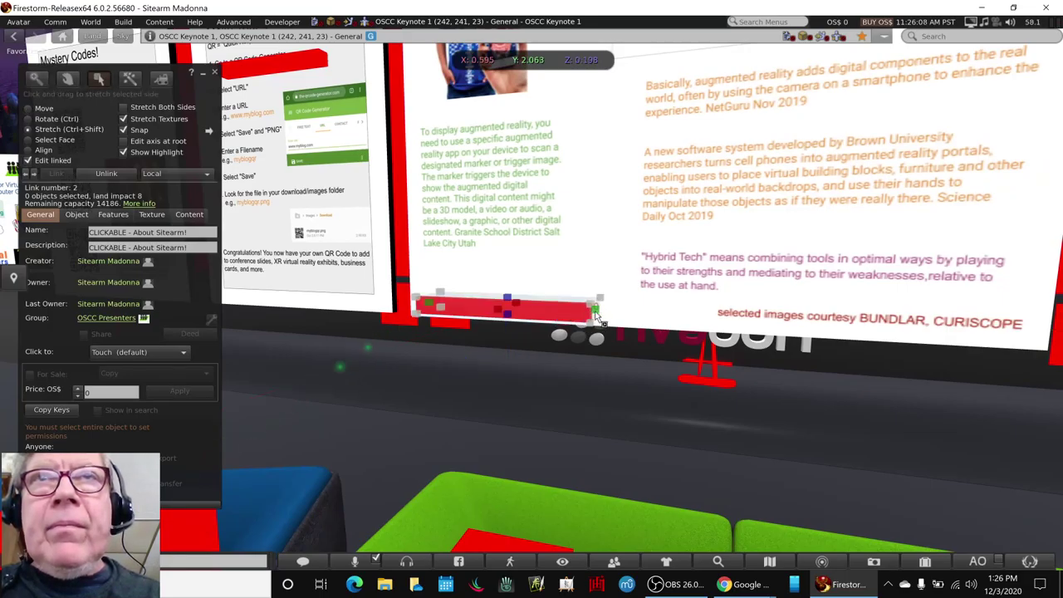
ctrl+shift+drag(593, 315, 605, 318)
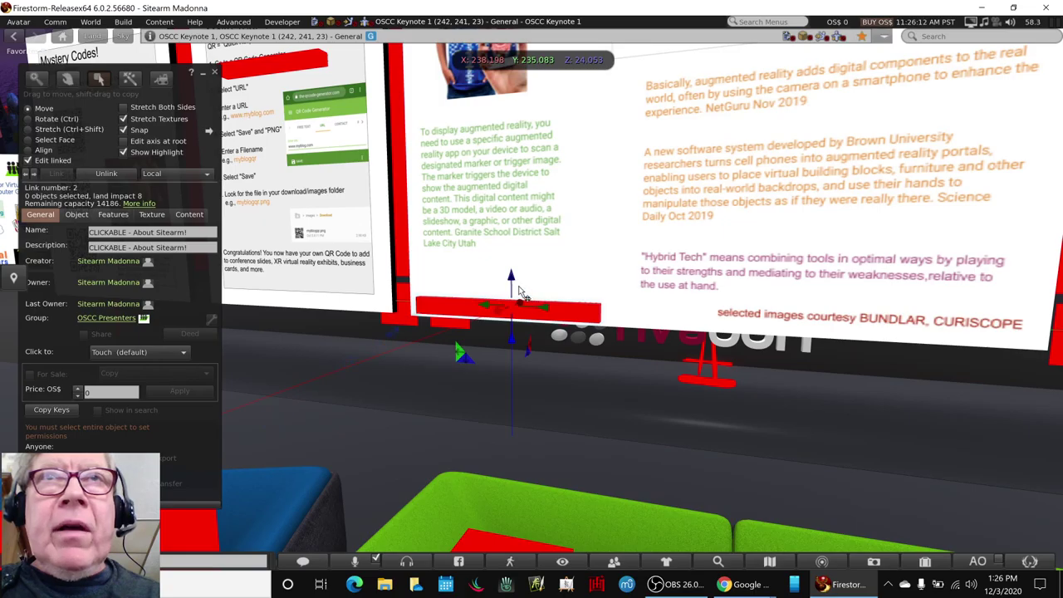
drag(513, 283, 513, 277)
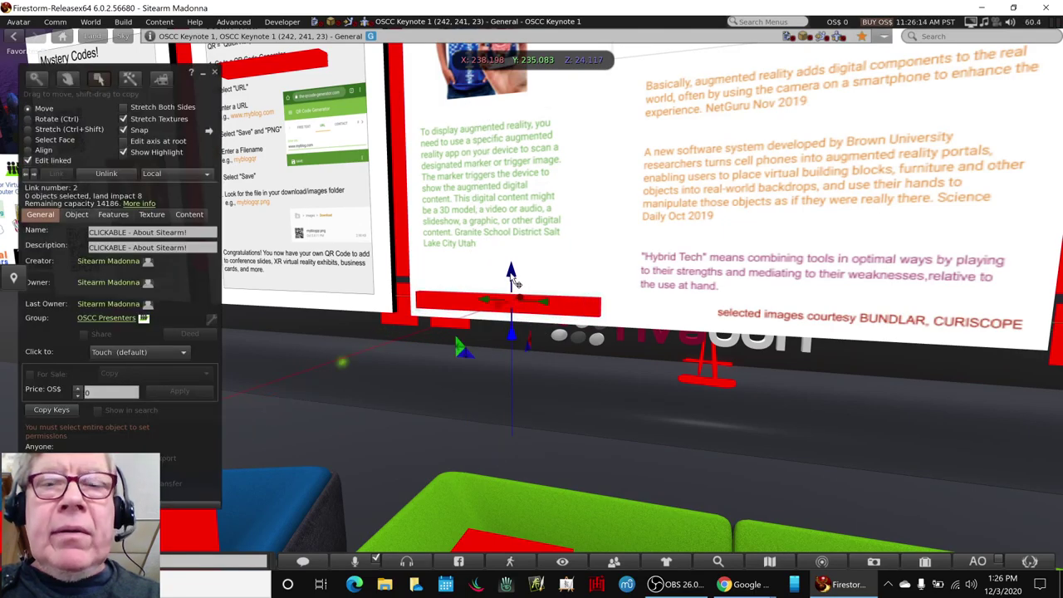
key(alt)
key(Escape)
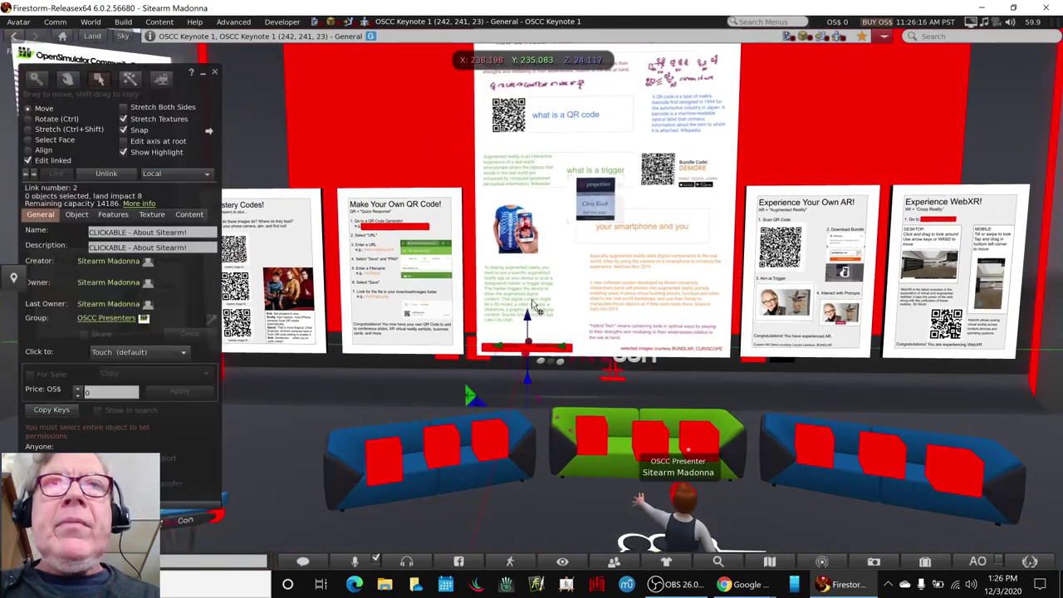
key(alt)
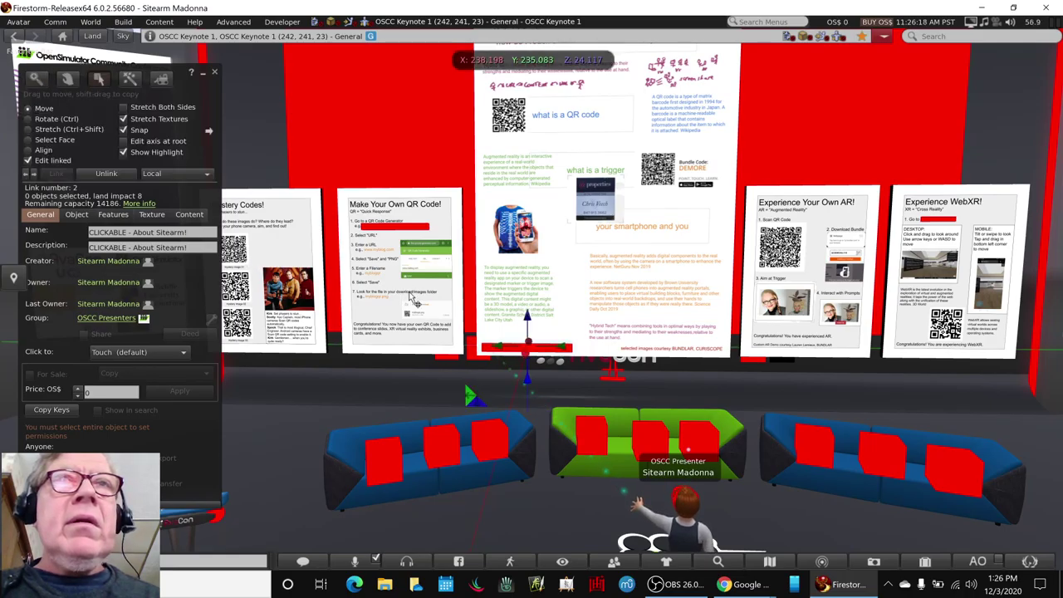
click(214, 74)
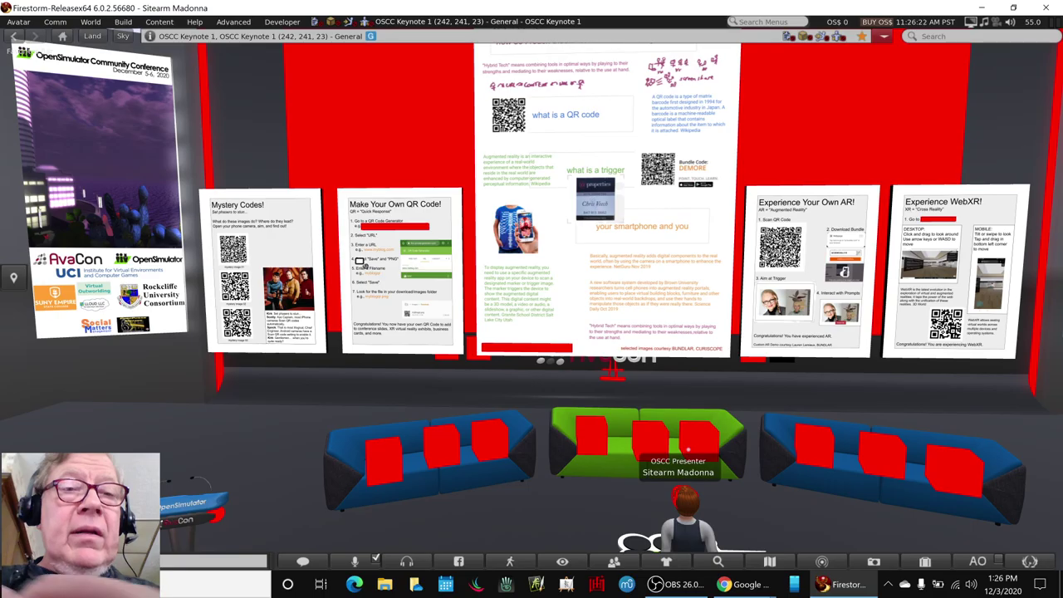
- Test the About Sitearm! link on the Hybrid Tech poster by loading its web page, then close the page and return to the stage
click(545, 353)
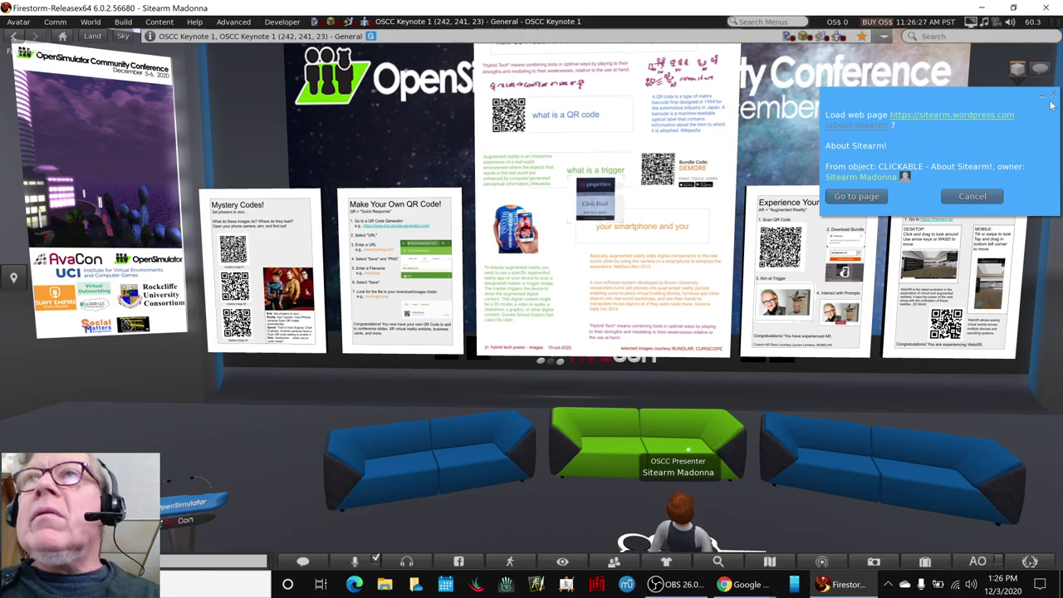
click(866, 198)
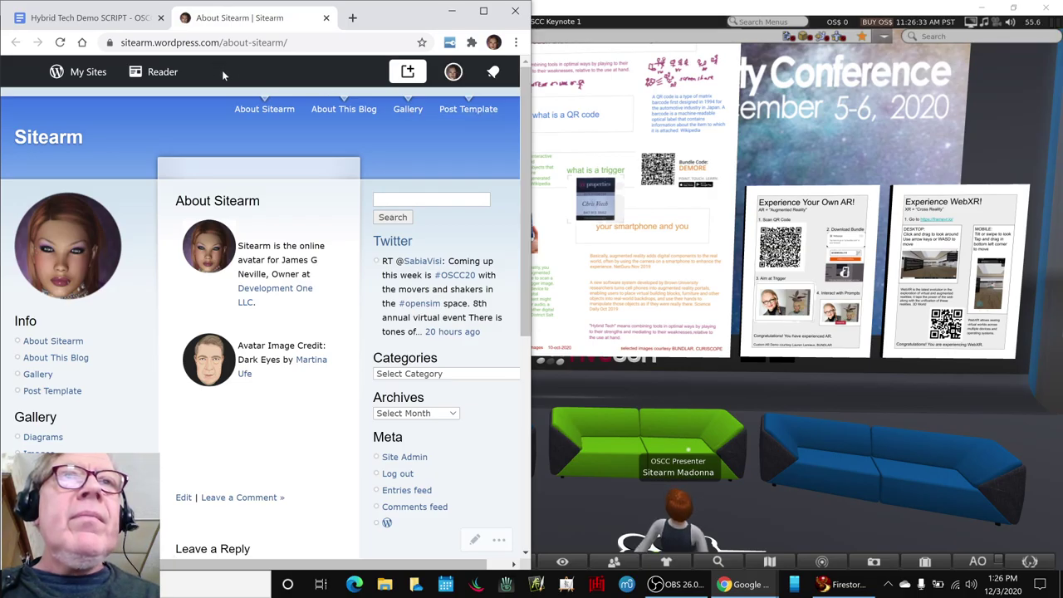
click(326, 17)
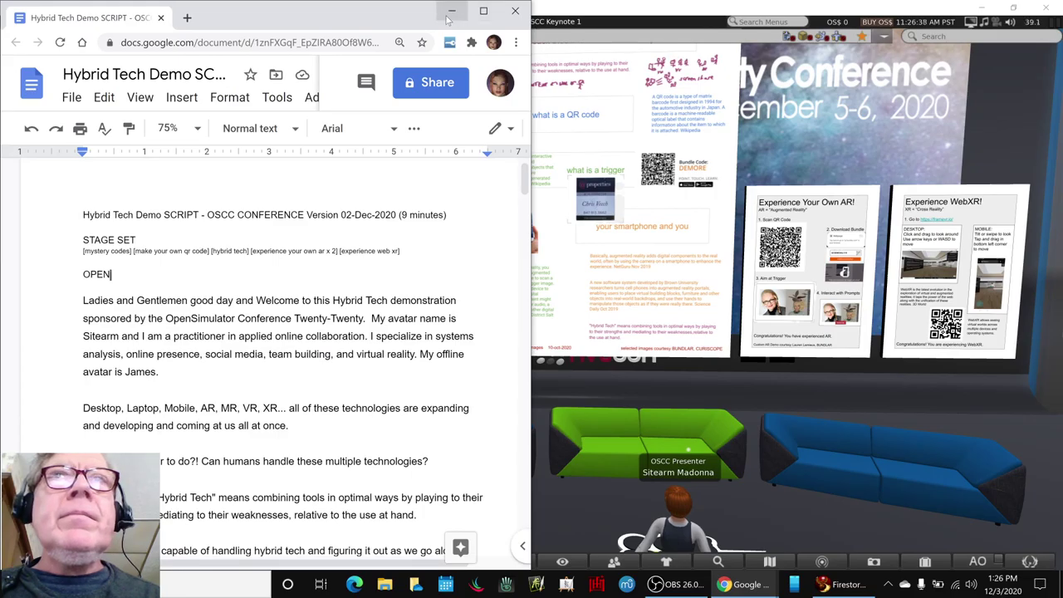
click(451, 12)
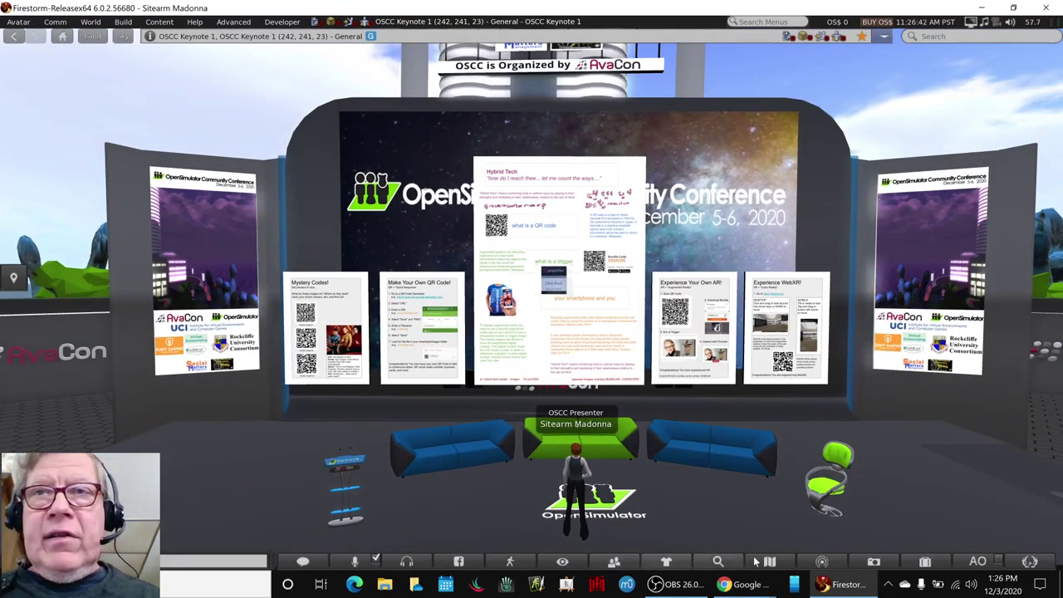
- Delete the old LINK Hybrid Tech STAGE SET object from the 01 HYBRID TECH OSCC2020 inventory folder
click(924, 562)
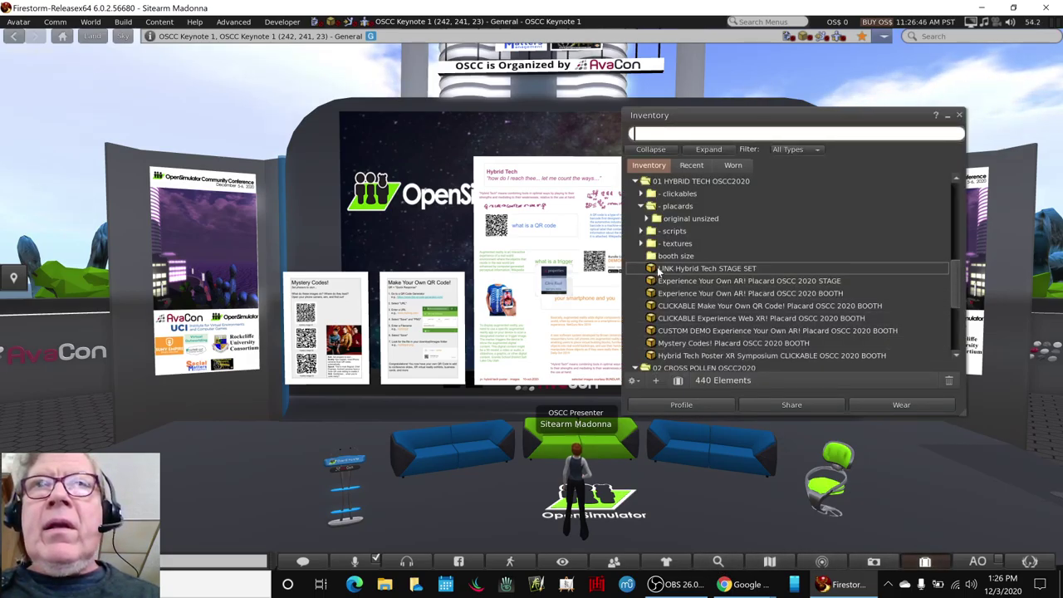
click(658, 271)
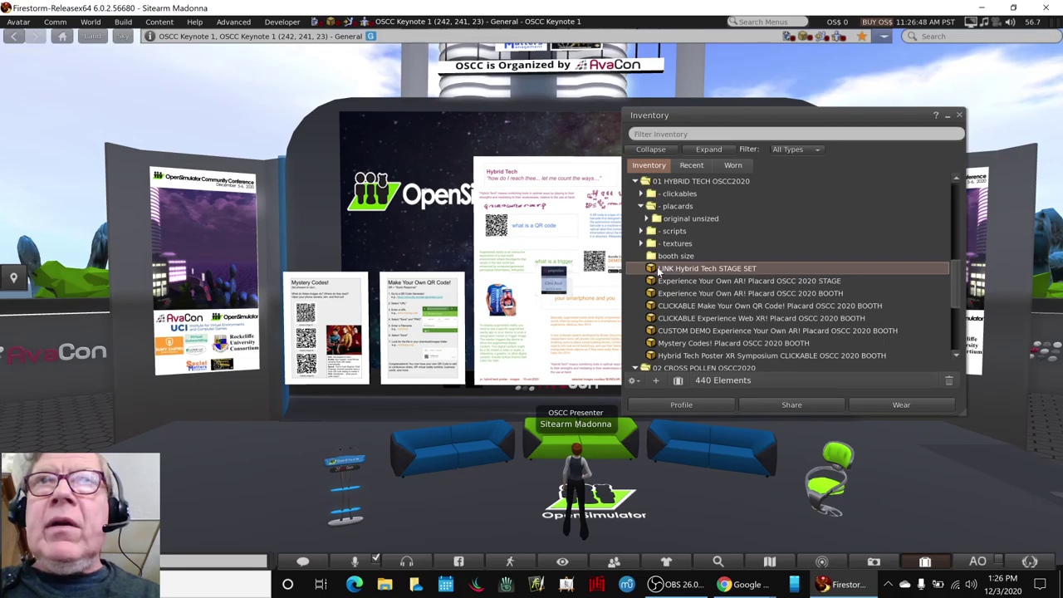
key(Delete)
- Take the updated linked Hybrid Tech stage set from the Keynote 1 stage back into inventory, then close the inventory
click(496, 334)
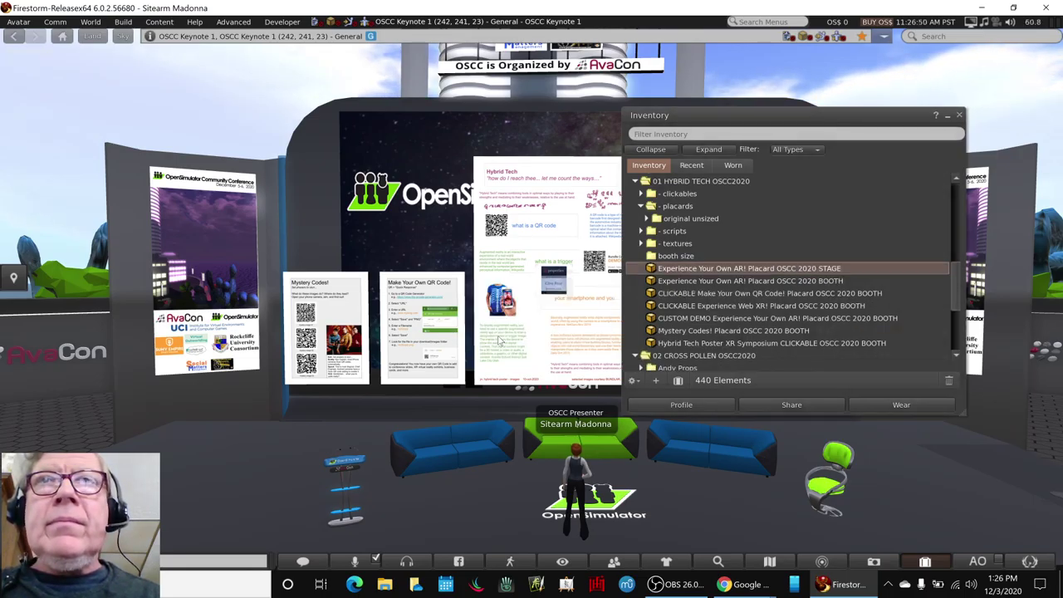
right_click(531, 331)
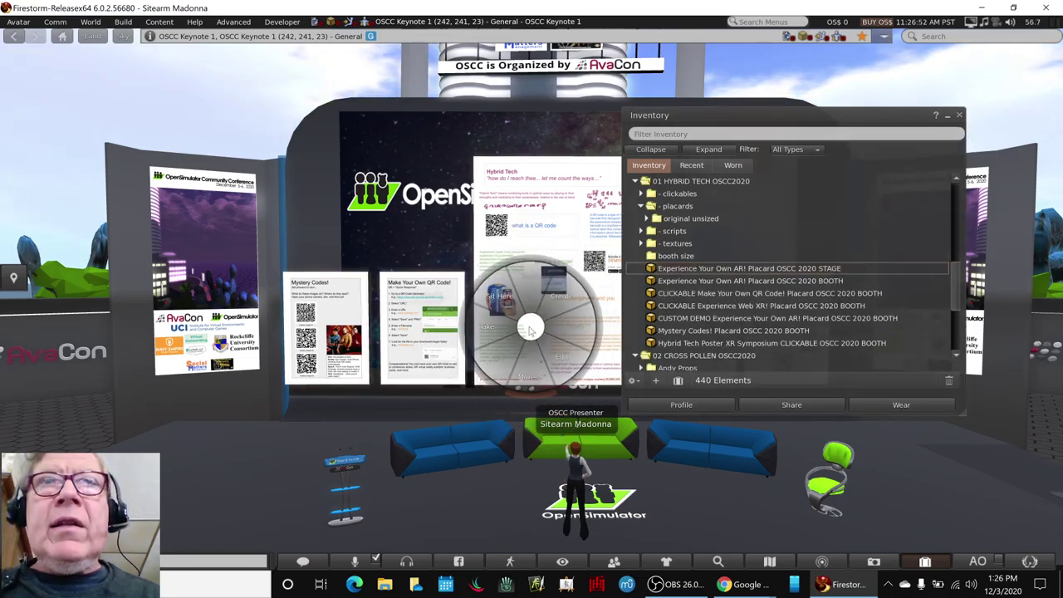
click(488, 334)
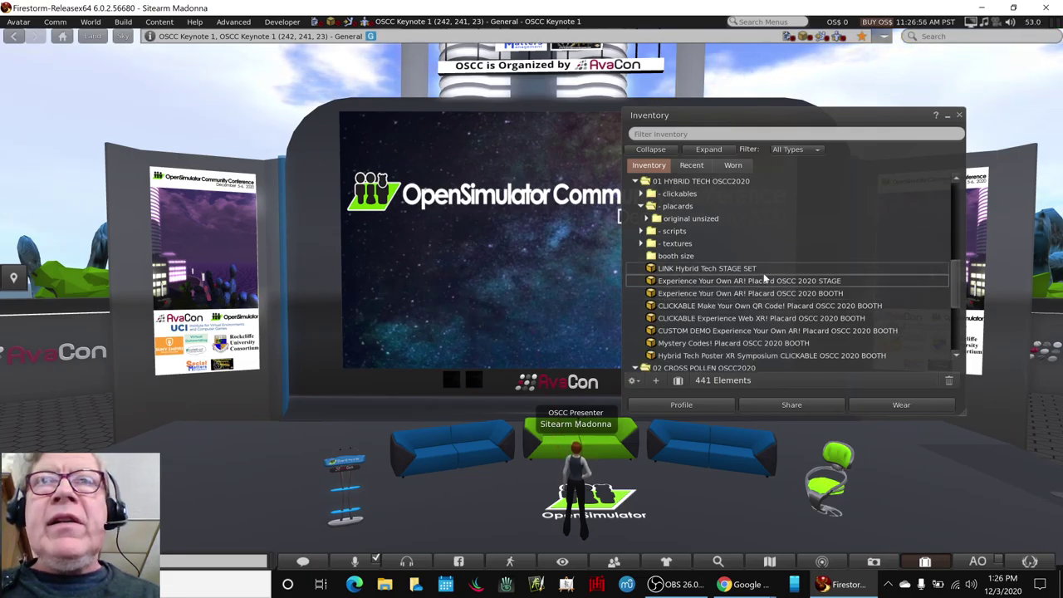
click(959, 116)
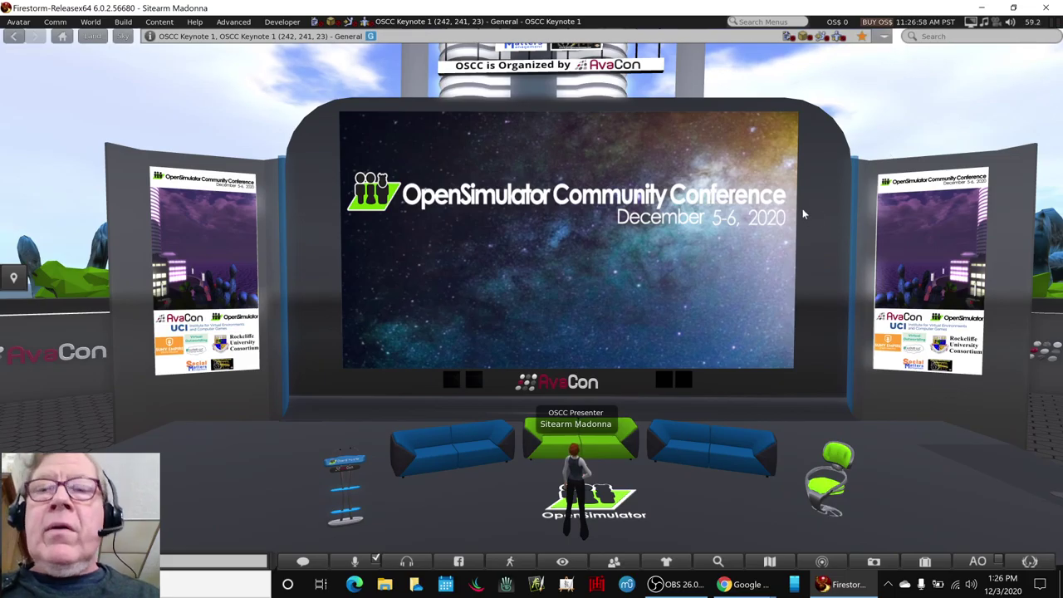
- Turn the avatar from the stage toward the region board beside the audience seating and use it to teleport to OSCC Expo Zone 3
key(Left)
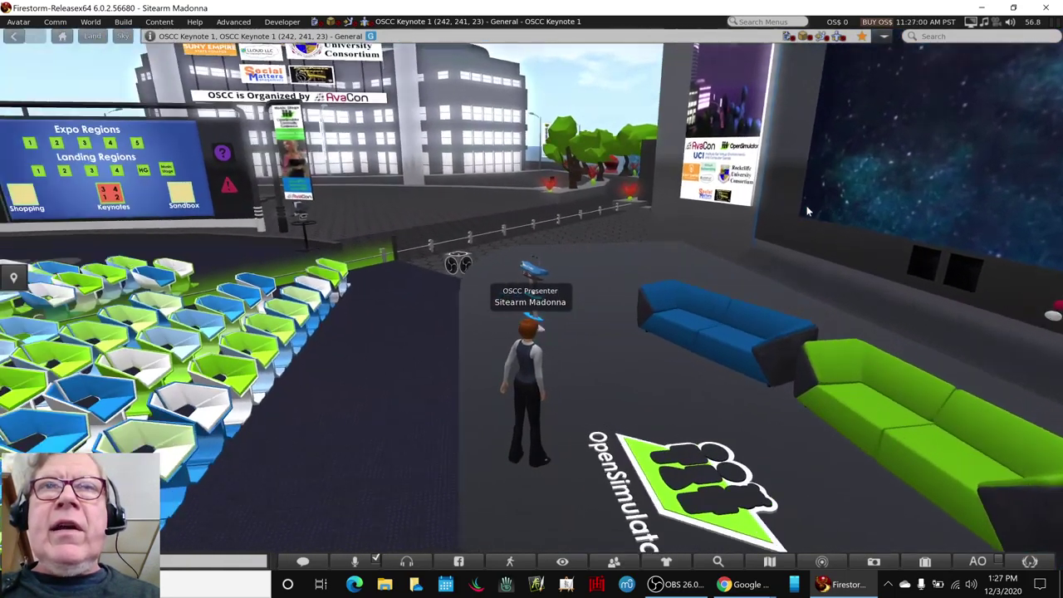
key(Left)
key(Up)
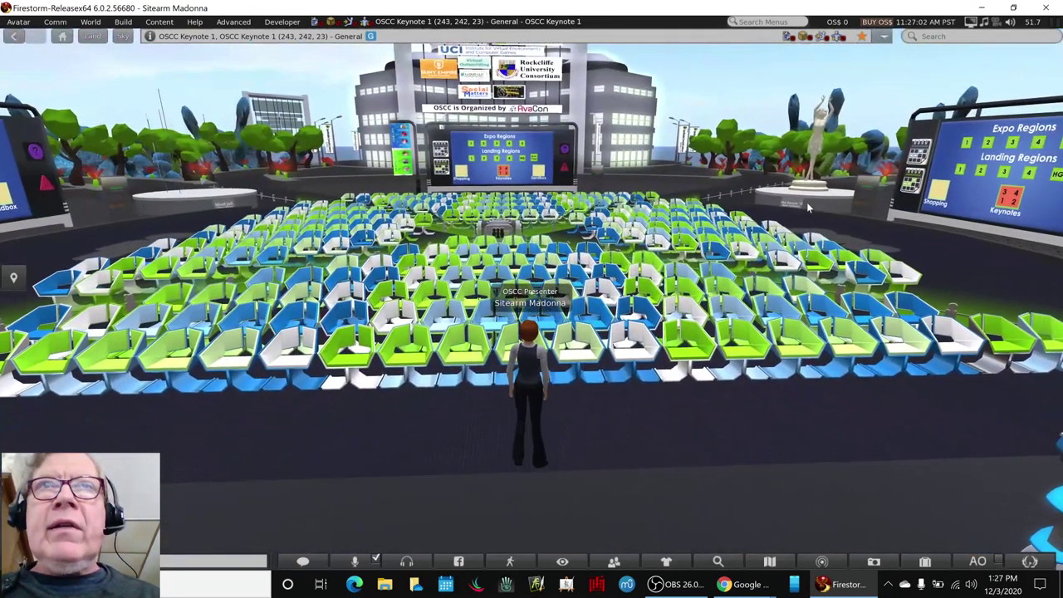
key(Right)
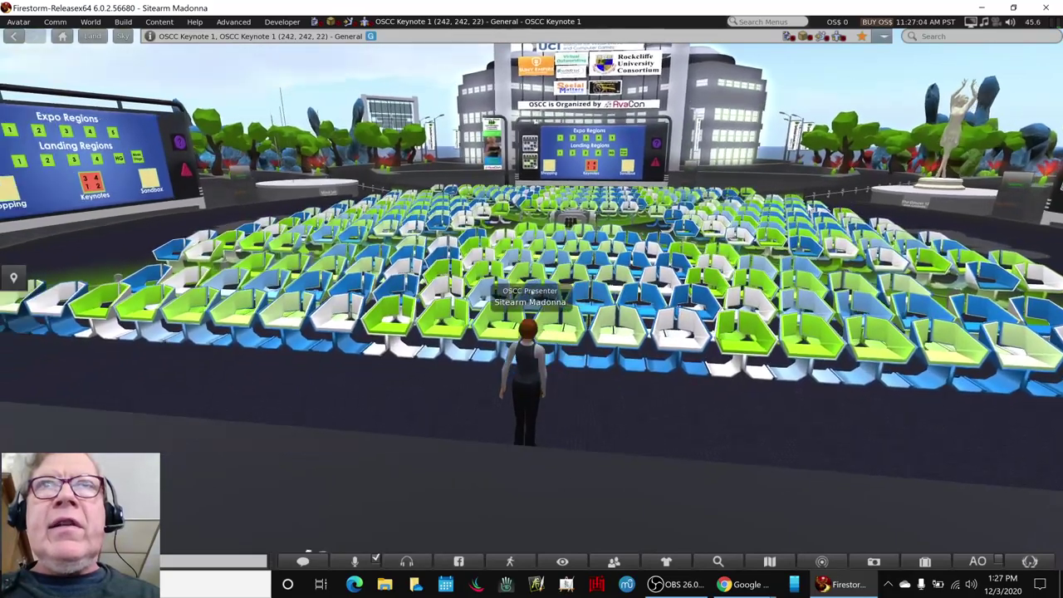
key(Left)
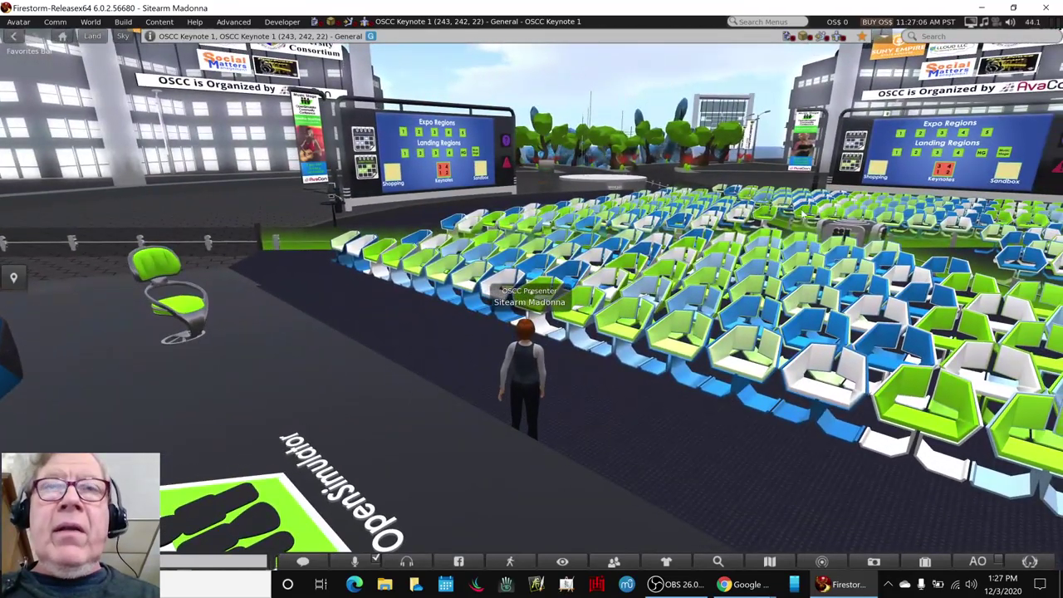
alt+click(453, 172)
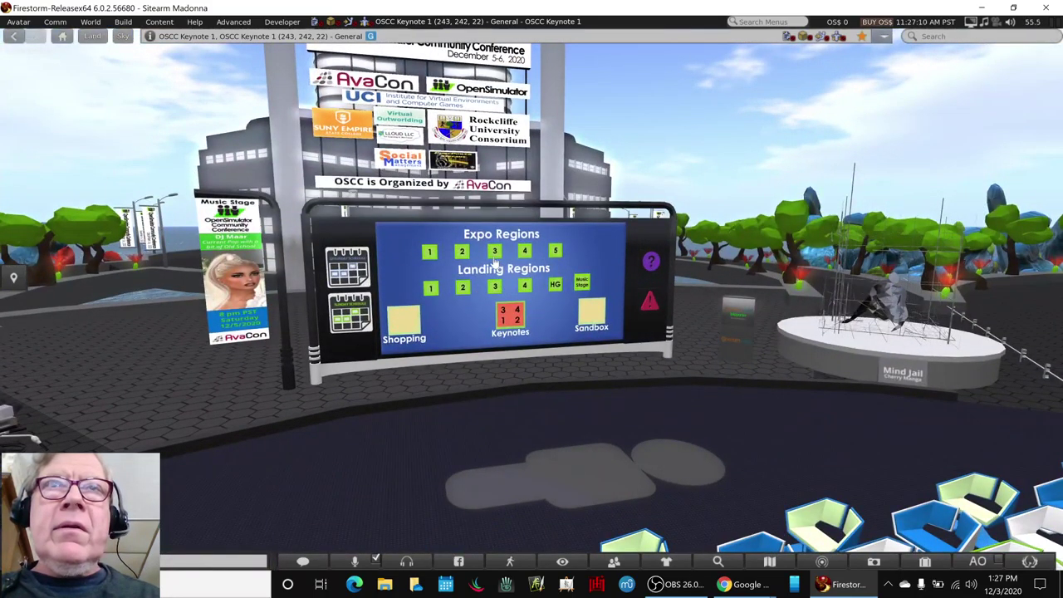
click(494, 253)
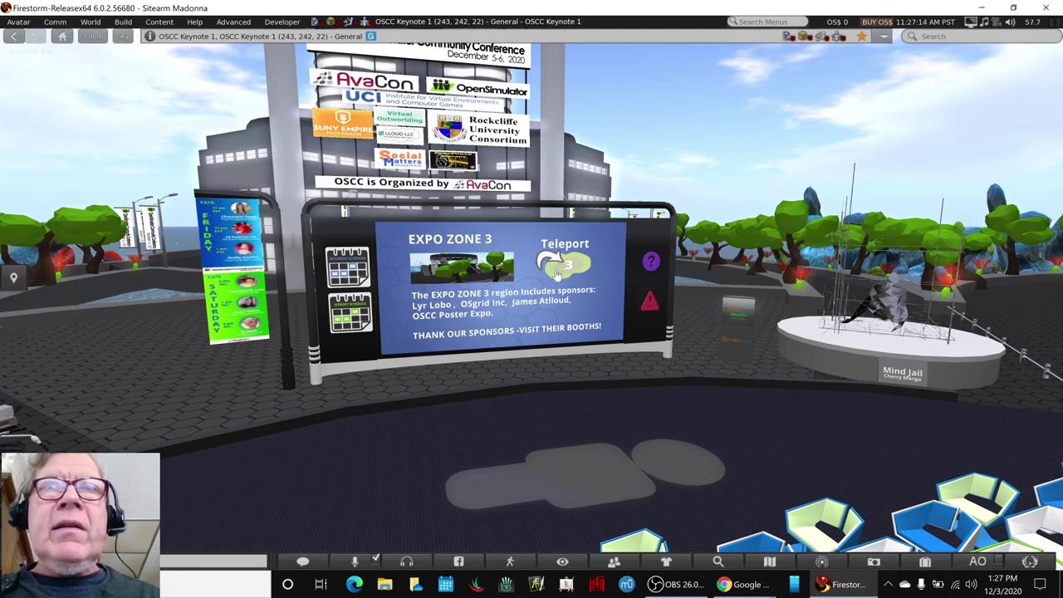
click(555, 268)
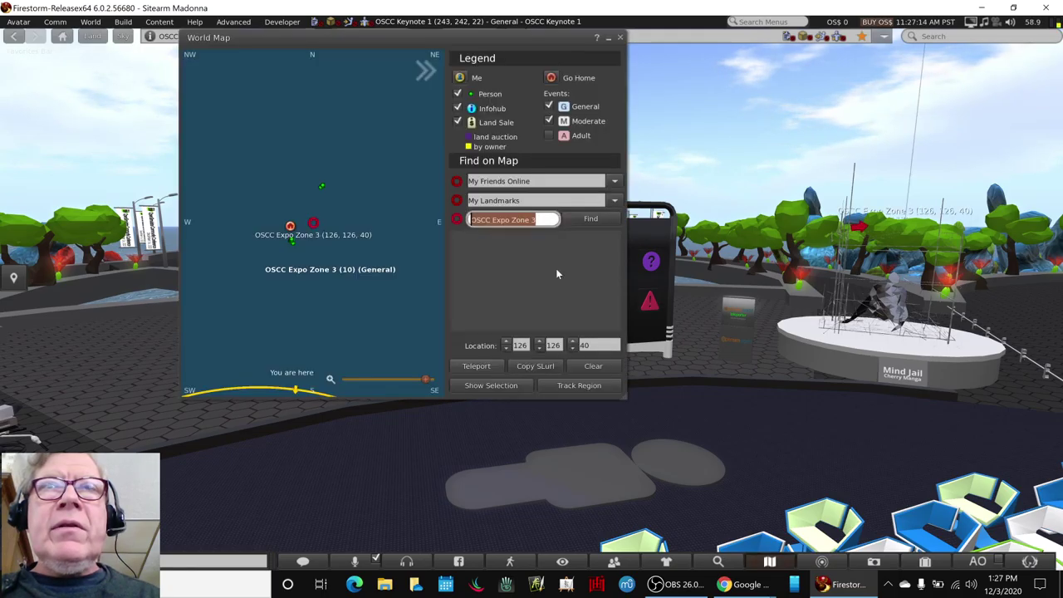
click(476, 366)
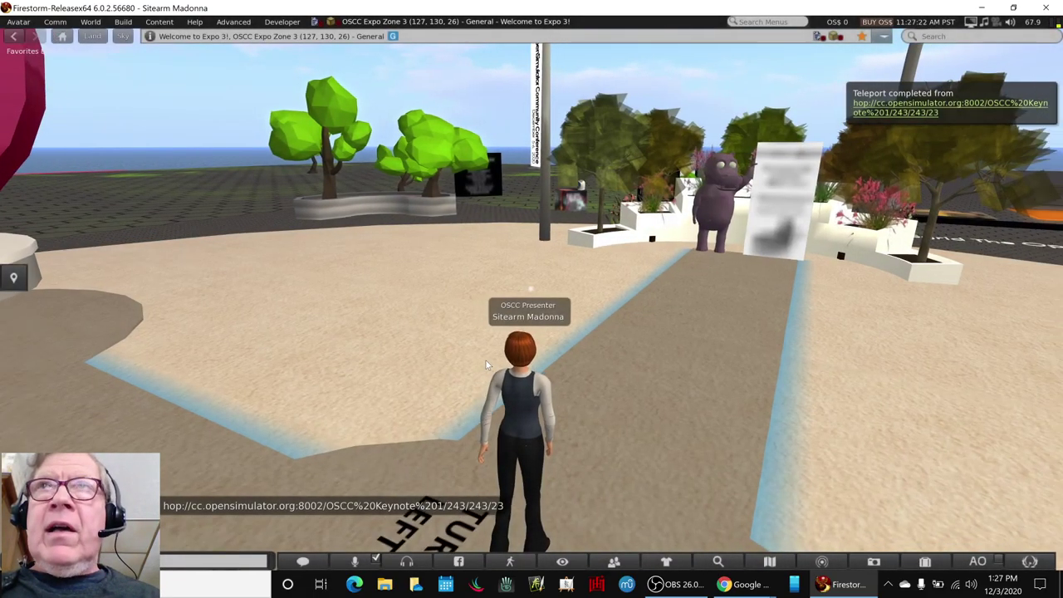
- Look around the Expo Zone 3 welcome plaza to find the way to the poster booths
key(Right)
key(Left)
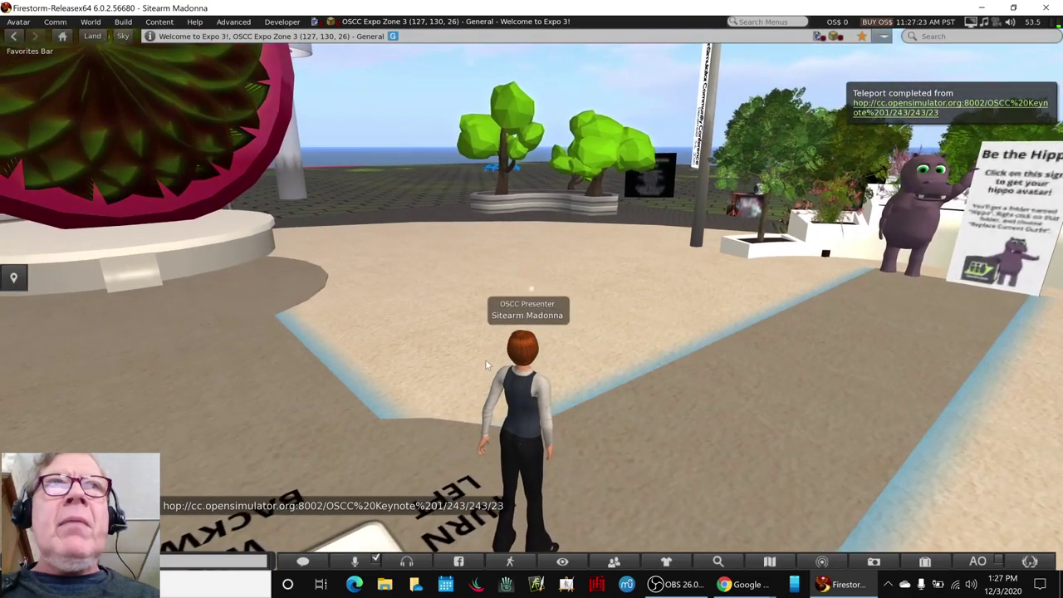
key(Left)
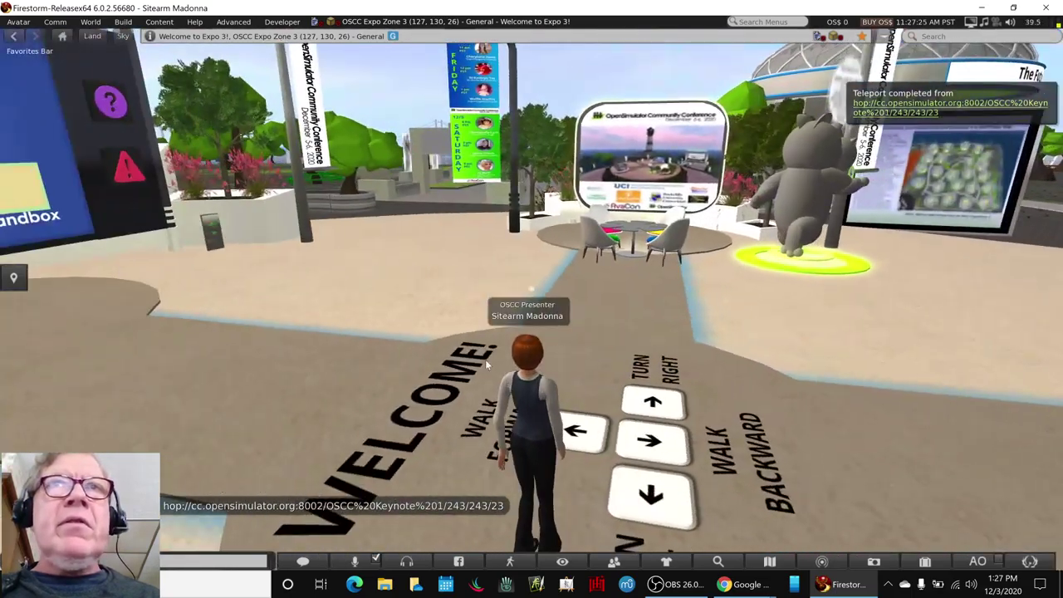
key(Up)
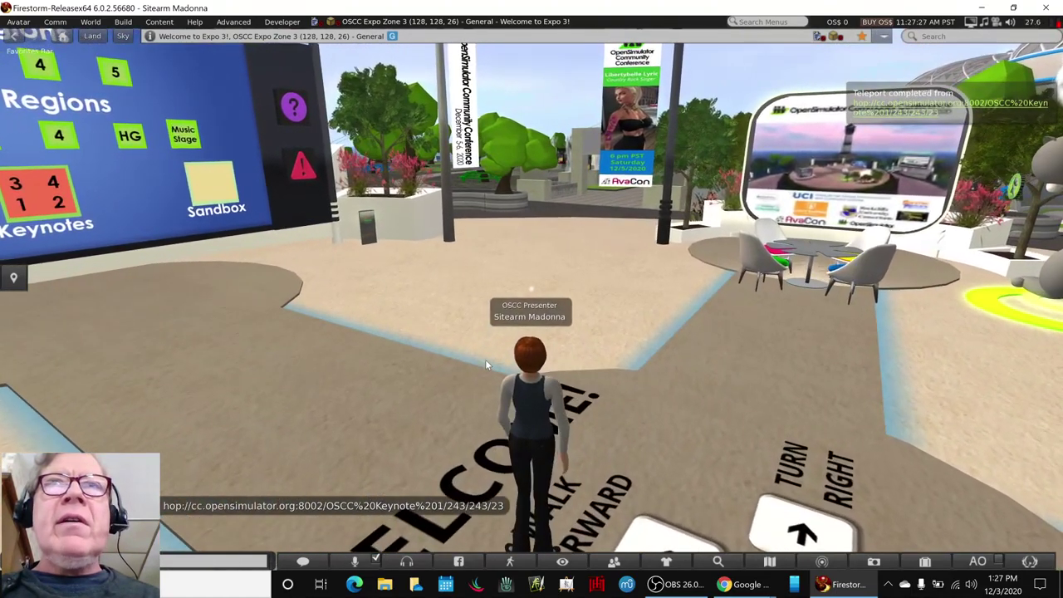
key(Left)
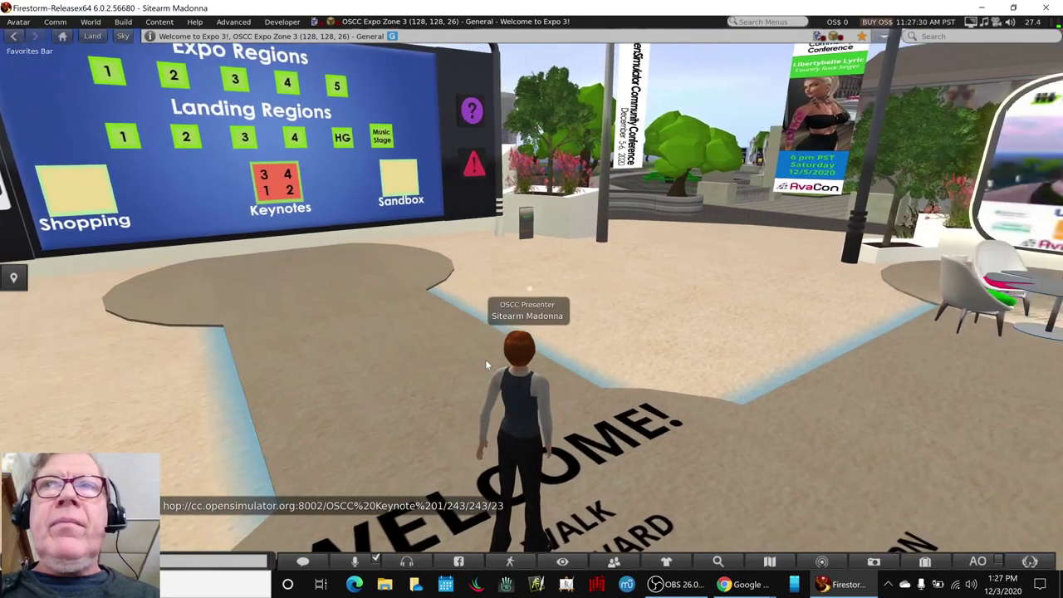
key(Right)
key(Right)
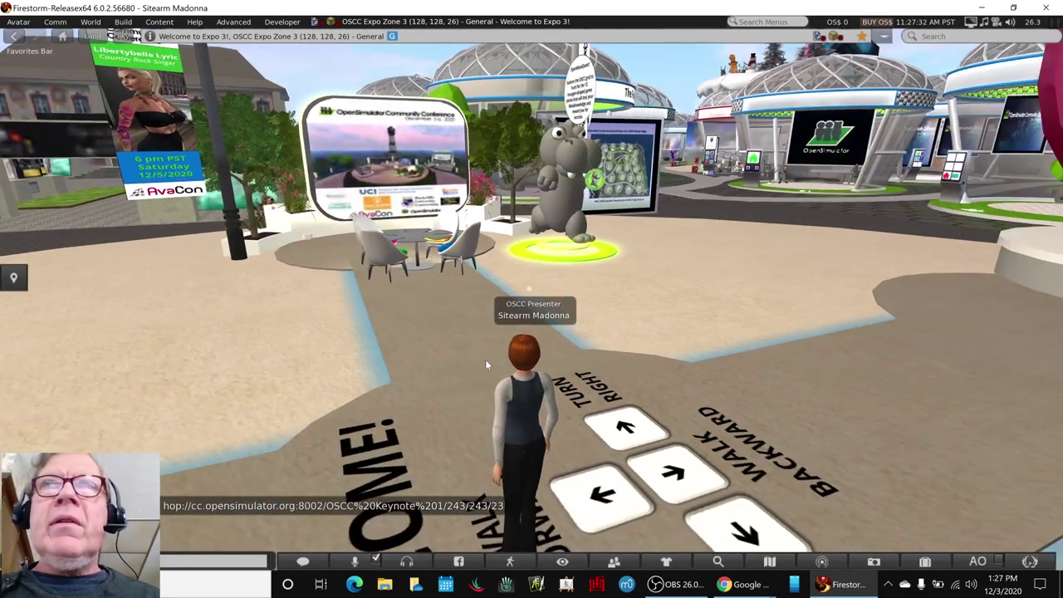
- Walk past the poster map into the OSCC Poster Expo and stop on the path beside booth 23
key(Up)
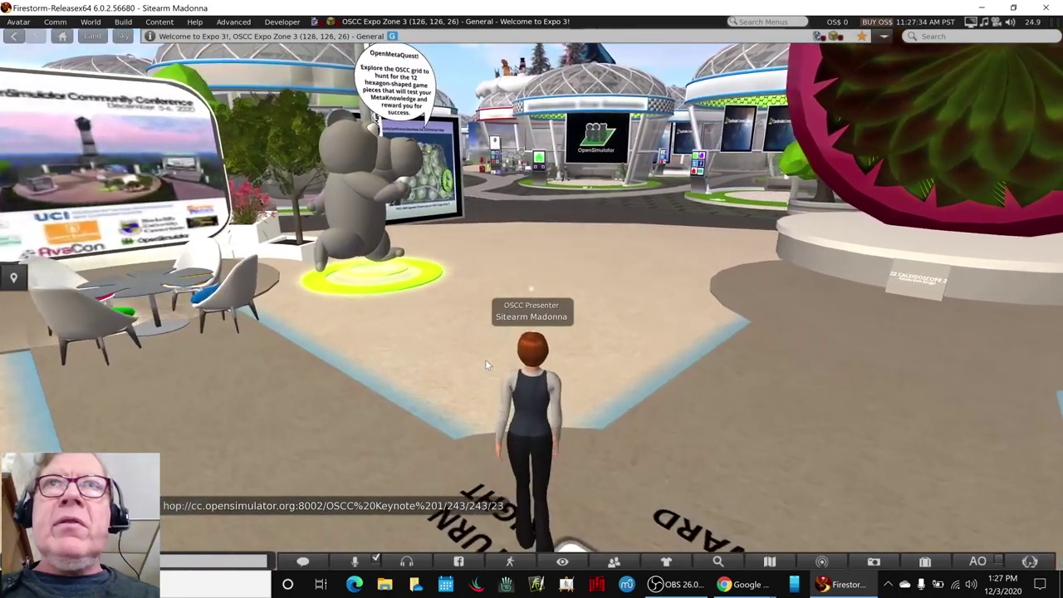
key(Right)
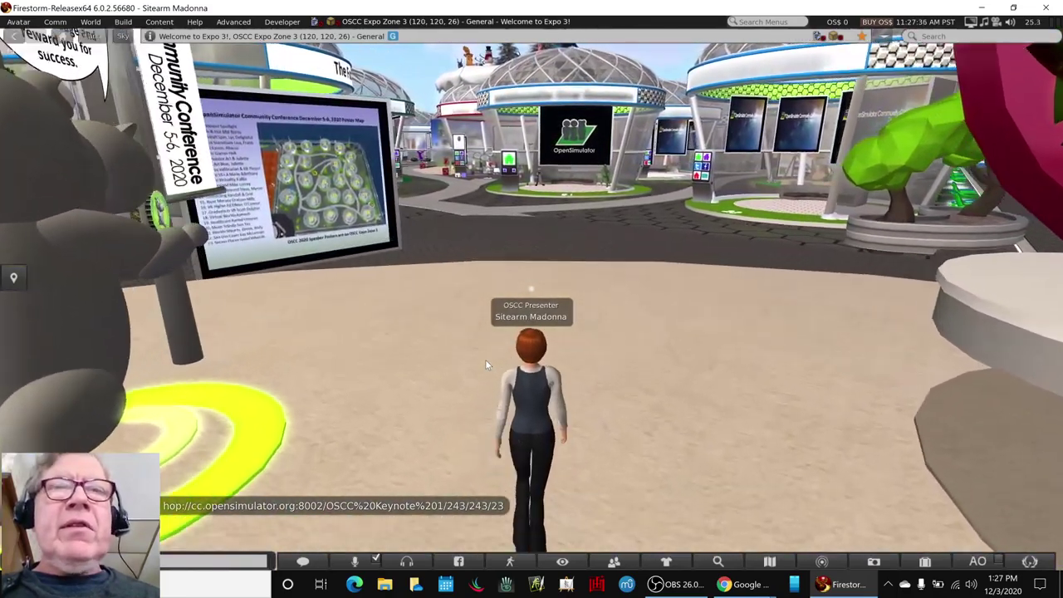
key(Up)
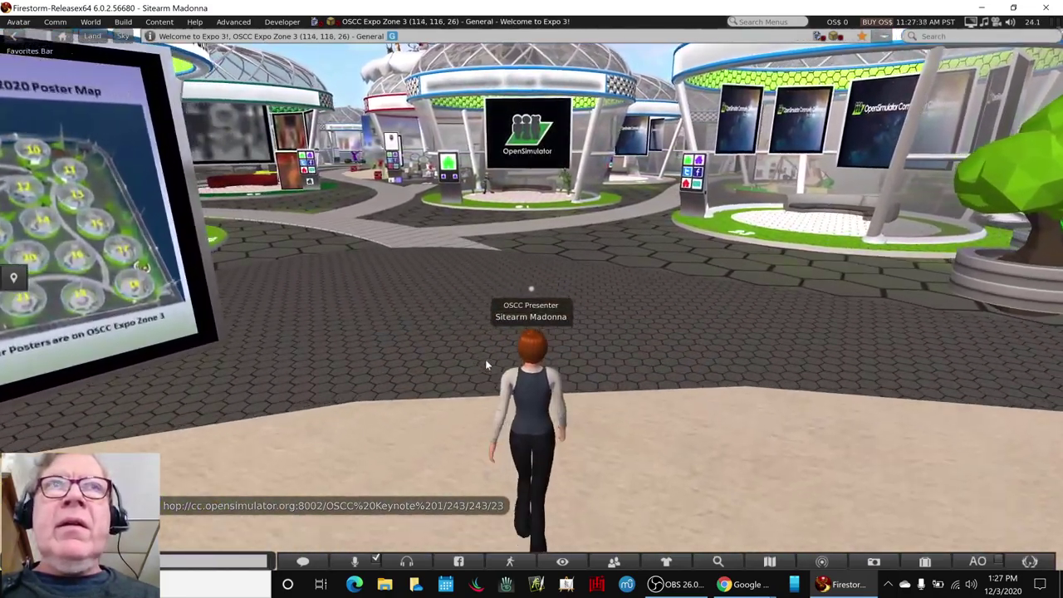
key(Up)
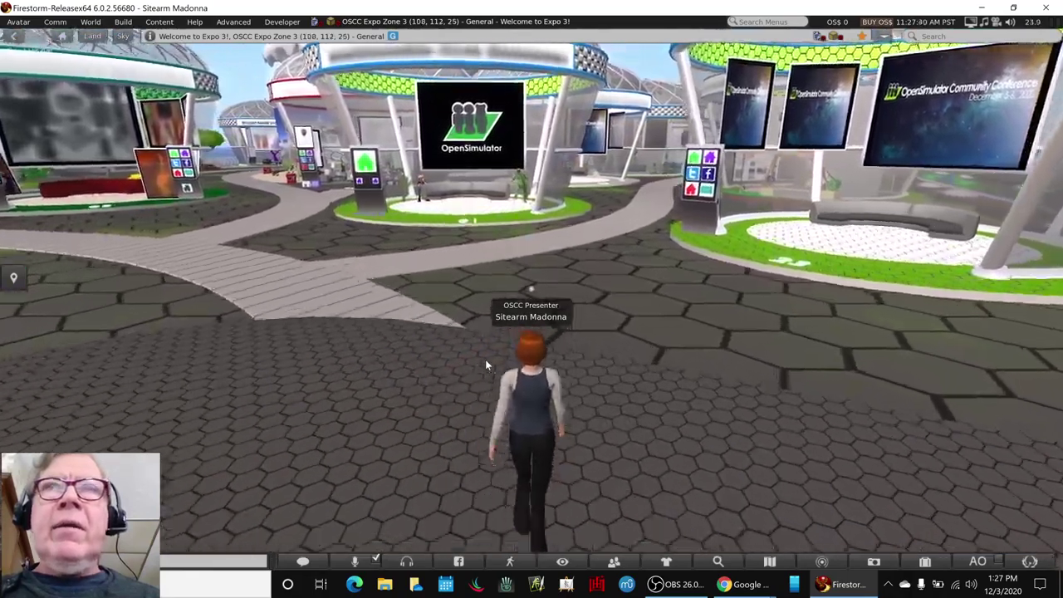
key(Up)
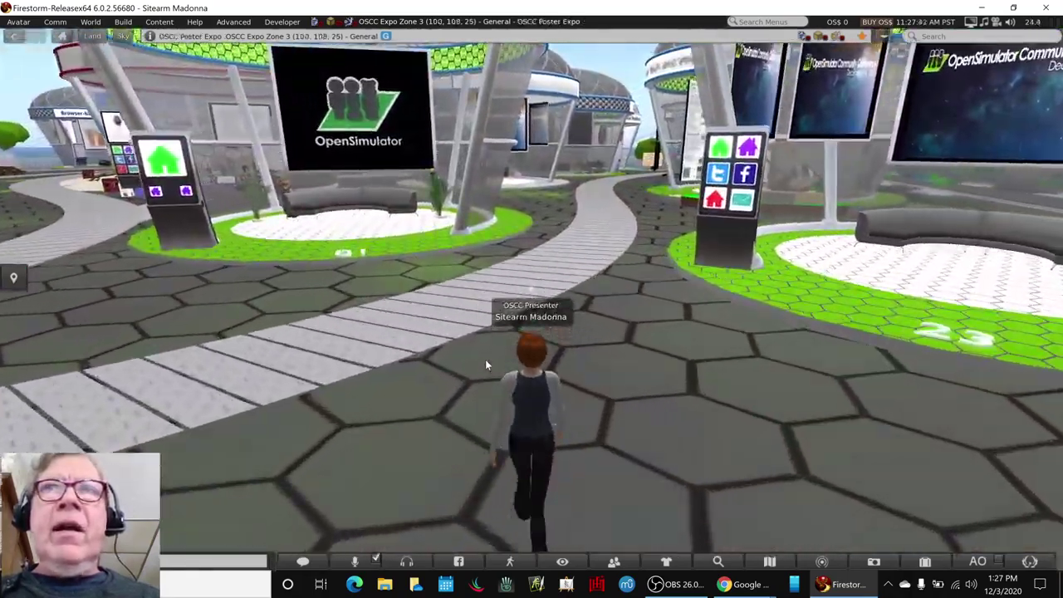
key(Up)
key(Right)
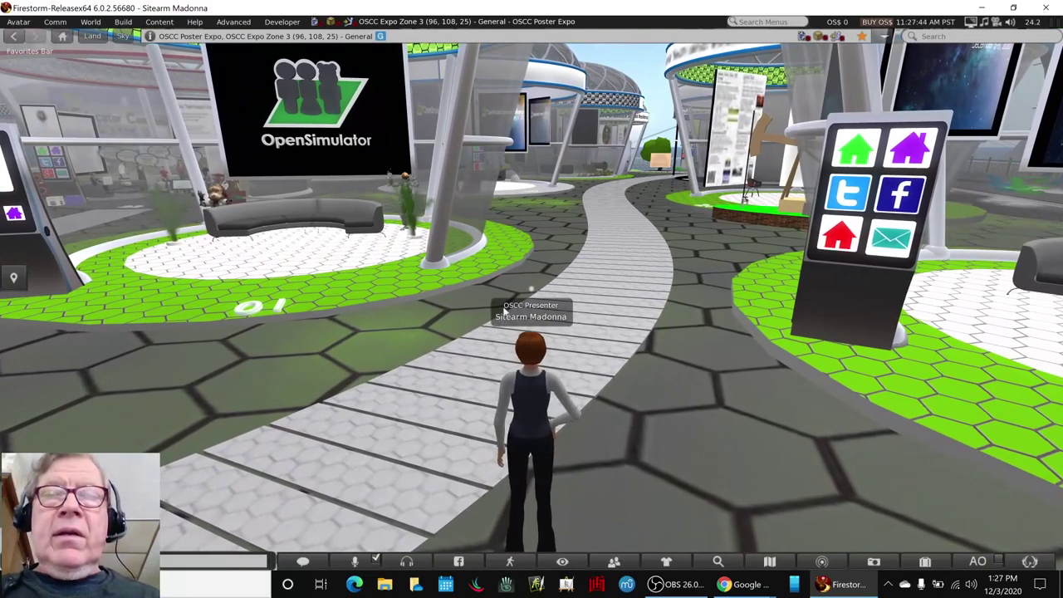
key(Left)
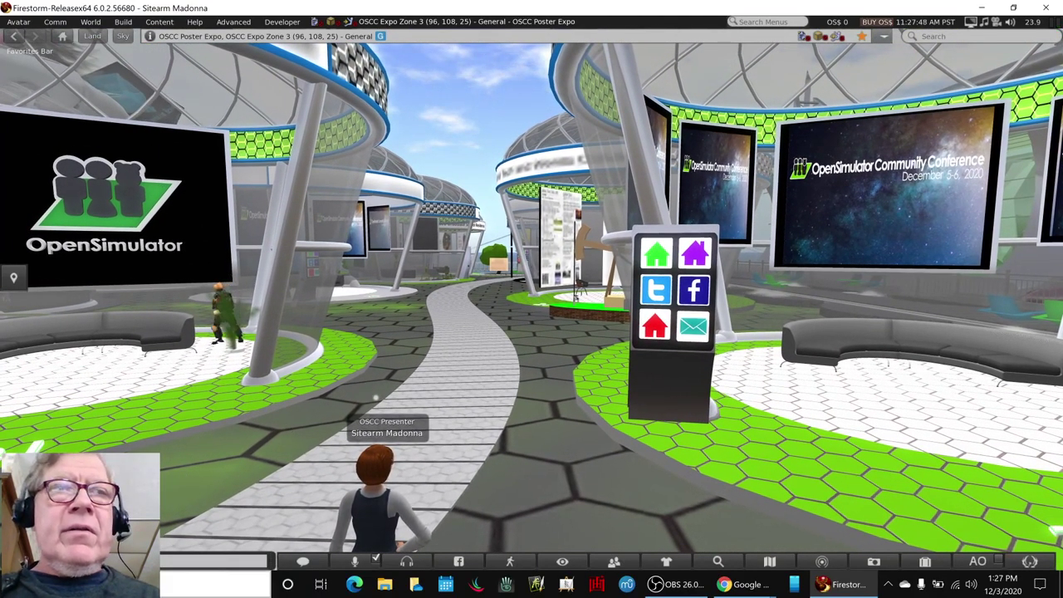
- Check the computer's CPU, memory and GPU load in Task Manager, then close it
right_click(23, 591)
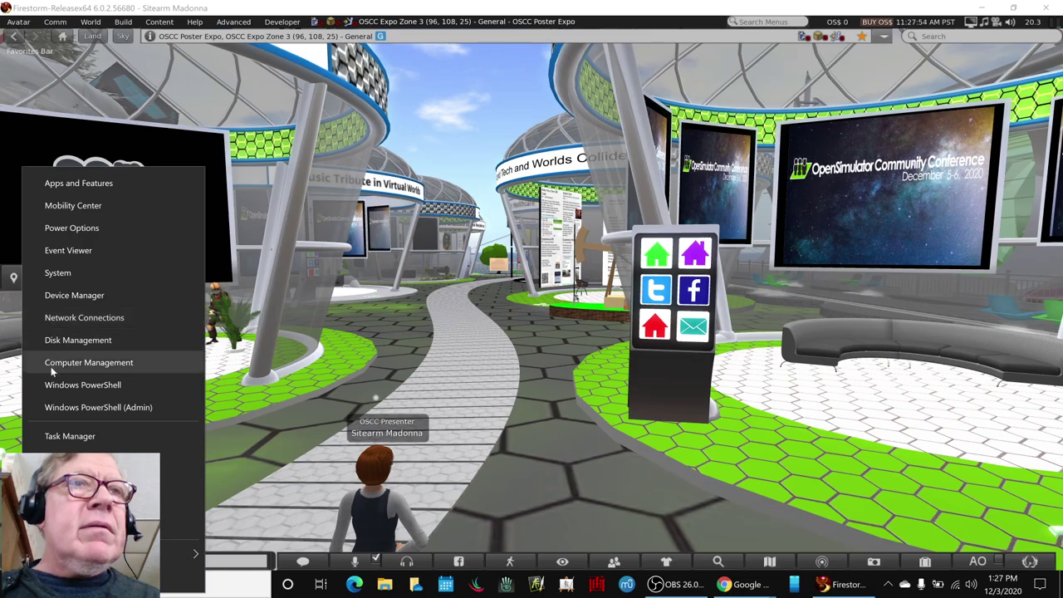
click(48, 435)
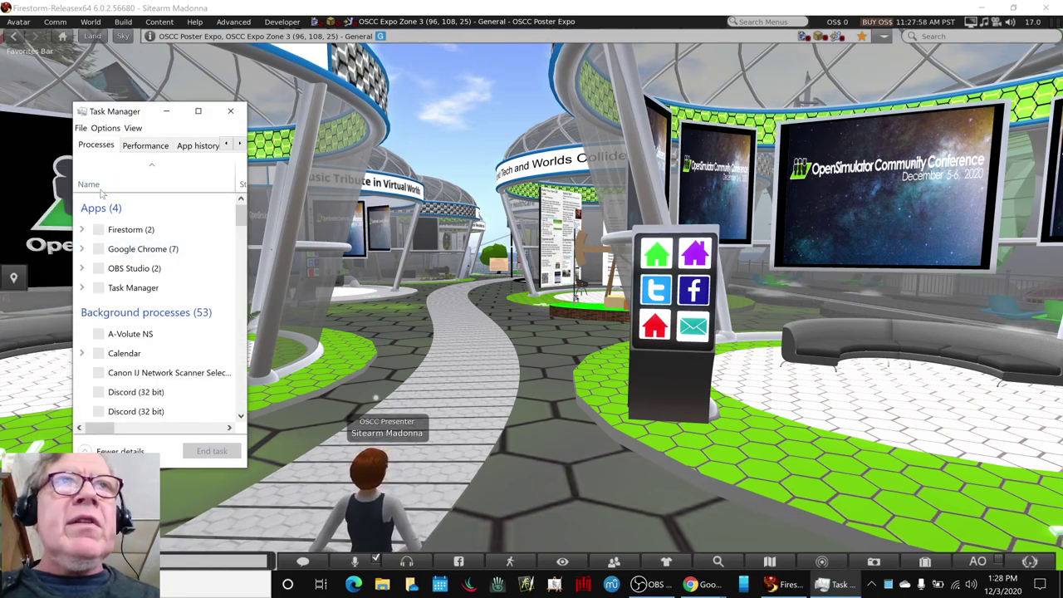
click(133, 146)
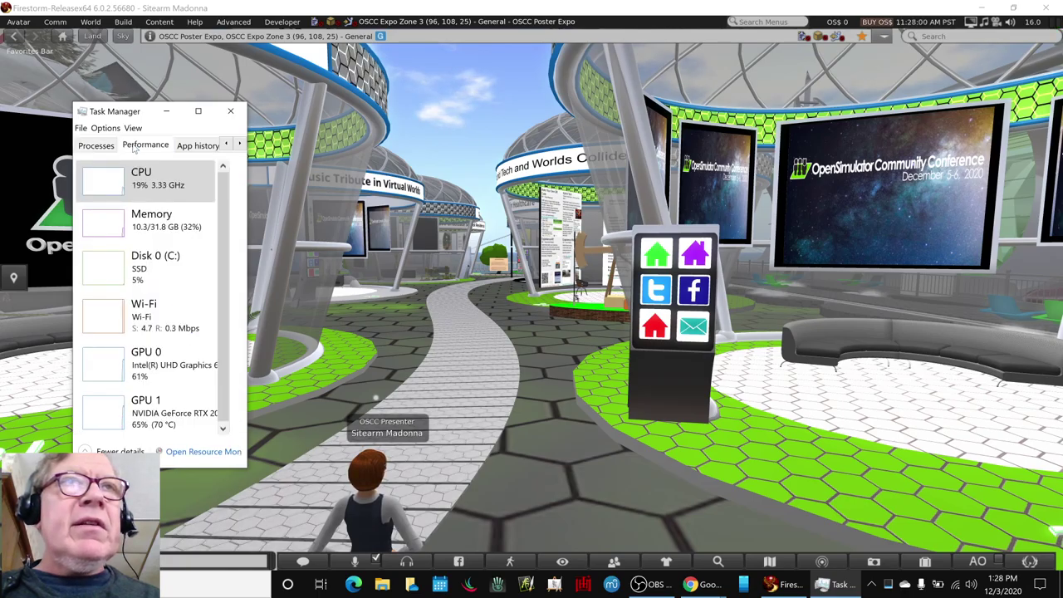
click(231, 114)
- Walk the avatar along the path past the pump jack model and into booth 21, Hybrid Tech and Worlds Collide
key(Up)
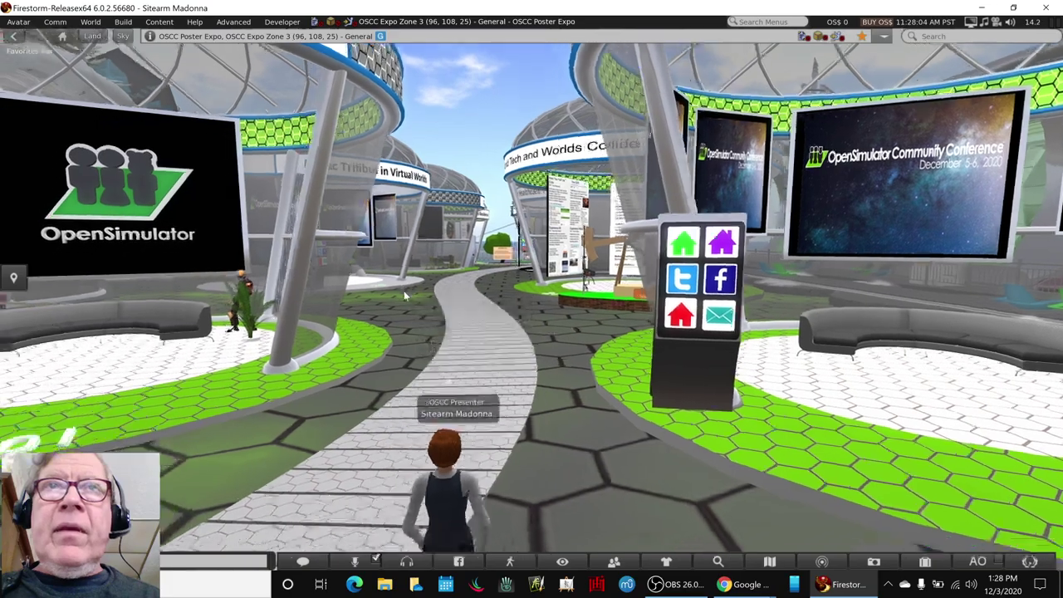
key(Up)
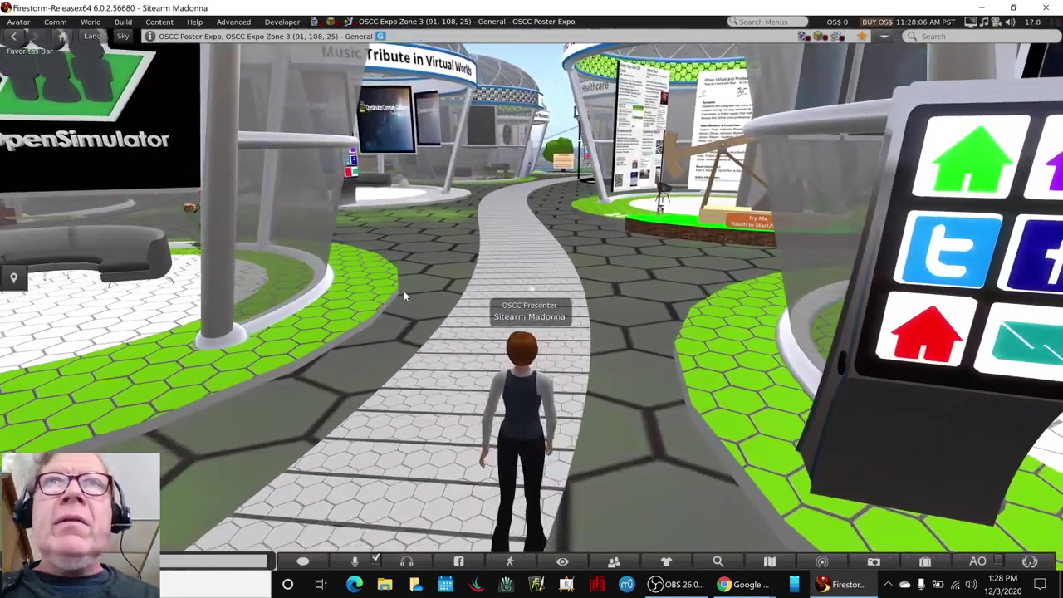
key(Up)
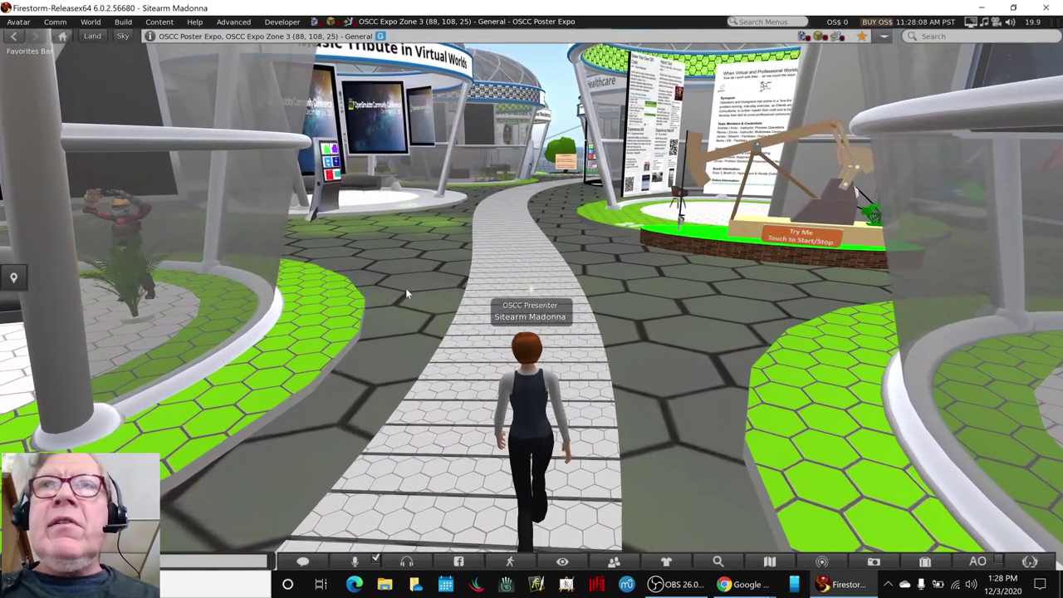
key(Up)
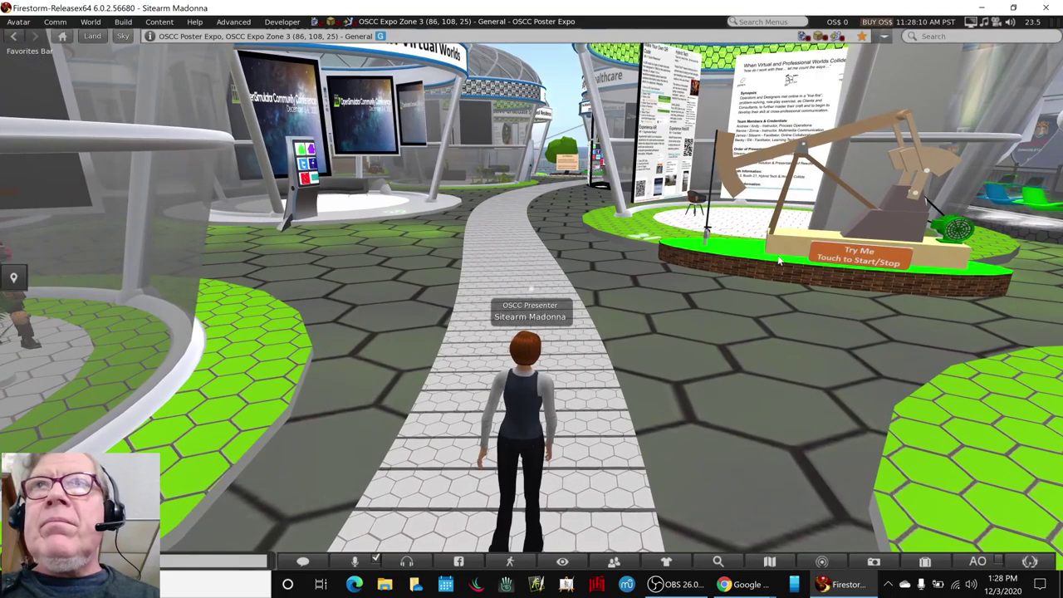
key(Up)
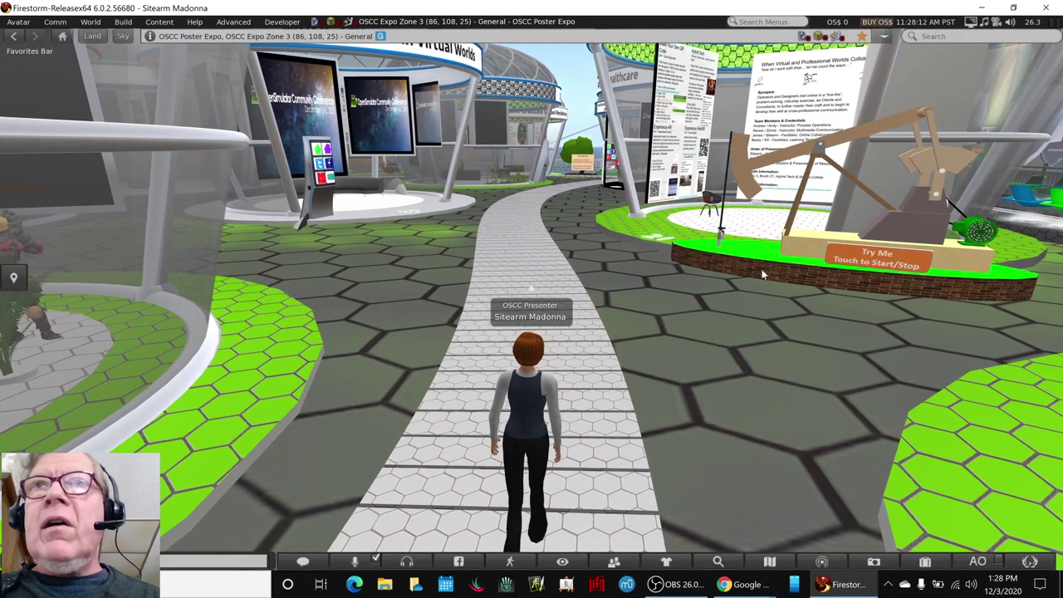
key(Up)
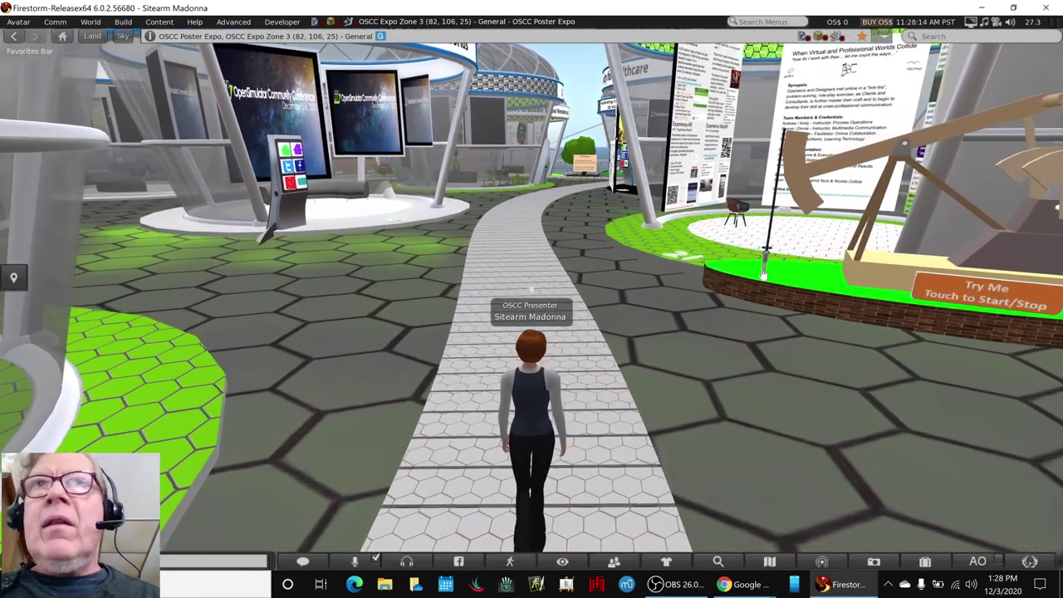
key(Up)
key(Right)
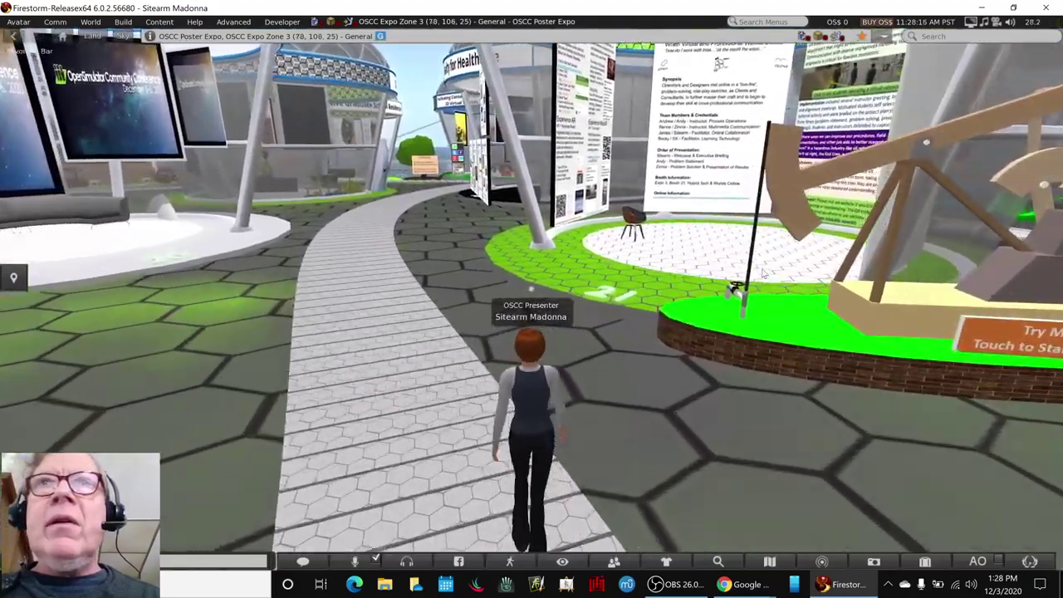
key(Up)
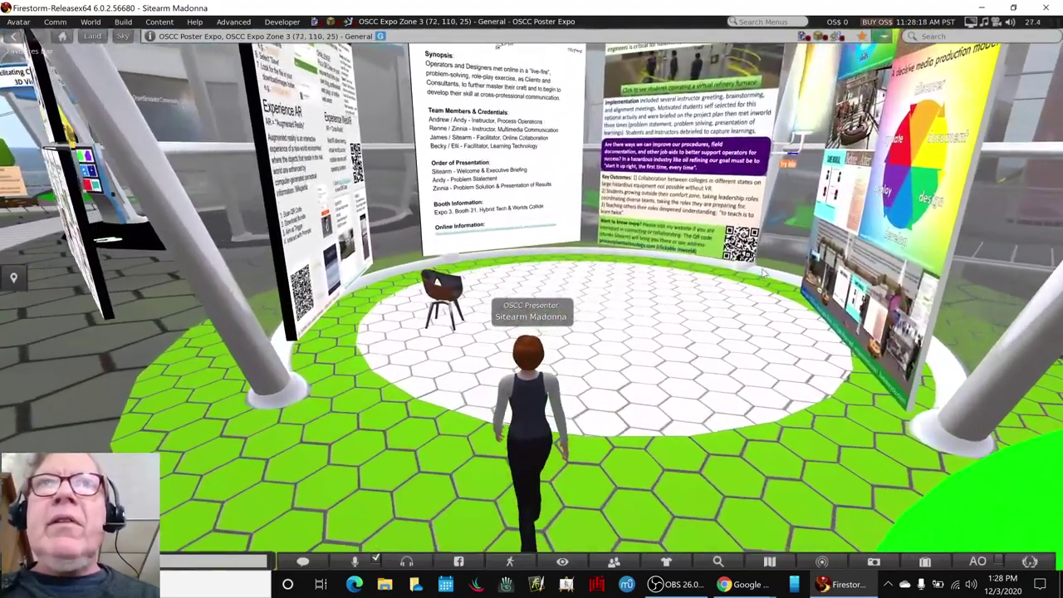
key(Up)
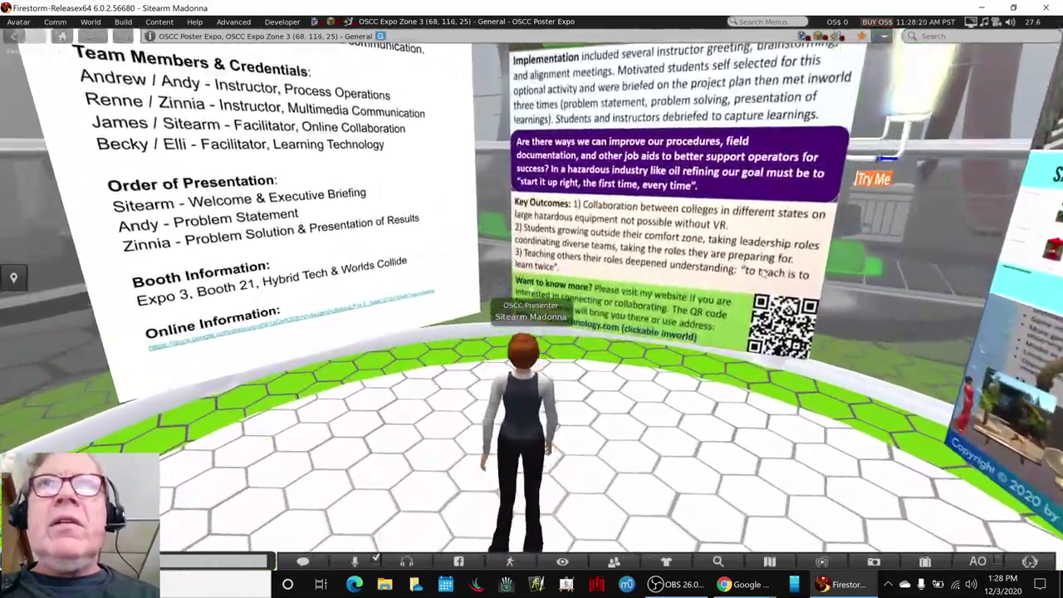
- Examine the "When Virtual and Professional Worlds Collide" poster and the neighbouring posters inside booth 21
alt+drag(562, 177, 534, 301)
alt+click(324, 297)
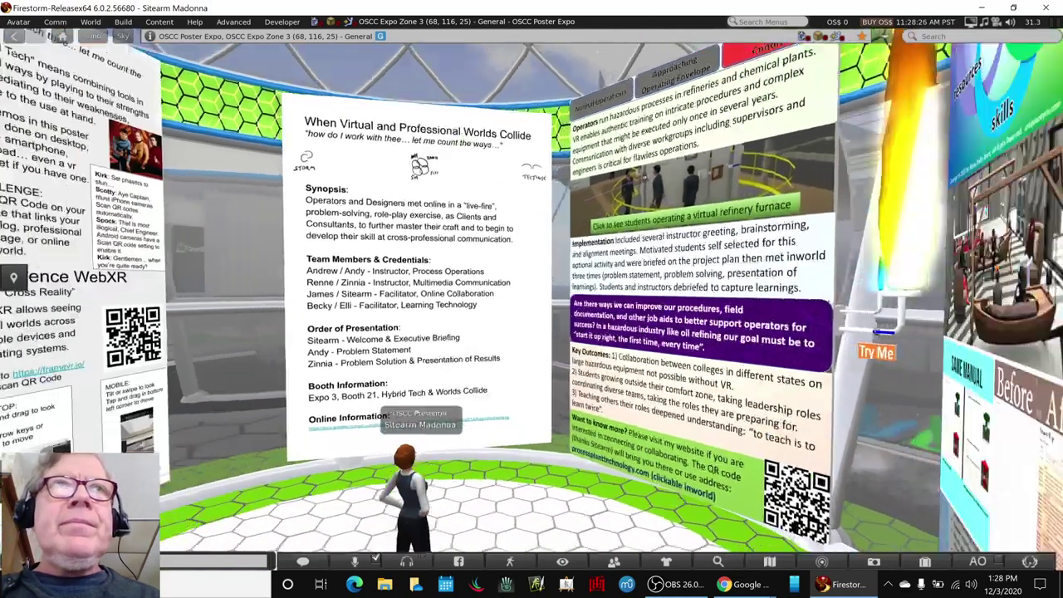
alt+click(712, 317)
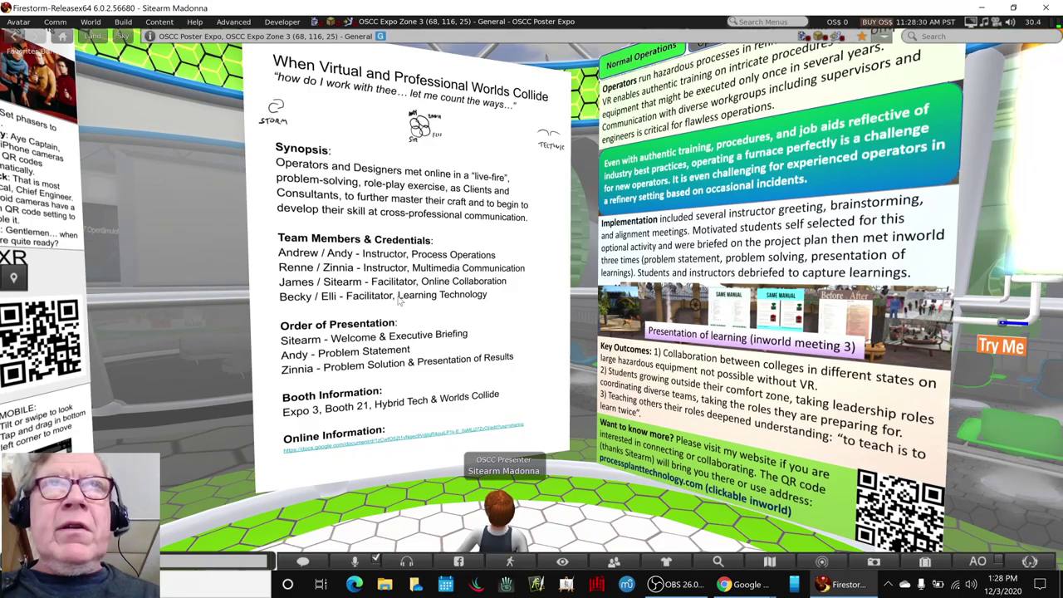
key(Left)
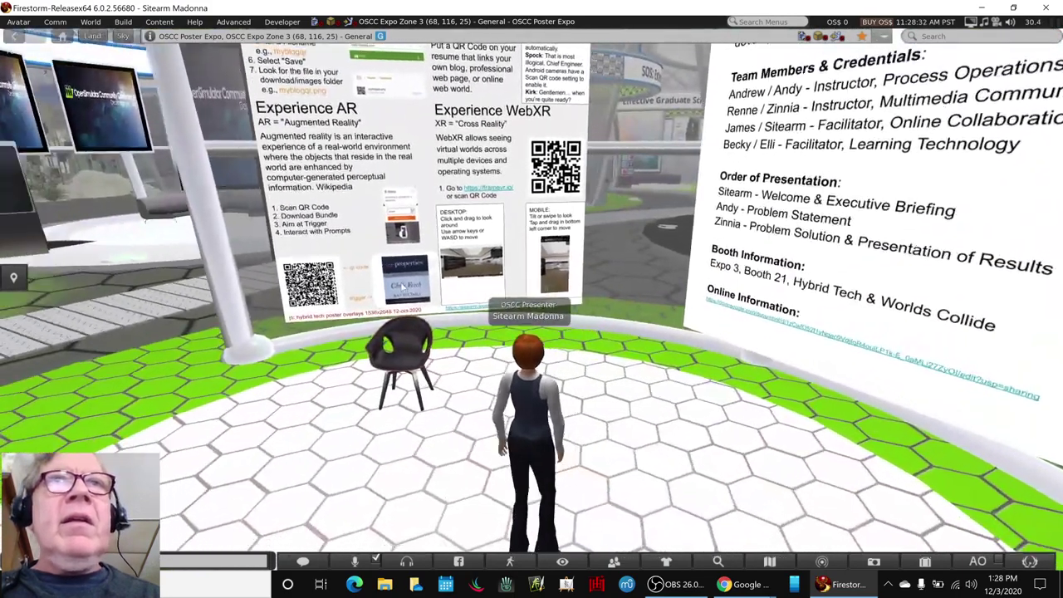
alt+click(334, 203)
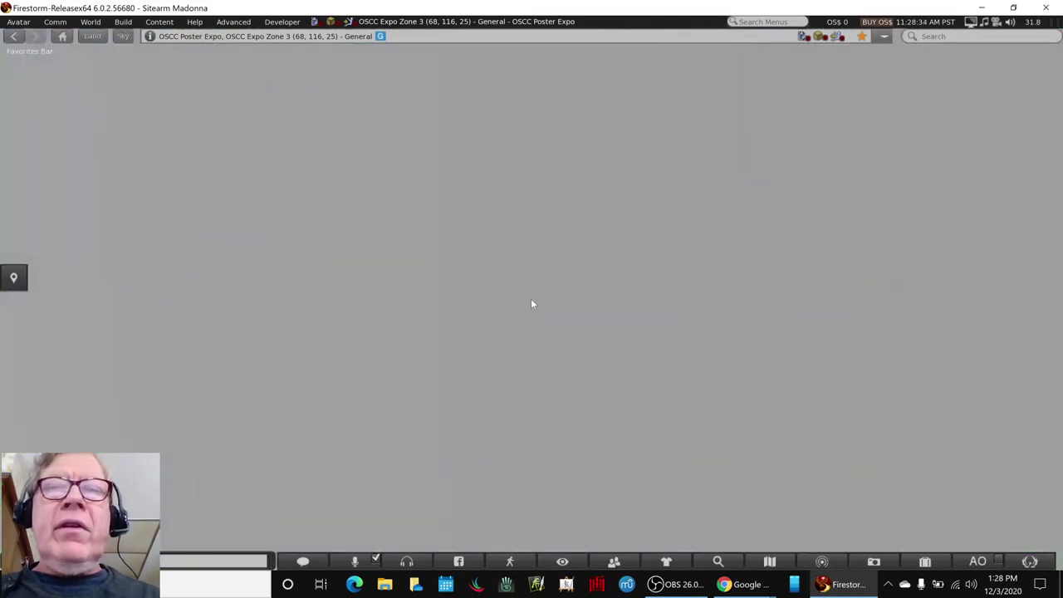
- Leave booth 21 and walk past its outer row of QR code and AR posters toward booth 19
key(Left)
key(Up)
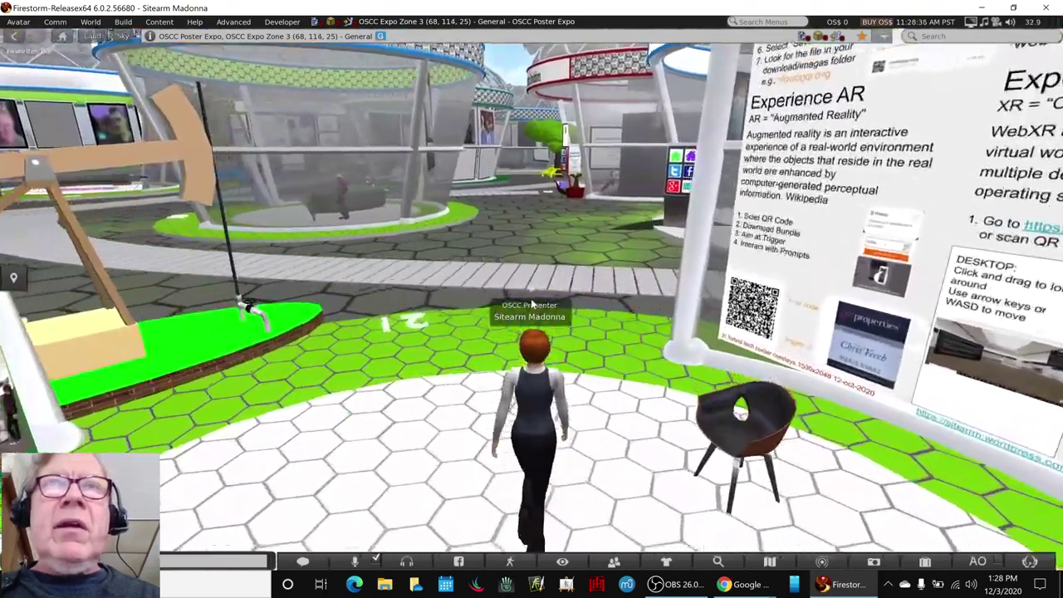
key(Up)
key(Right)
key(Up)
key(Right)
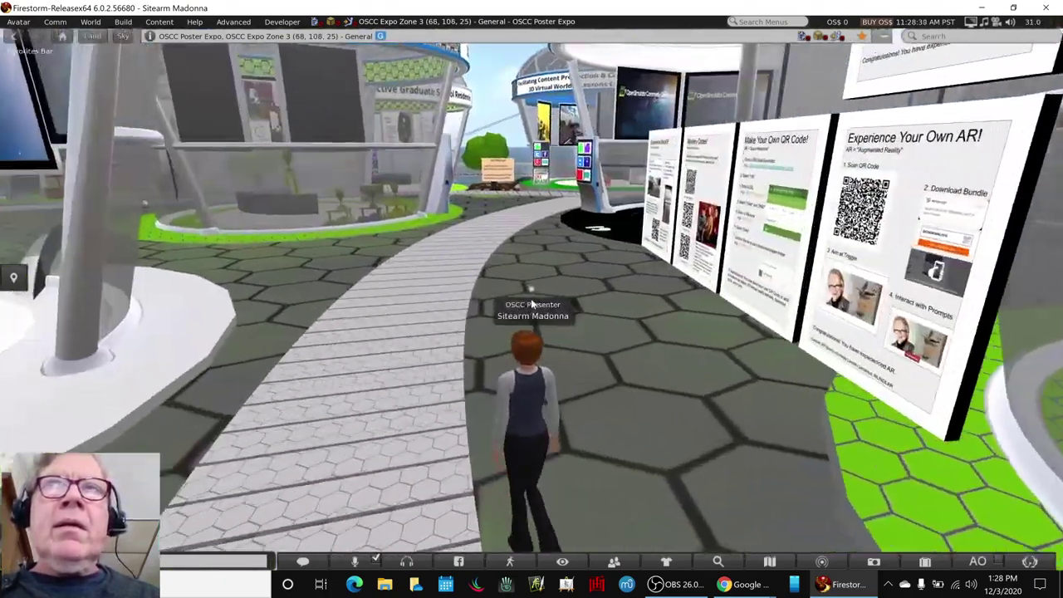
key(Up)
key(Left)
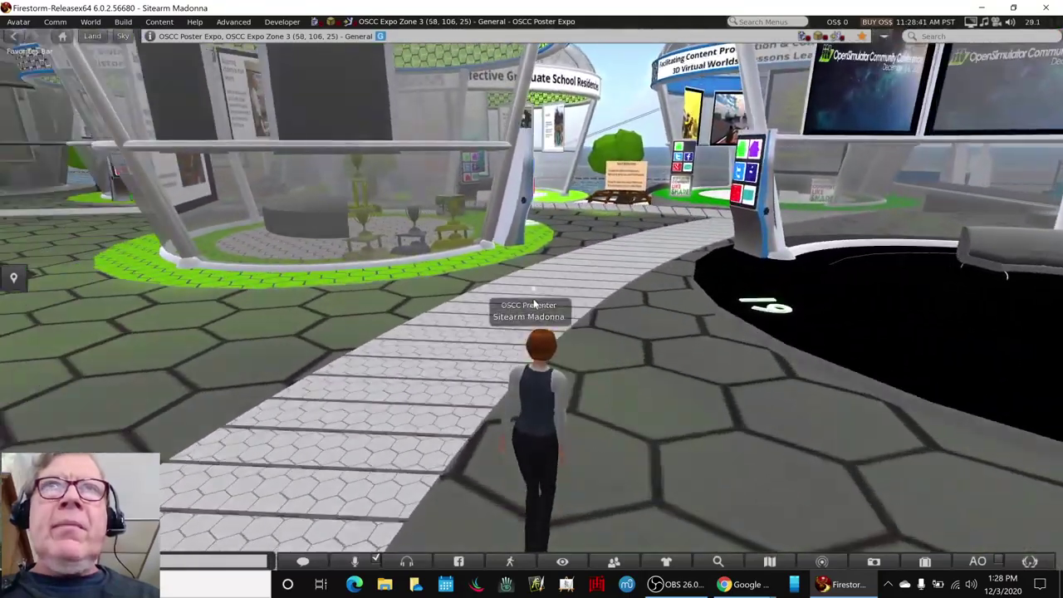
- Turn back along the path and examine booth 20, Music Tribute in Virtual Worlds, across from booth 21
key(Right)
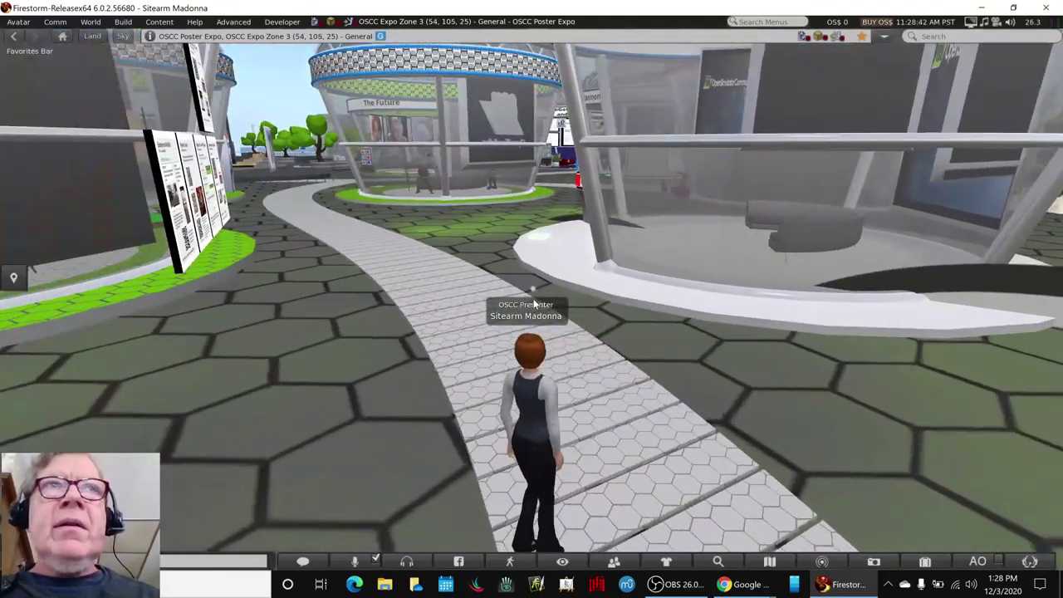
key(Up)
key(Up)
key(Left)
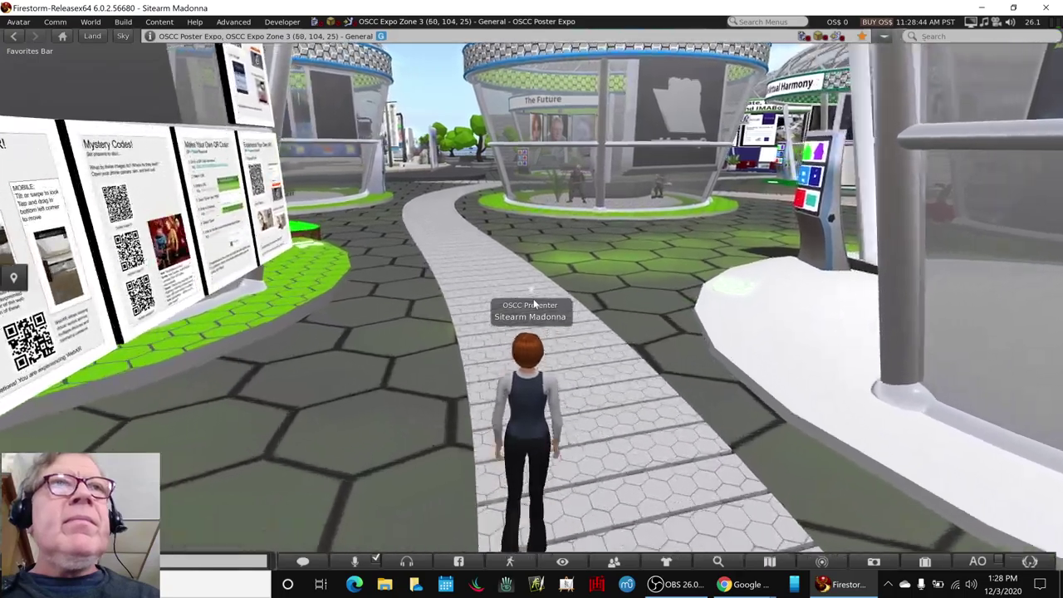
key(Right)
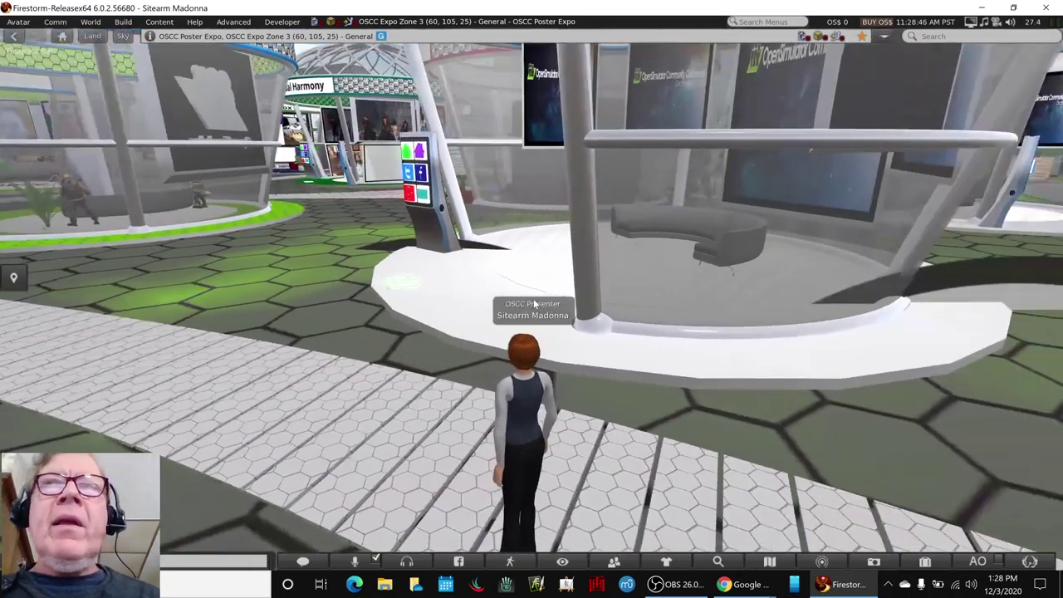
alt+drag(562, 277, 693, 307)
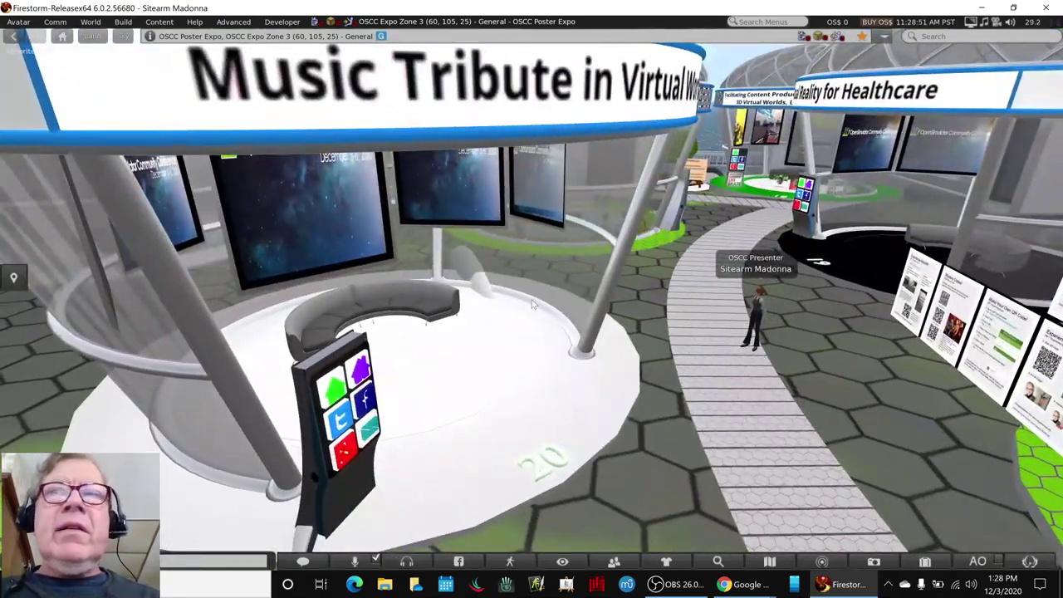
- Walk back along booth 21's outside posters, viewing the Mystery Codes, Make Your Own QR Code and Experience Your Own AR panels
key(Right)
key(Up)
key(Right)
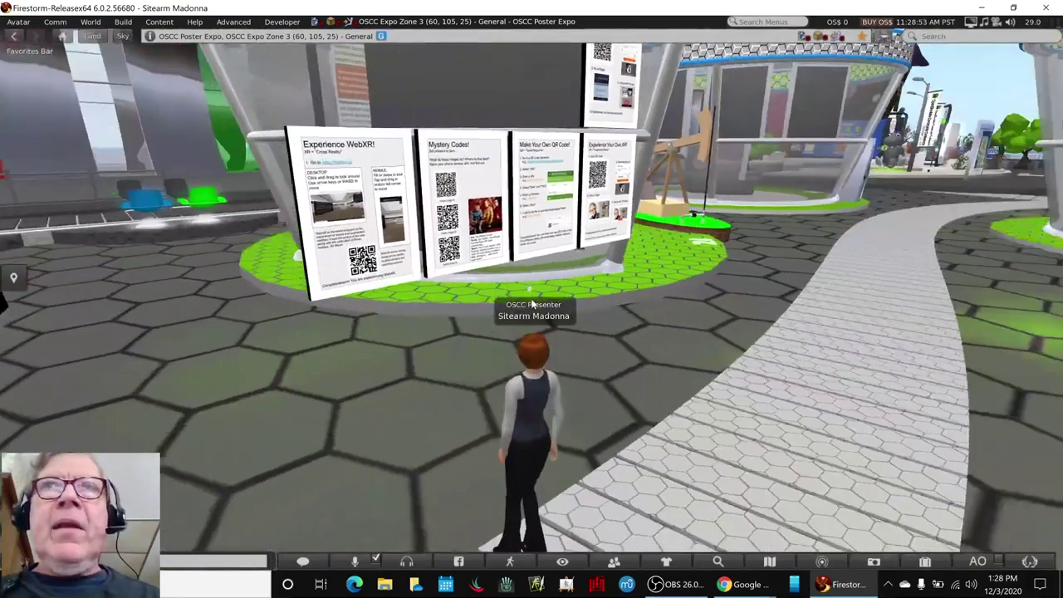
key(Up)
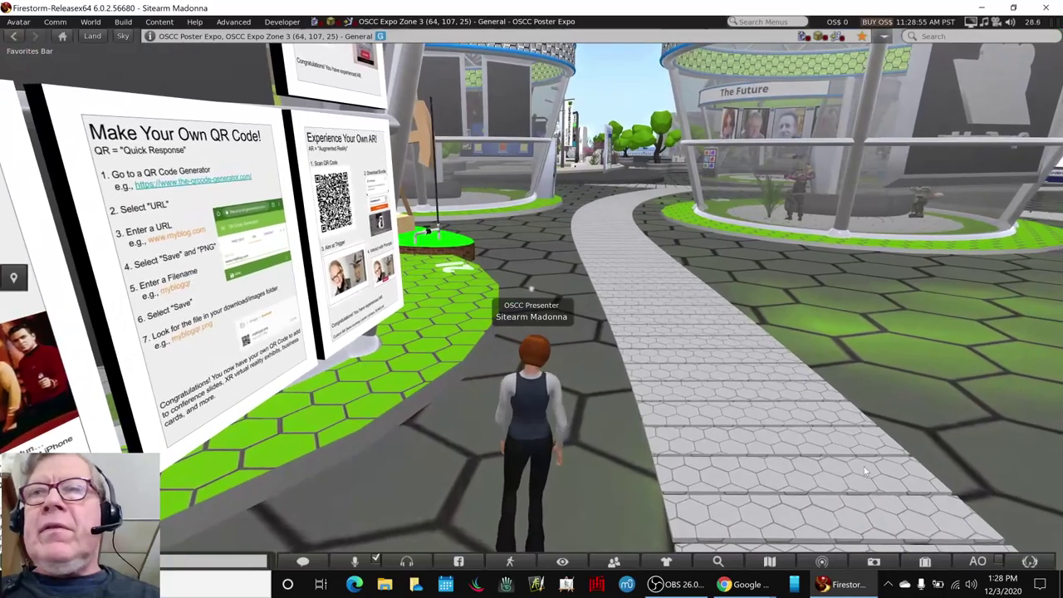
key(Right)
key(Up)
key(Up)
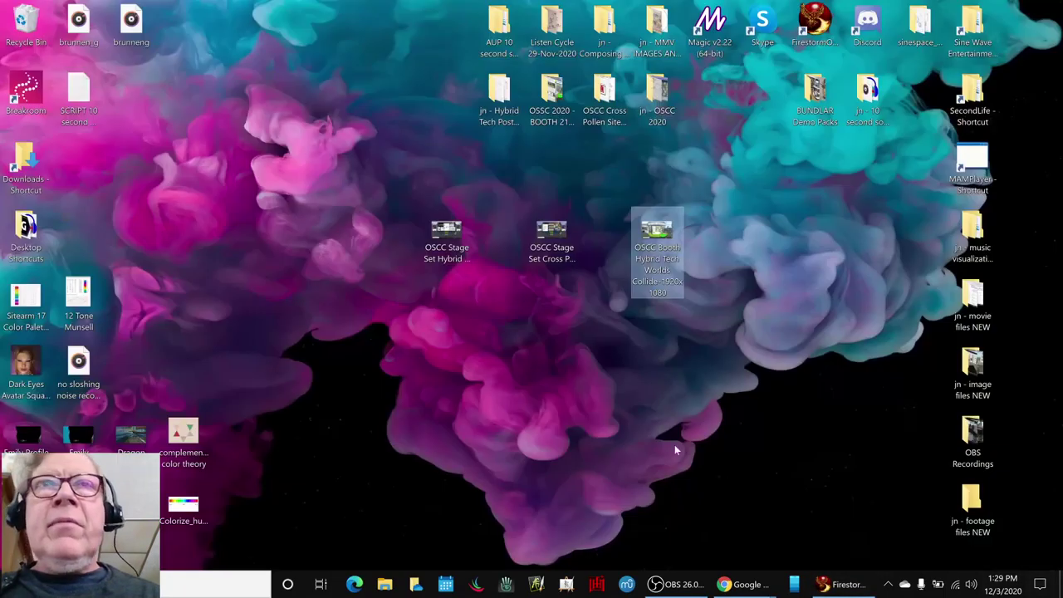
- View the desktop screenshots of the Hybrid Tech stage set, Cross Pollen stage set and Hybrid Tech Worlds Collide booth, closing each one
click(482, 373)
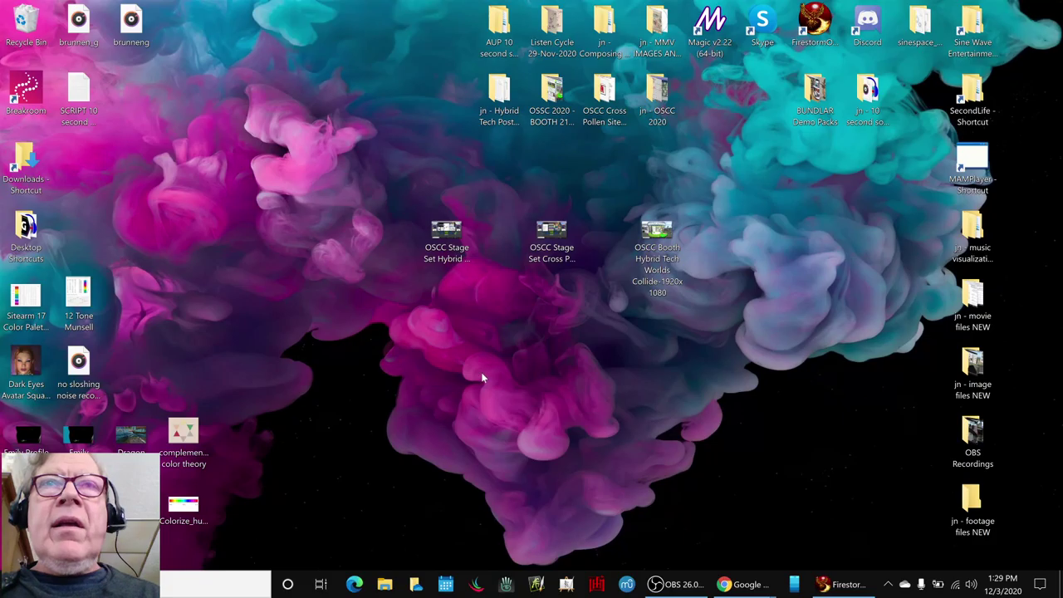
double_click(452, 235)
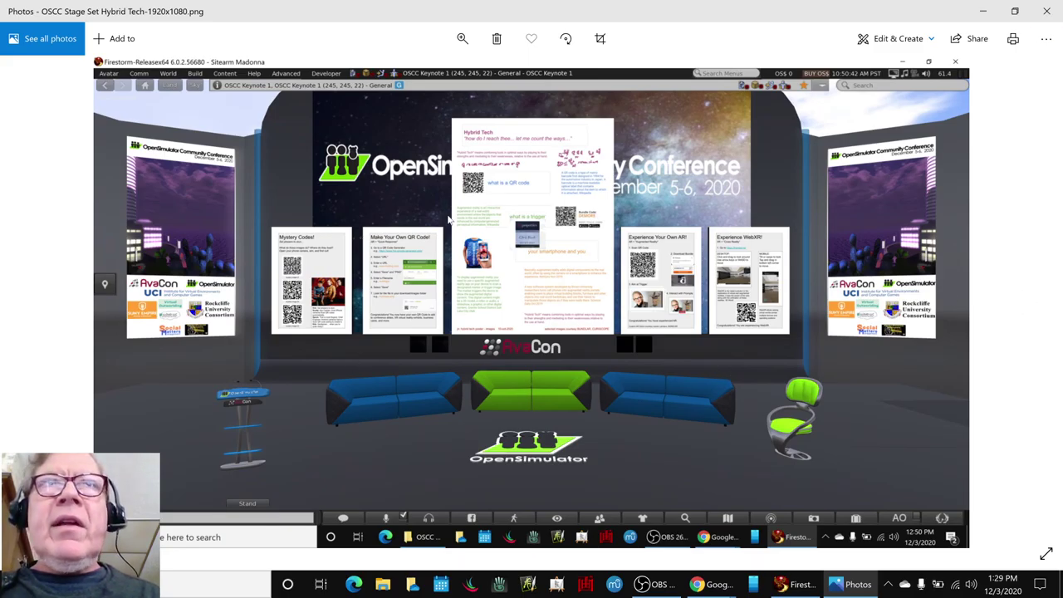
click(1046, 11)
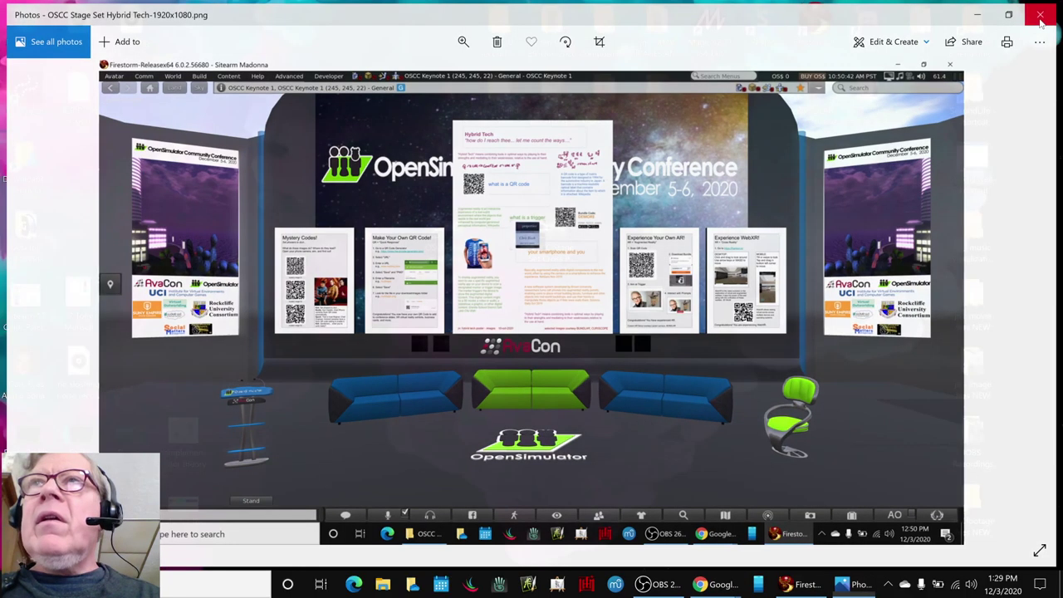
double_click(554, 234)
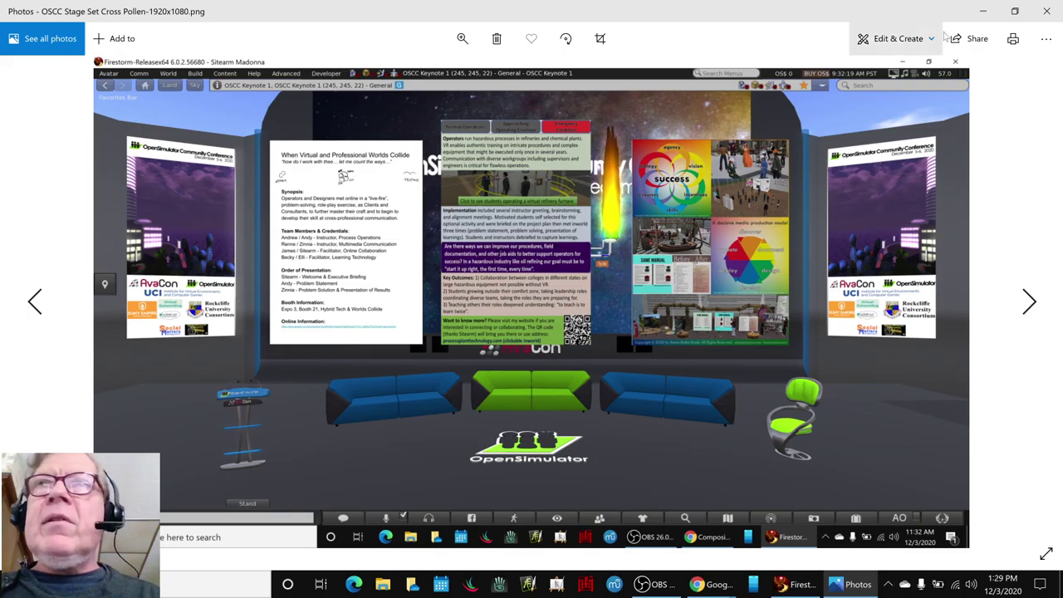
click(1046, 11)
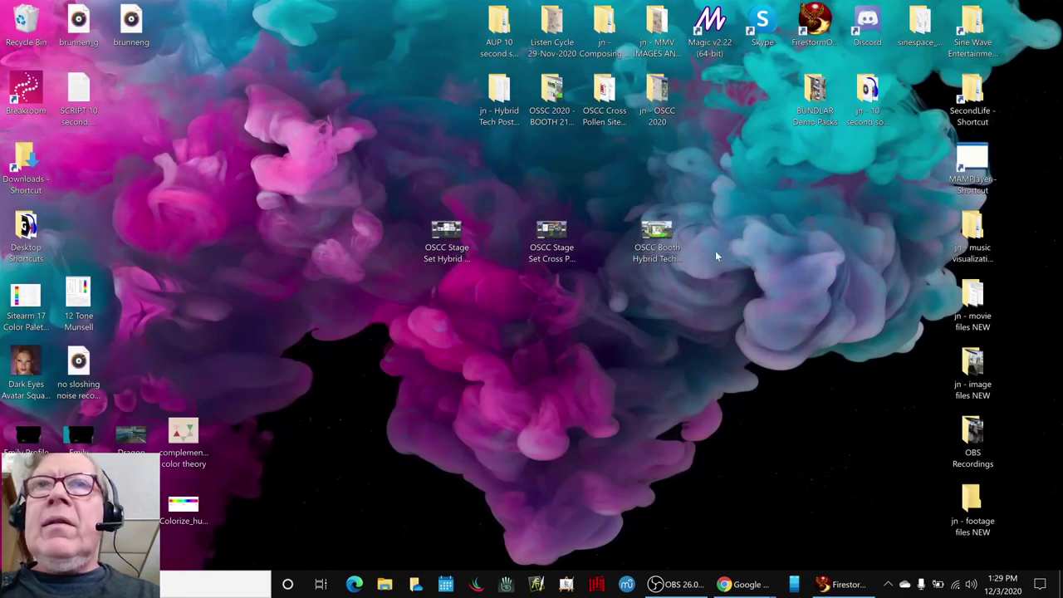
double_click(655, 245)
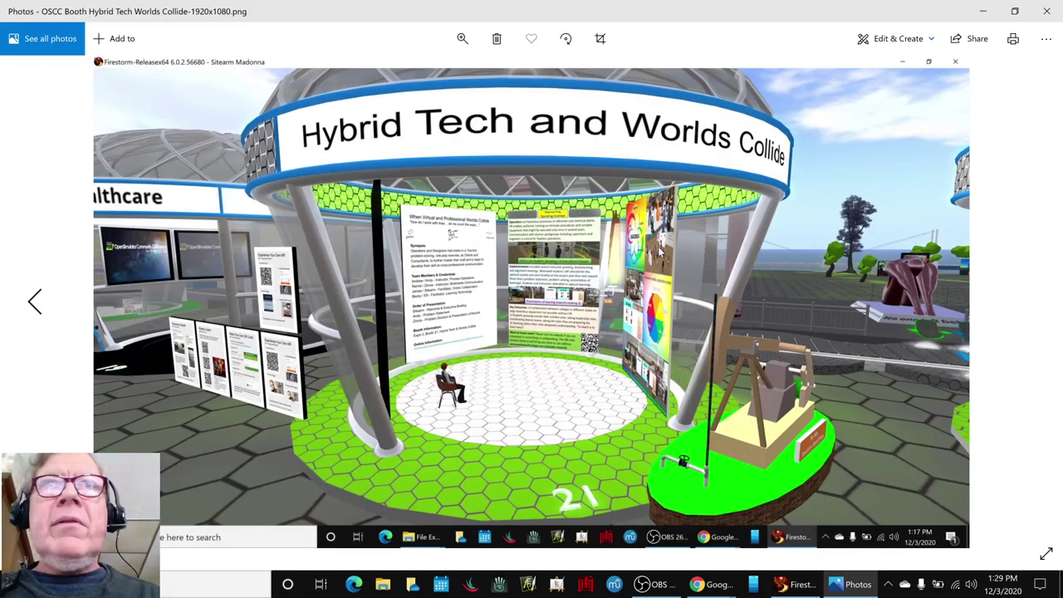
click(1048, 11)
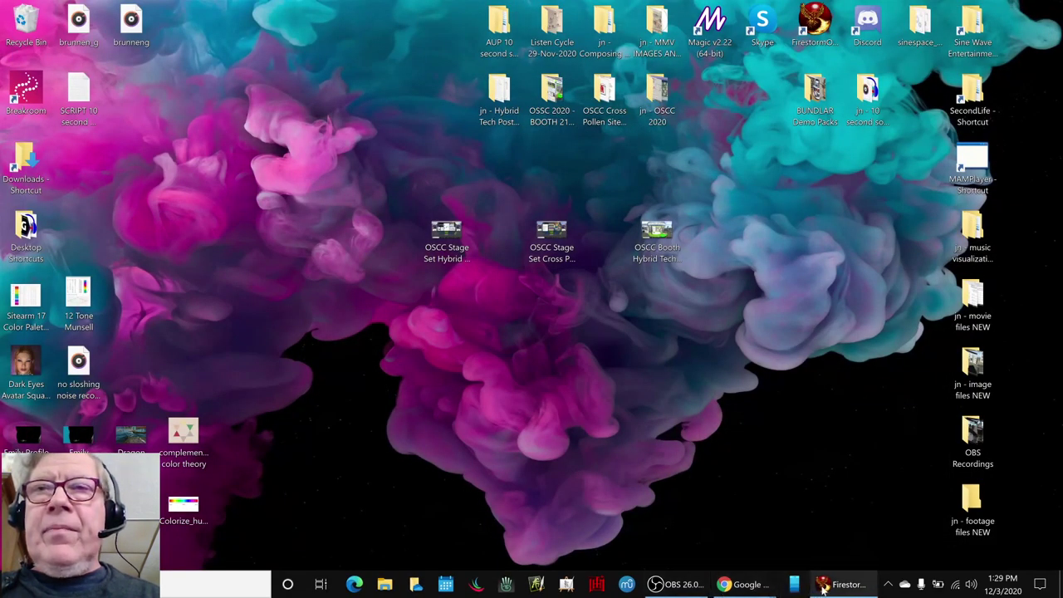
- In the spreadsheet, enter "Ideas Next Time:" in B34 and an indented "have dress rehearsal, identify updates to stage and booth sets and scripts" in B35
mouse_move(743, 584)
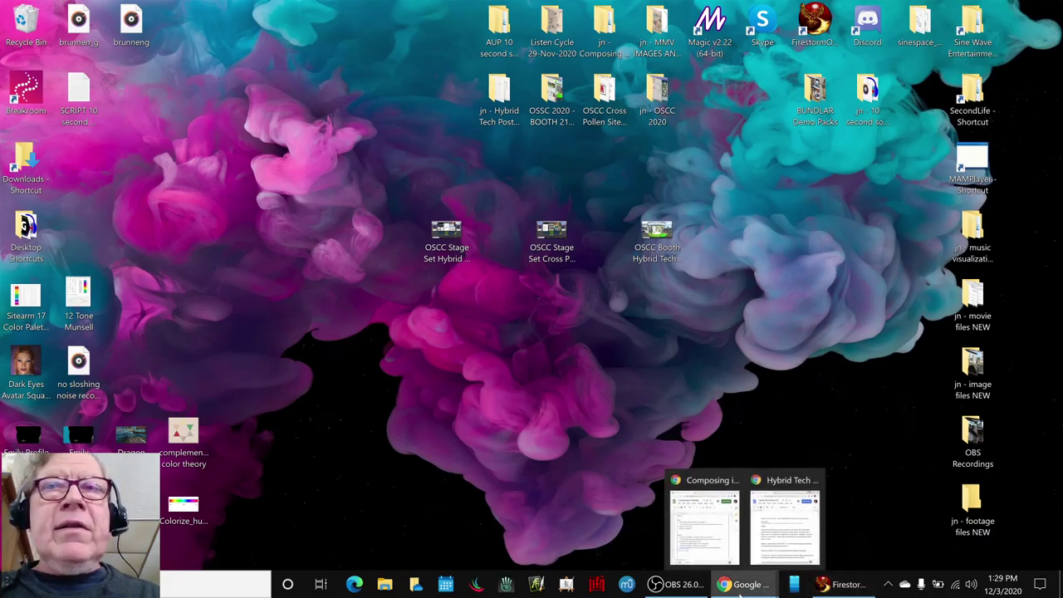
click(696, 552)
scroll(183, 432, down, 3)
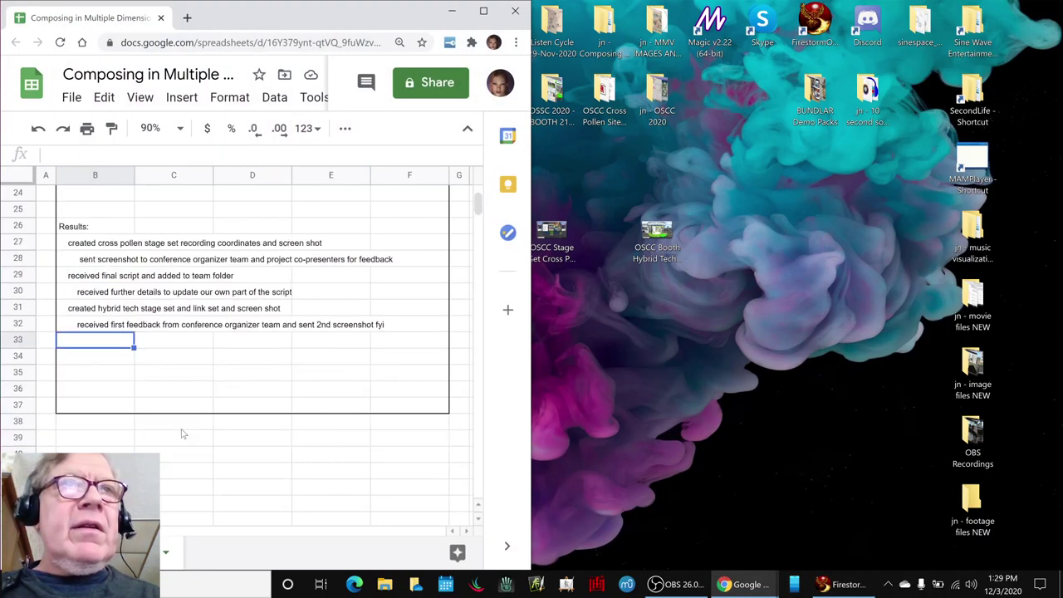
click(81, 363)
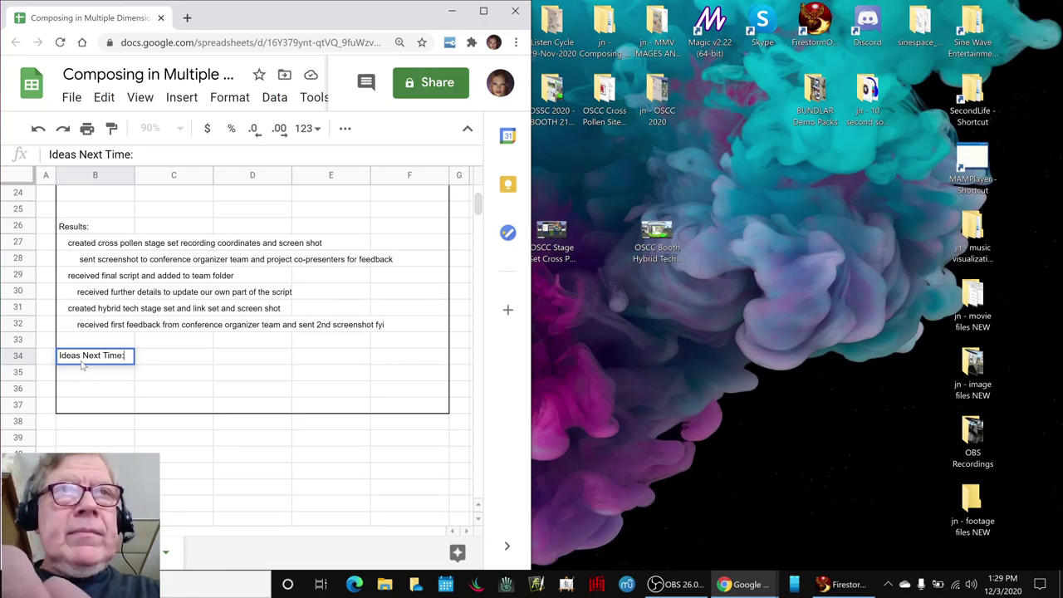
key(Return)
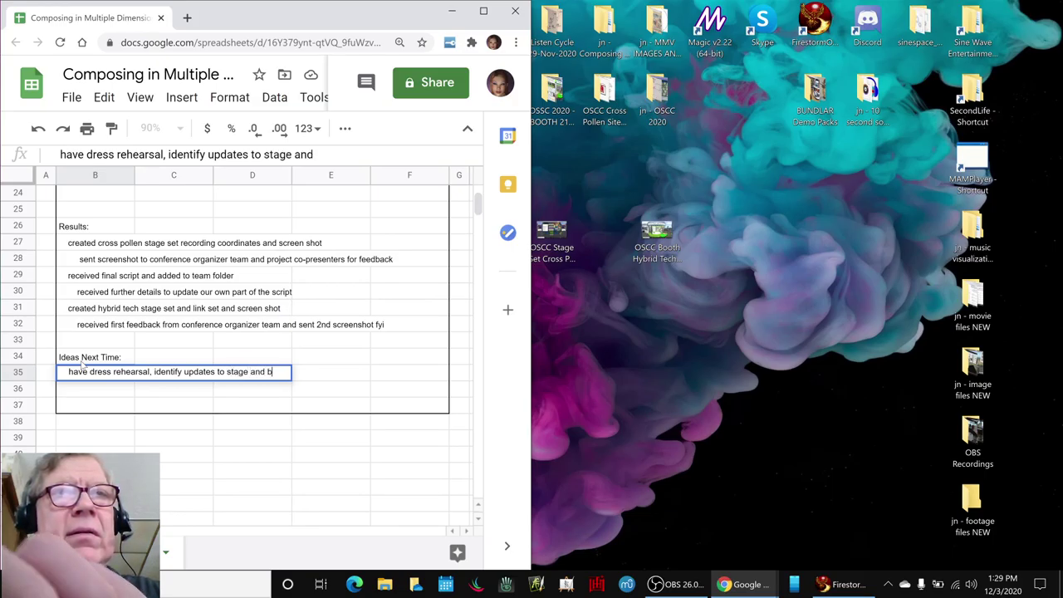
text(ooth sets and sc)
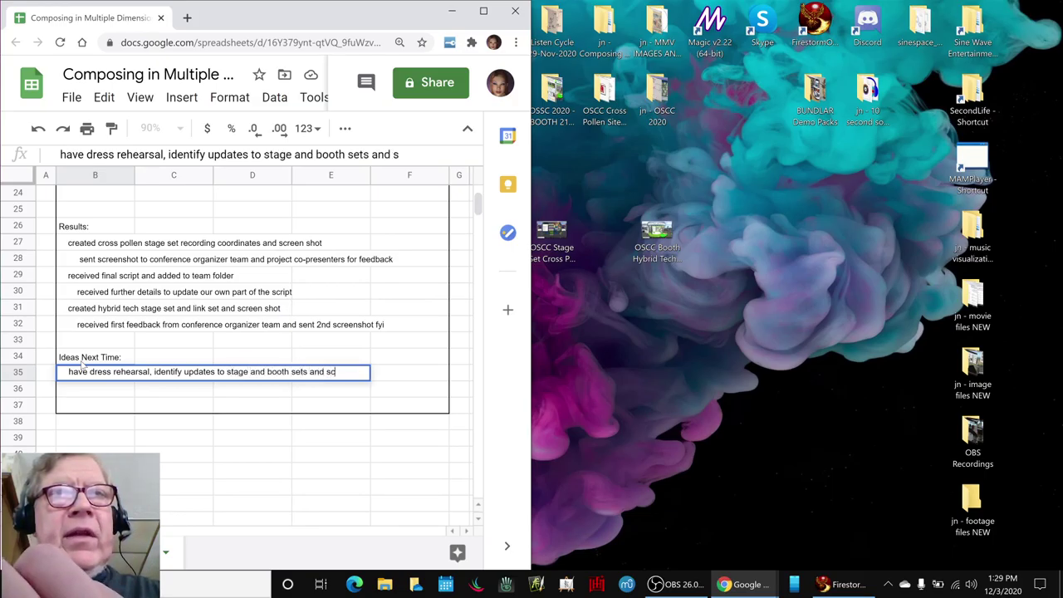
text(ripts)
key(Return)
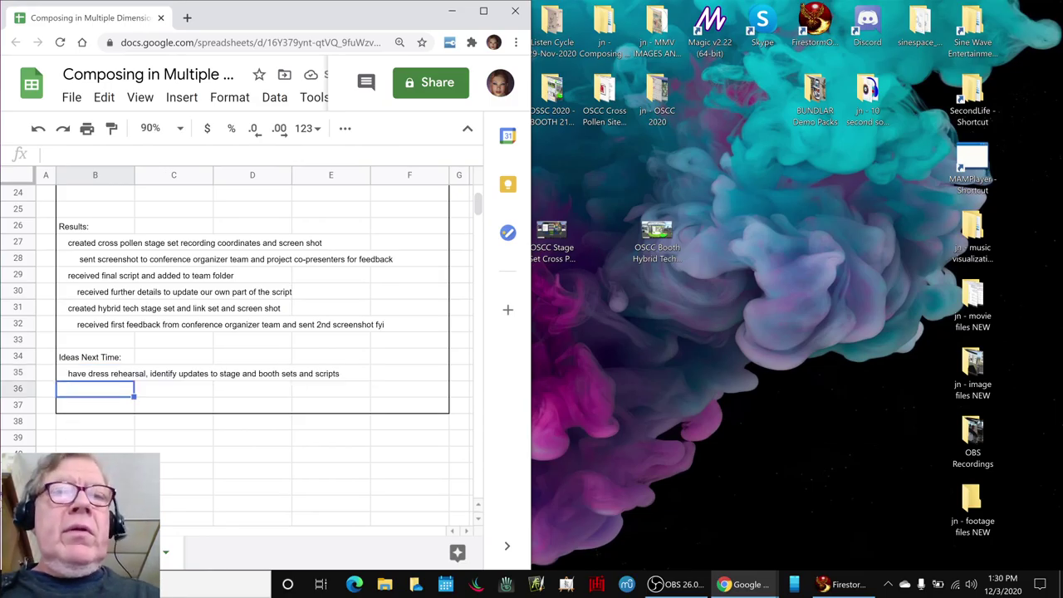
- Bring up OBS to check the live stream, then return to the beginning of the spreadsheet
key(alt+Tab)
key(alt+Tab)
key(alt+Tab)
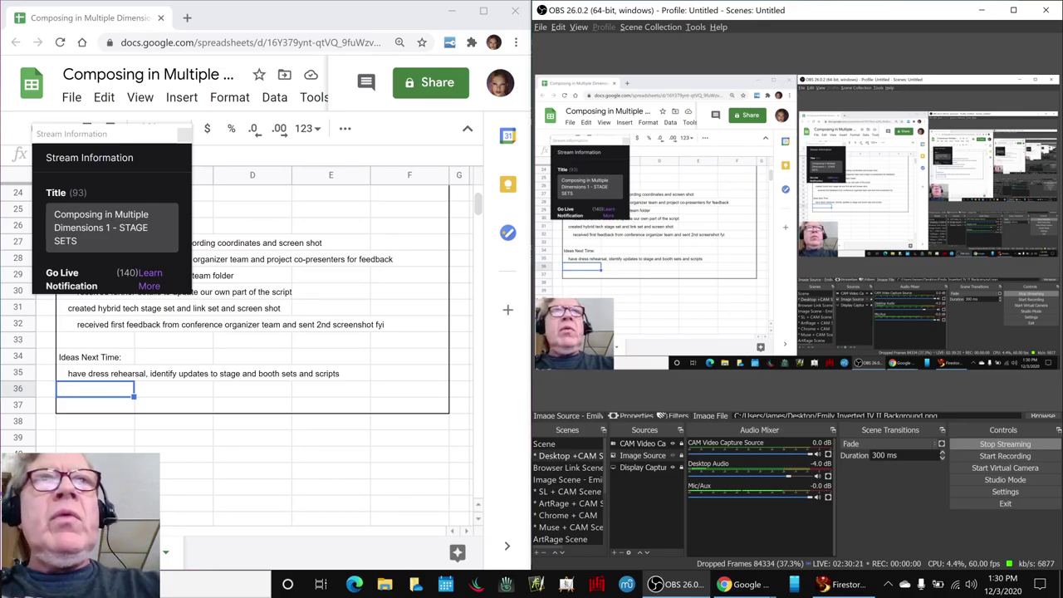
click(324, 258)
scroll(324, 258, up, 6)
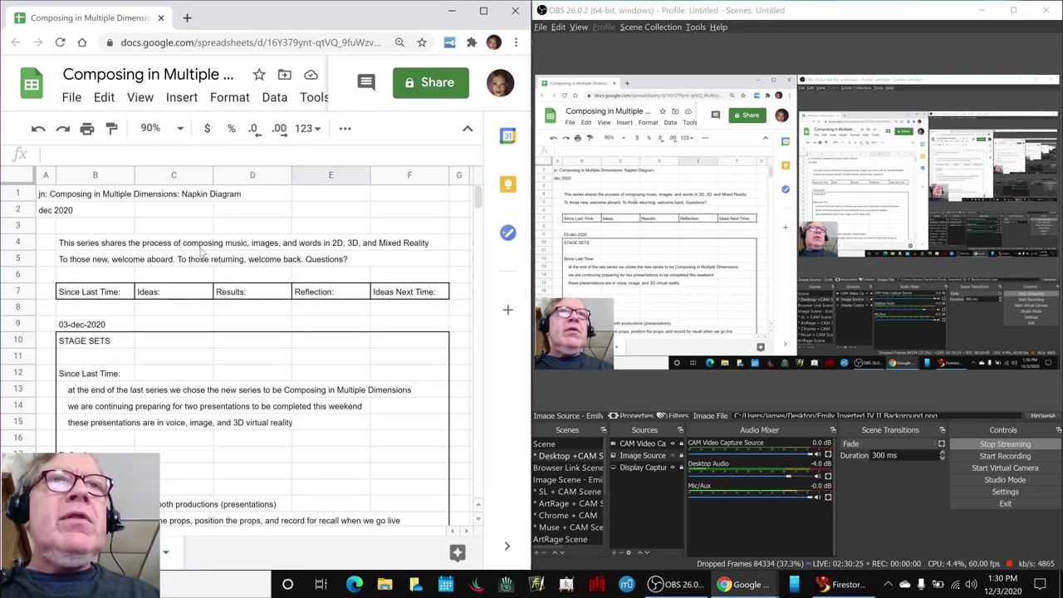
- Switch to Firestorm, turn the avatar around on the path past booth 20, and walk into booth 21
key(alt+Tab)
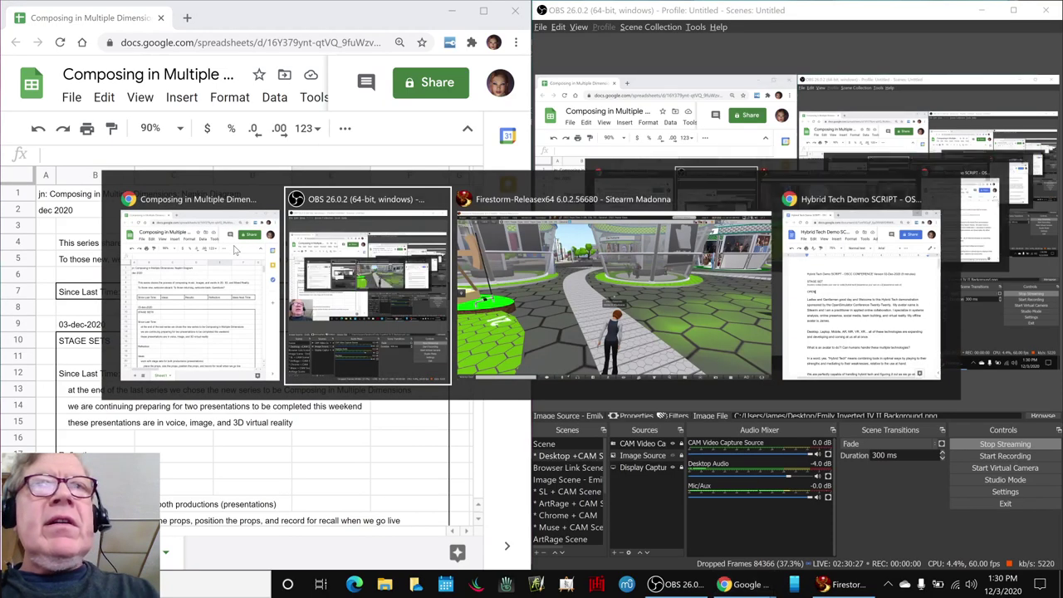
key(alt+Tab)
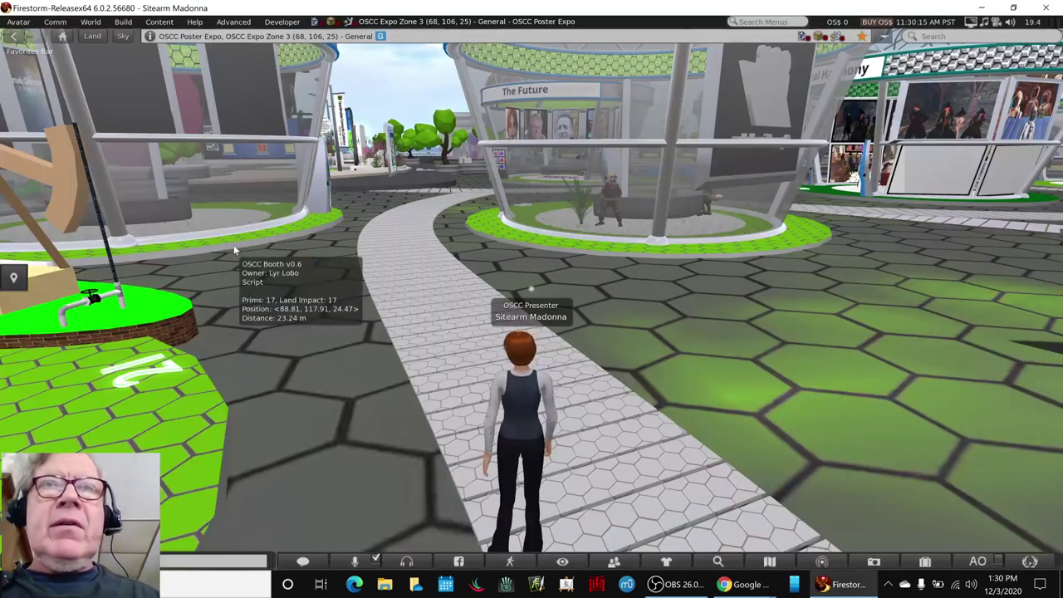
key(Right)
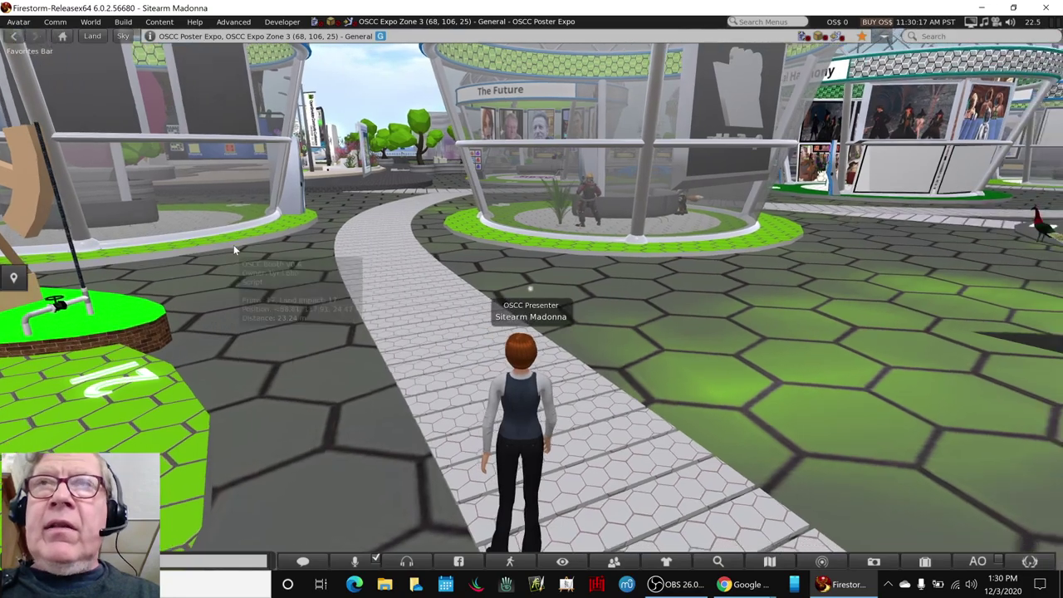
key(Left)
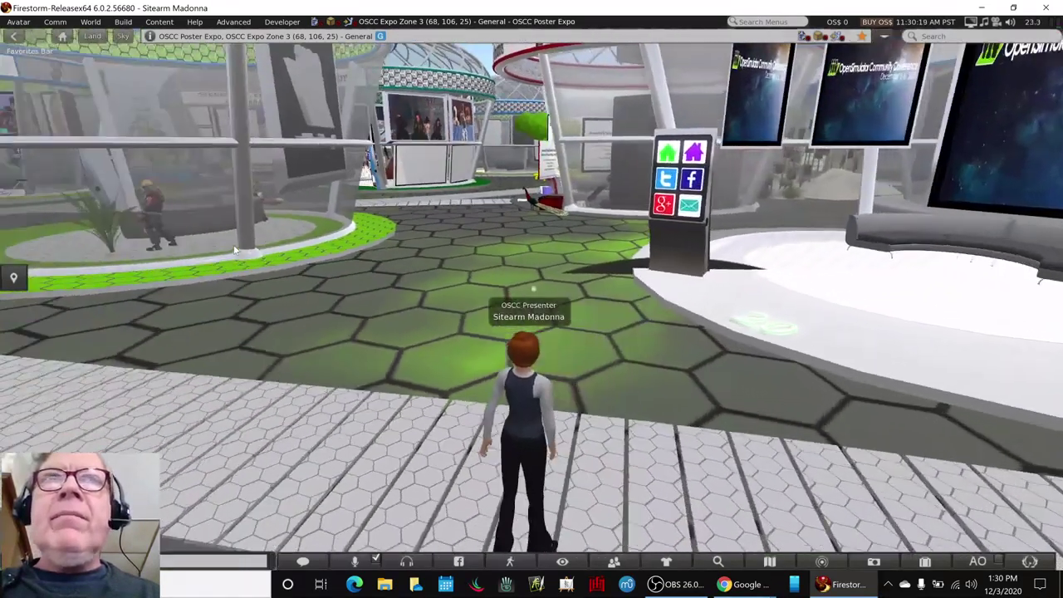
key(Right)
key(Right)
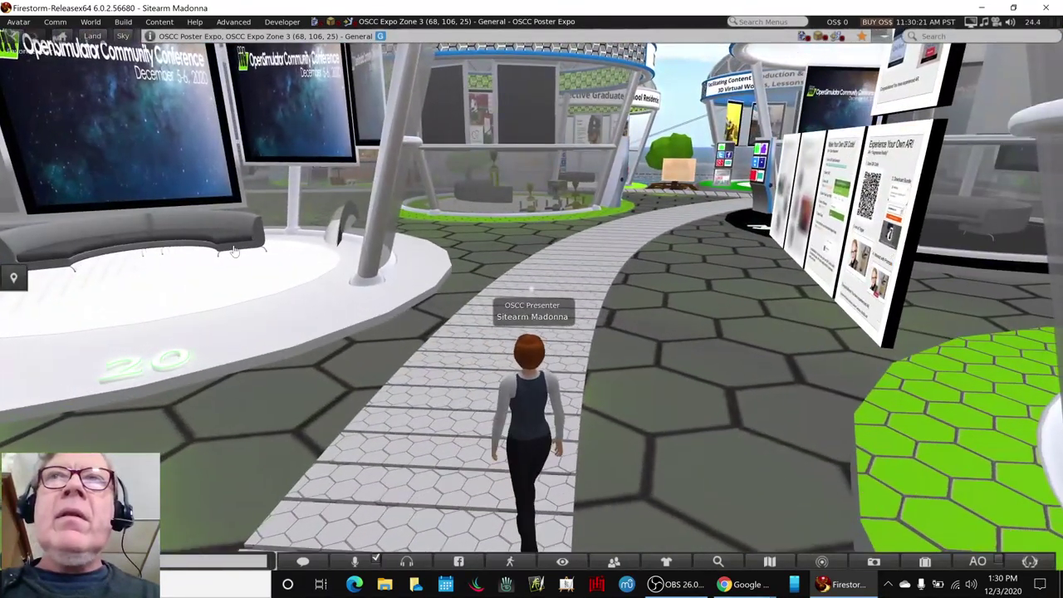
key(Right)
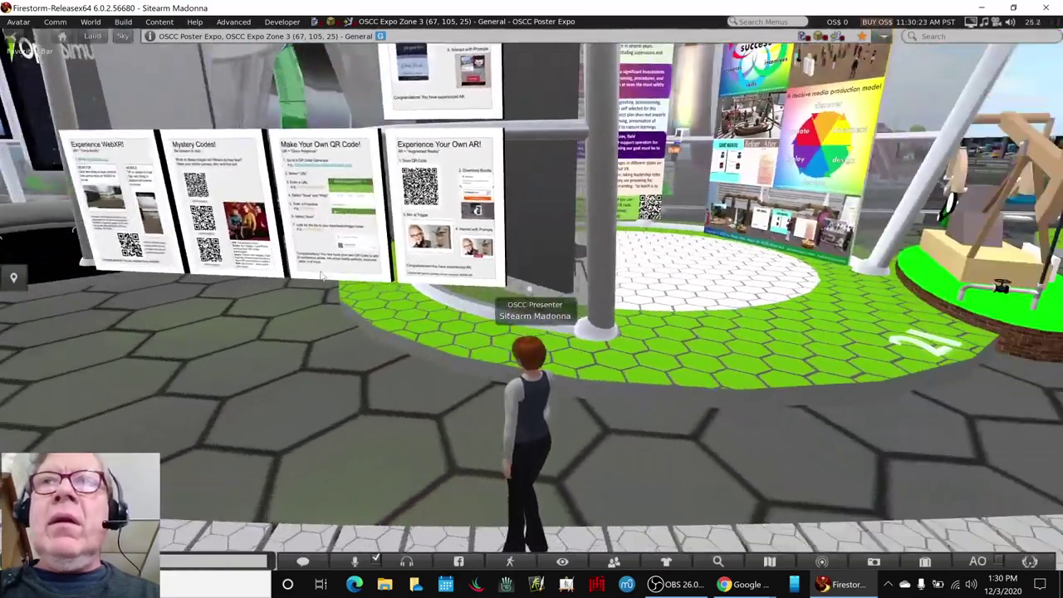
key(Left)
key(Up)
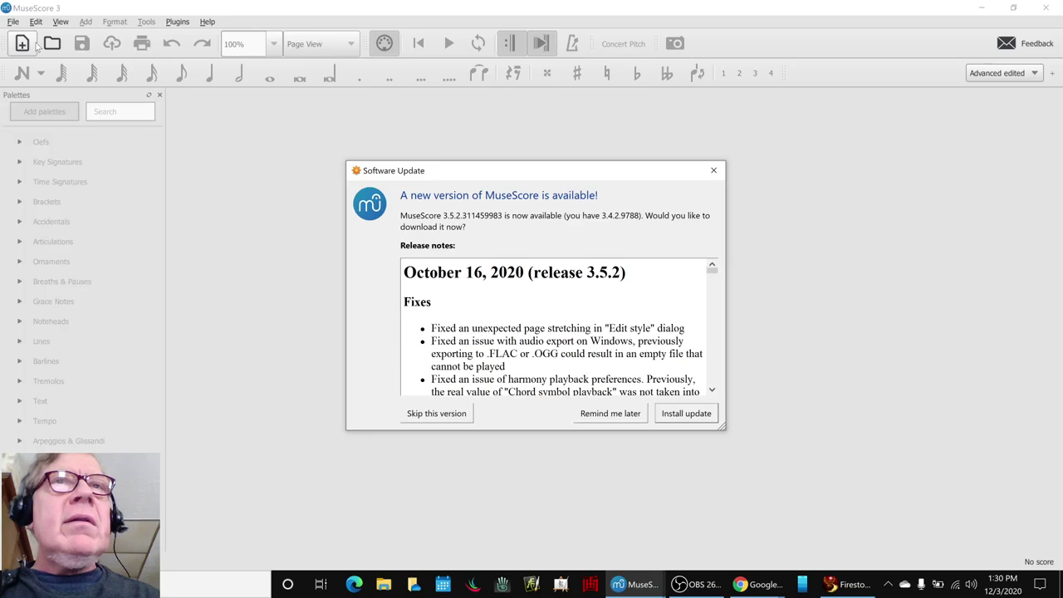
- In MuseScore, postpone the software update, open the "10 second sound" score and play it from the first measure
click(611, 413)
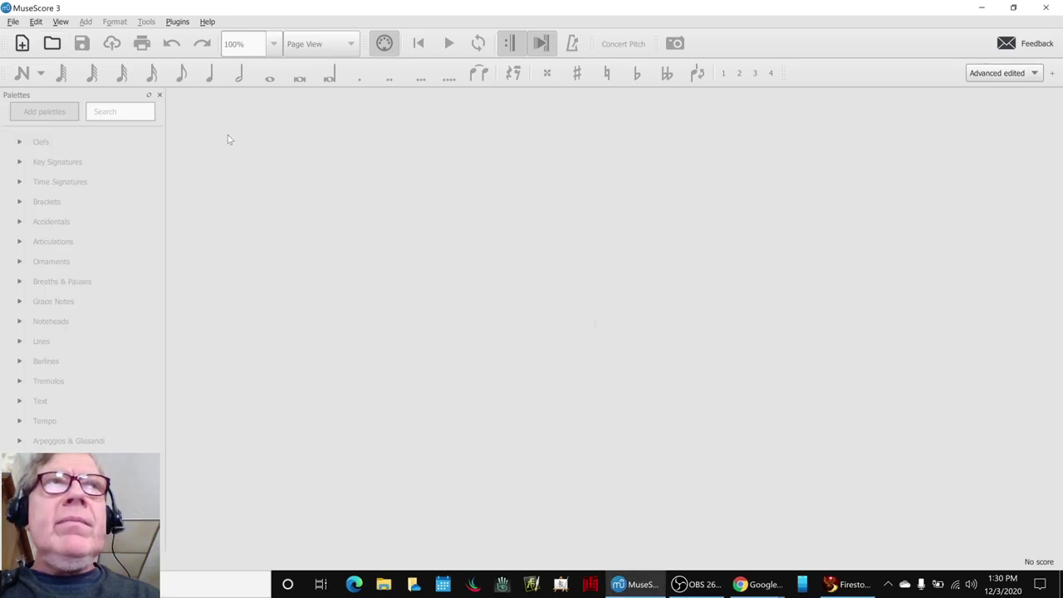
click(49, 45)
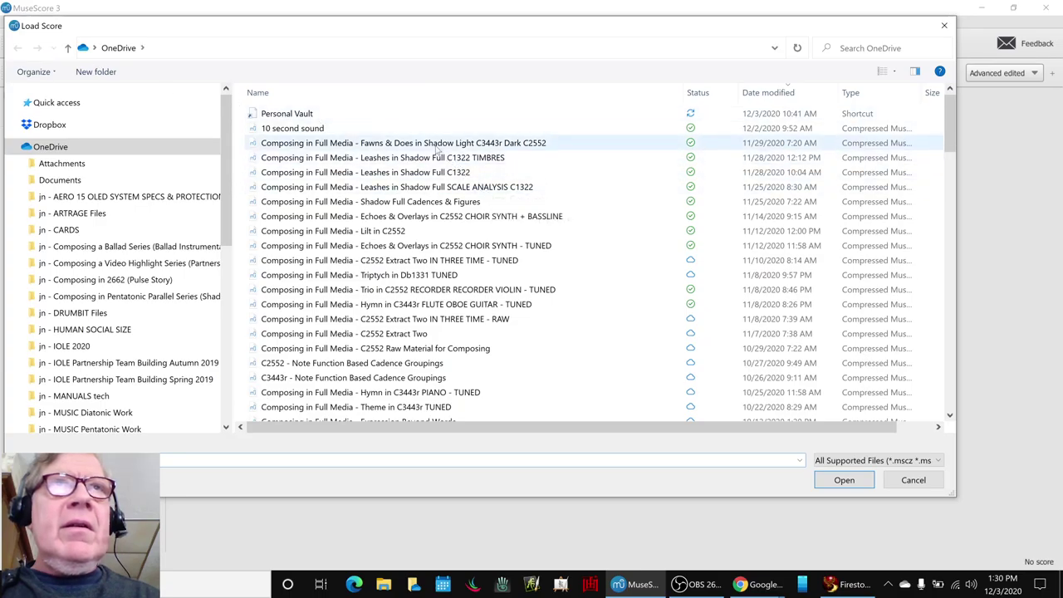
double_click(419, 131)
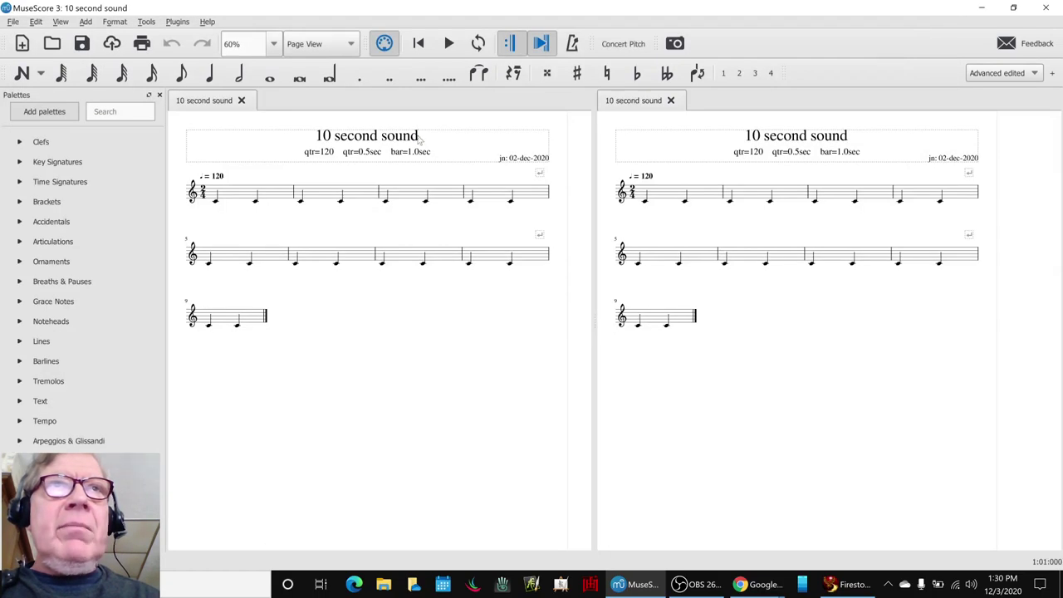
click(664, 202)
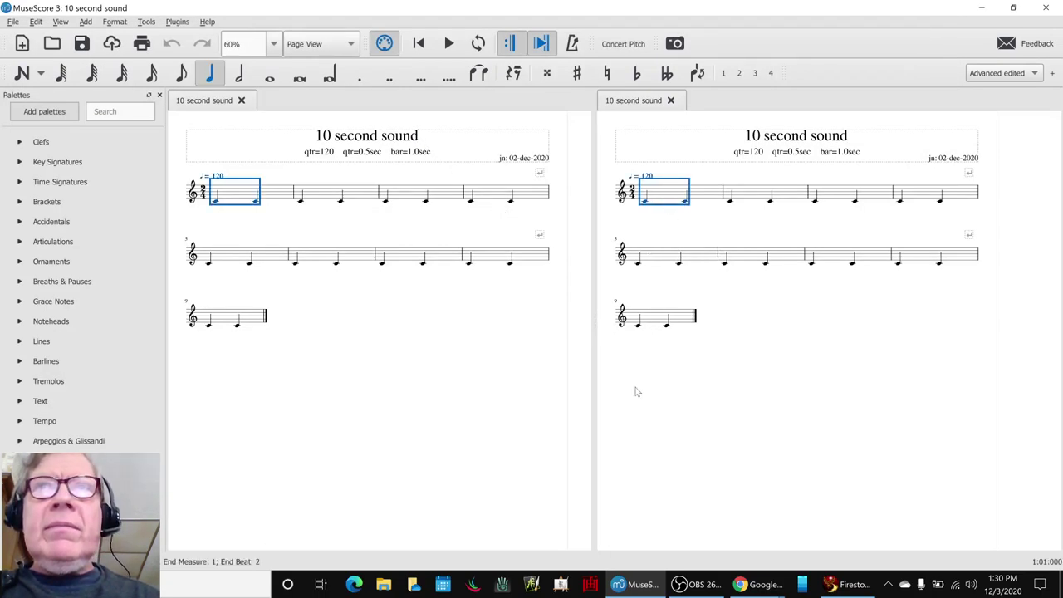
click(636, 390)
key(space)
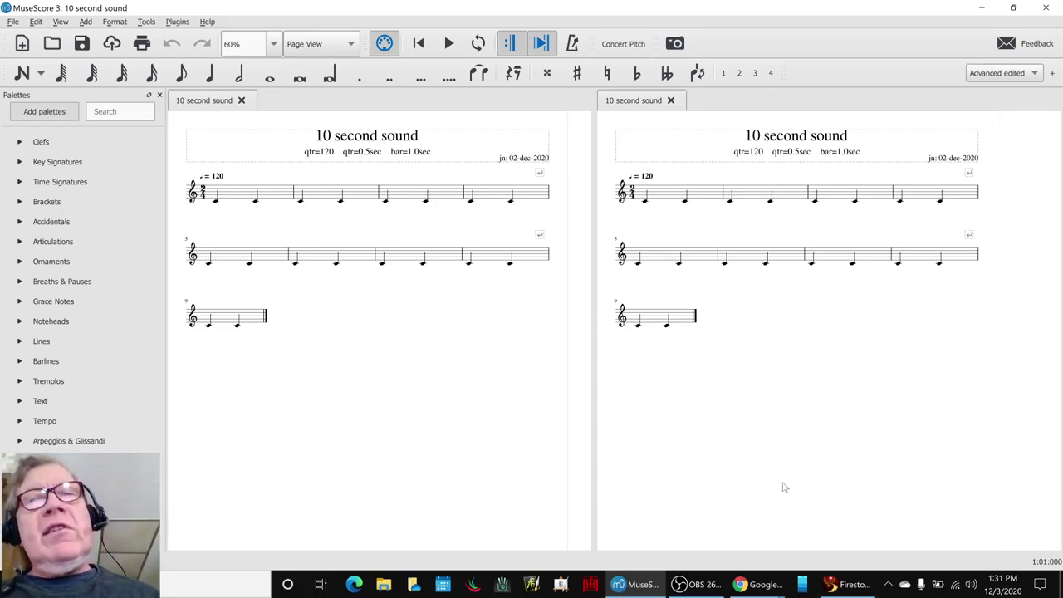
- In the Firestorm inventory, collapse the 02 CROSS POLLEN OSCC2020 and 01 HYBRID TECH OSCC2020 folders and expand the 10 second sound folder
click(848, 583)
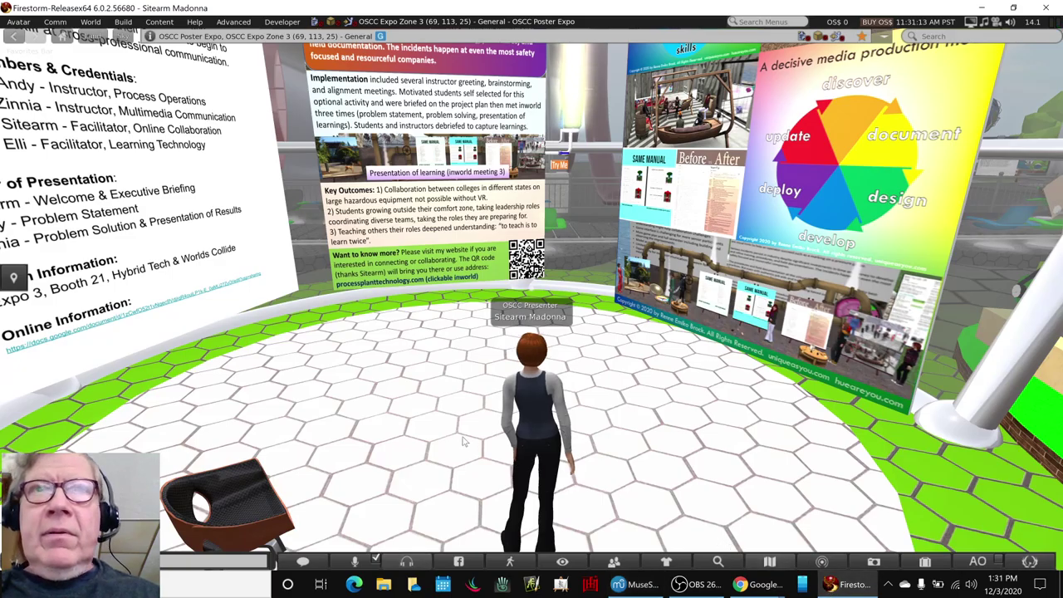
click(934, 563)
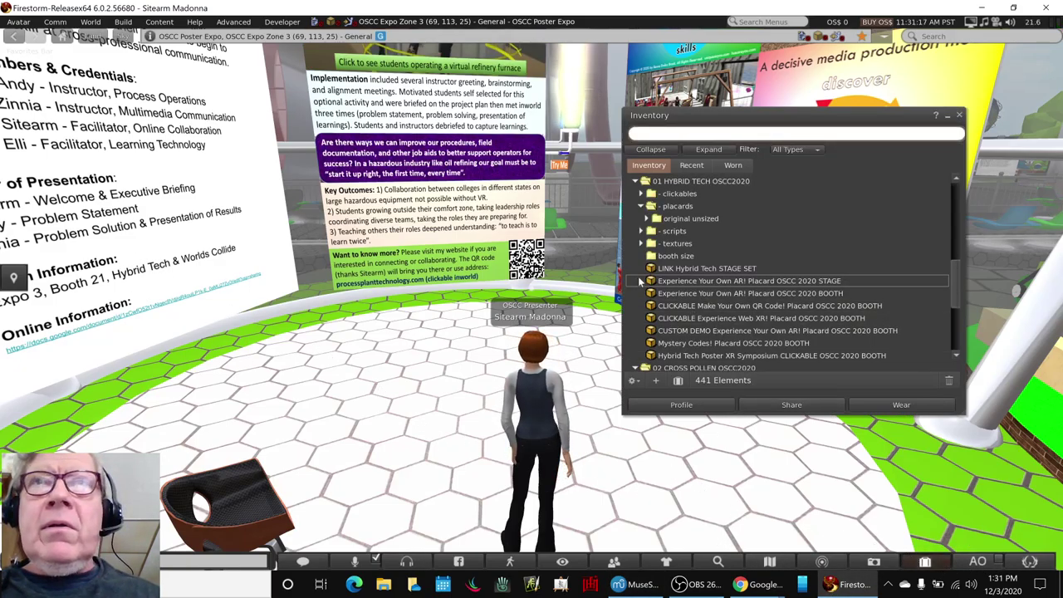
scroll(644, 280, down, 4)
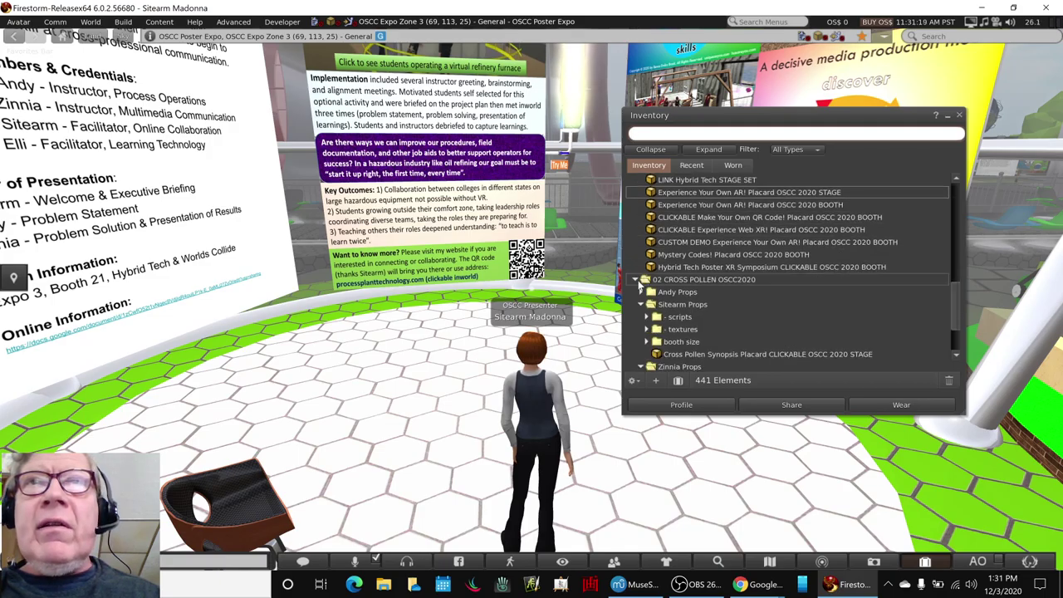
click(637, 283)
scroll(641, 269, up, 3)
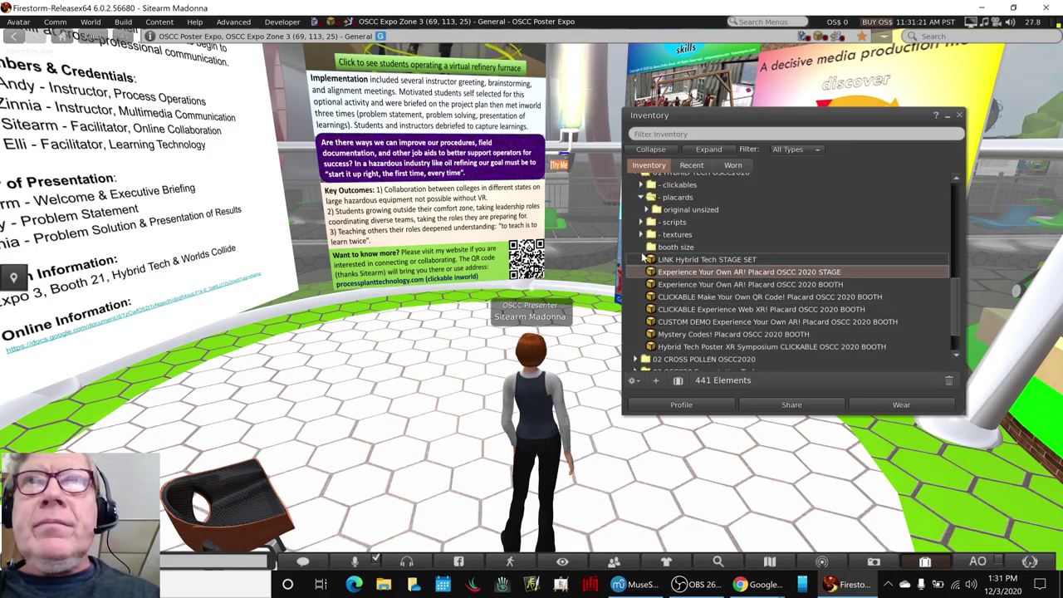
scroll(643, 259, up, 2)
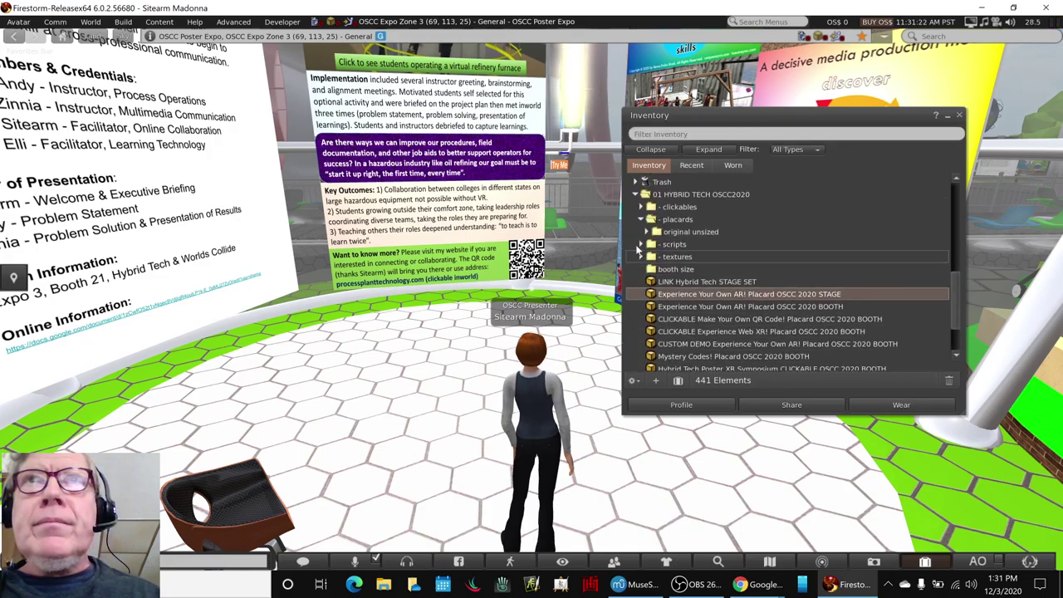
click(635, 199)
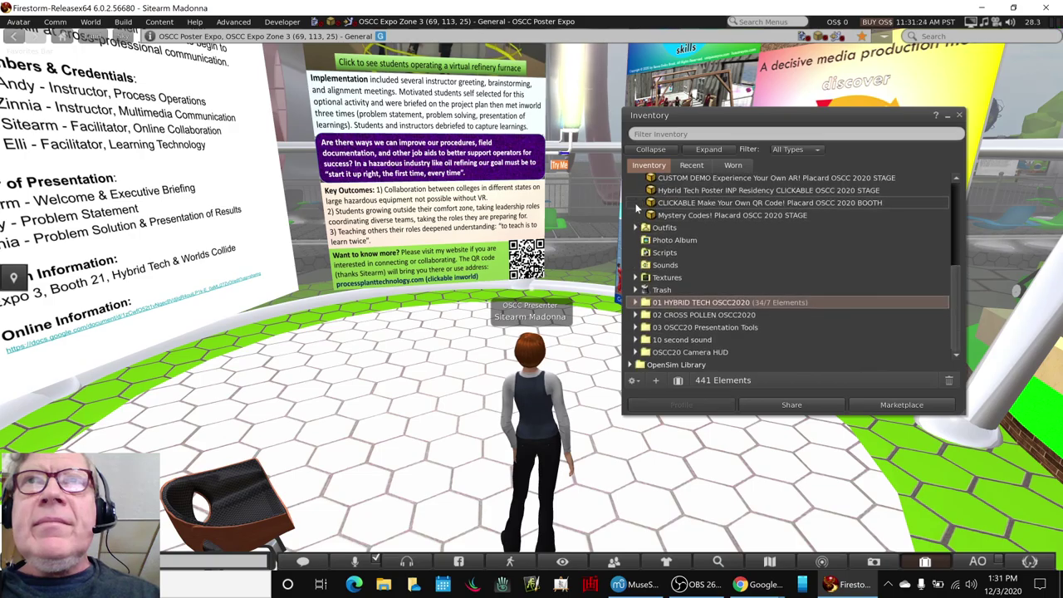
click(636, 340)
scroll(649, 345, down, 3)
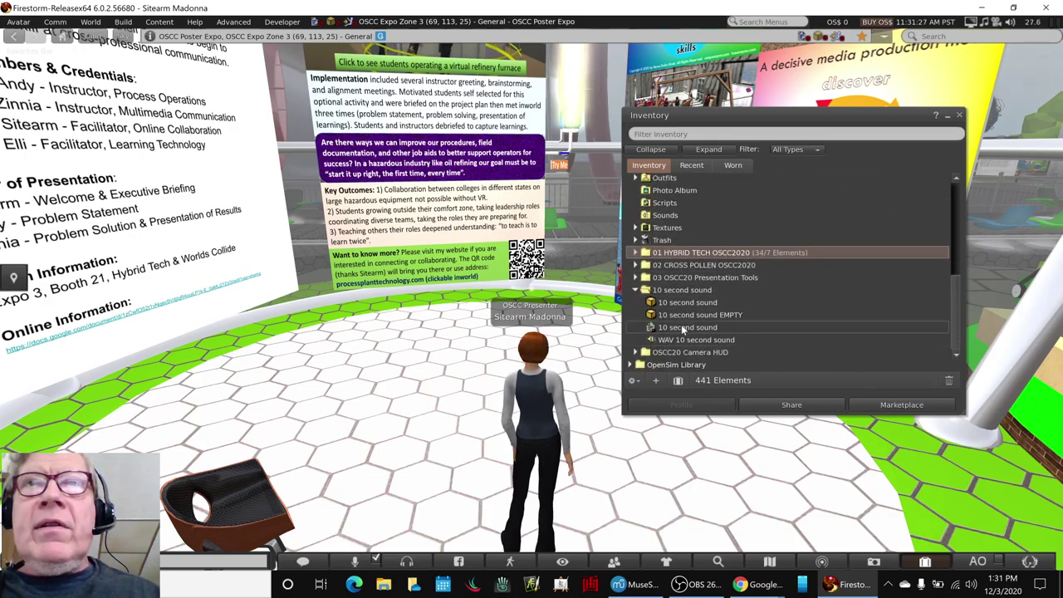
- Play the WAV 10 second sound item from the inventory and raise the master volume slightly
click(682, 339)
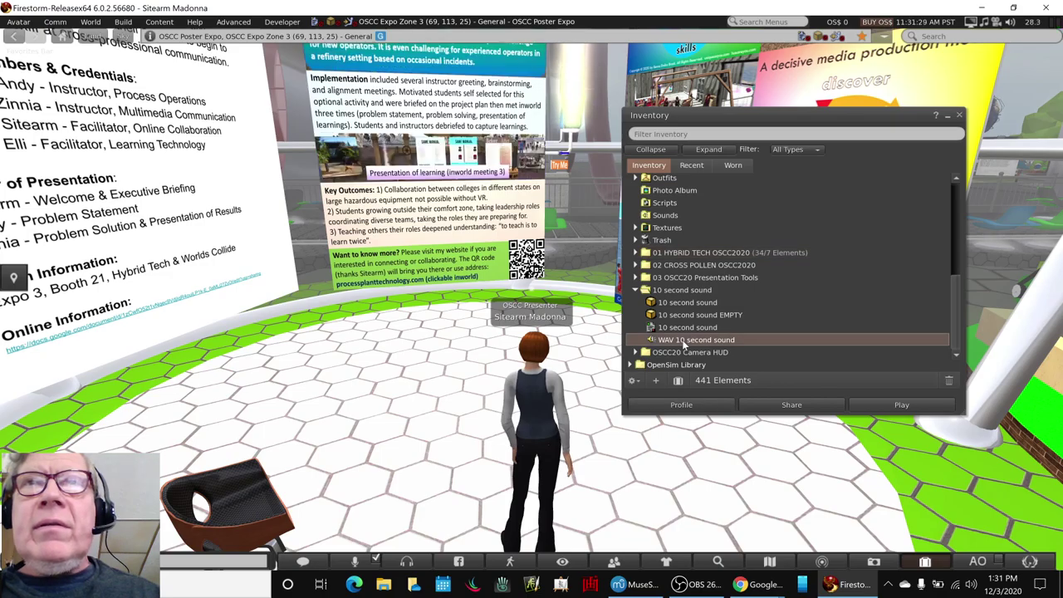
right_click(681, 340)
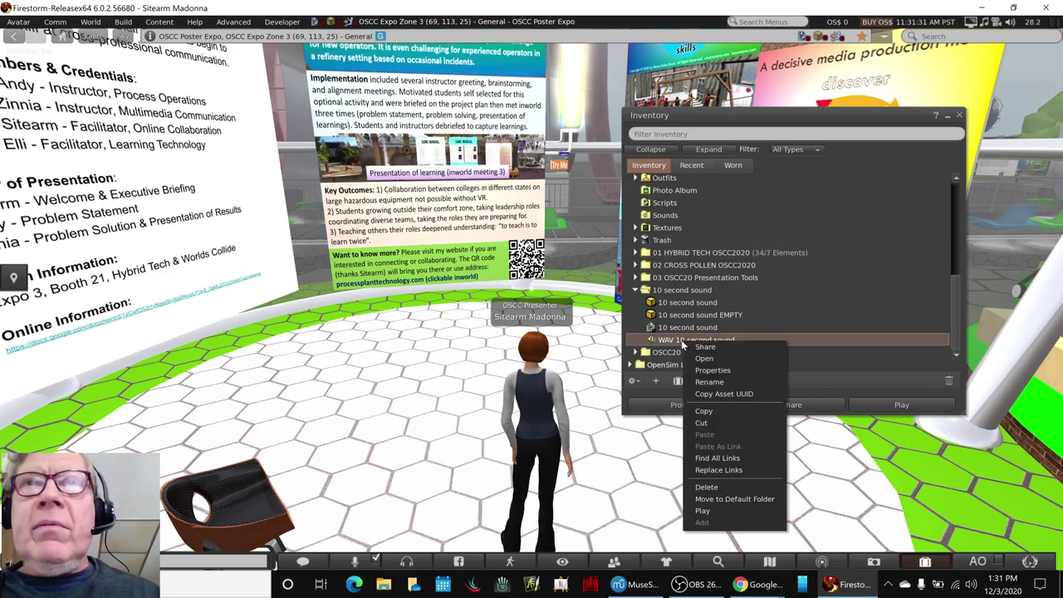
click(706, 509)
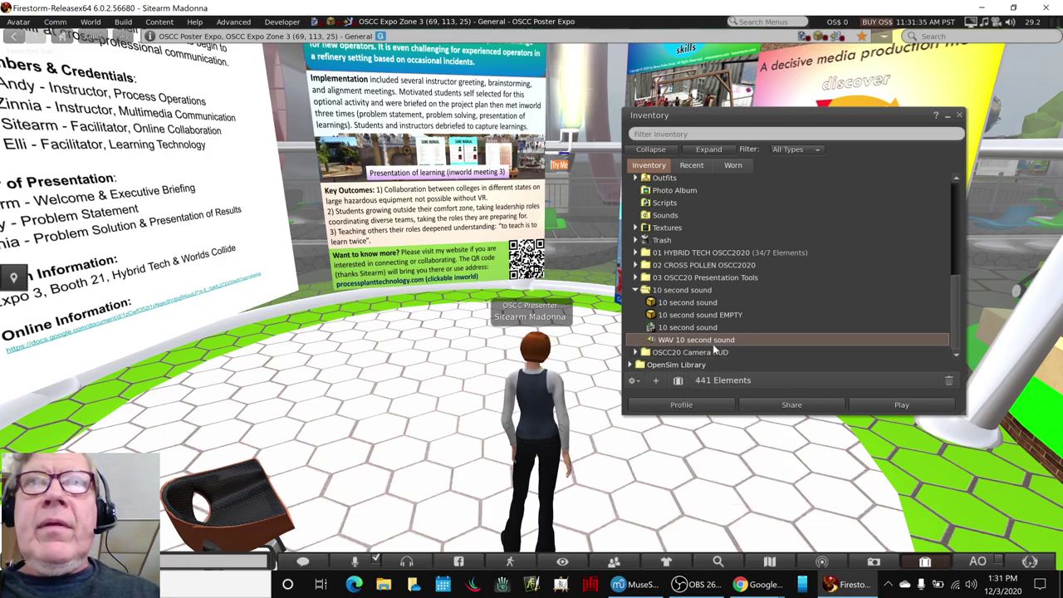
mouse_move(1009, 21)
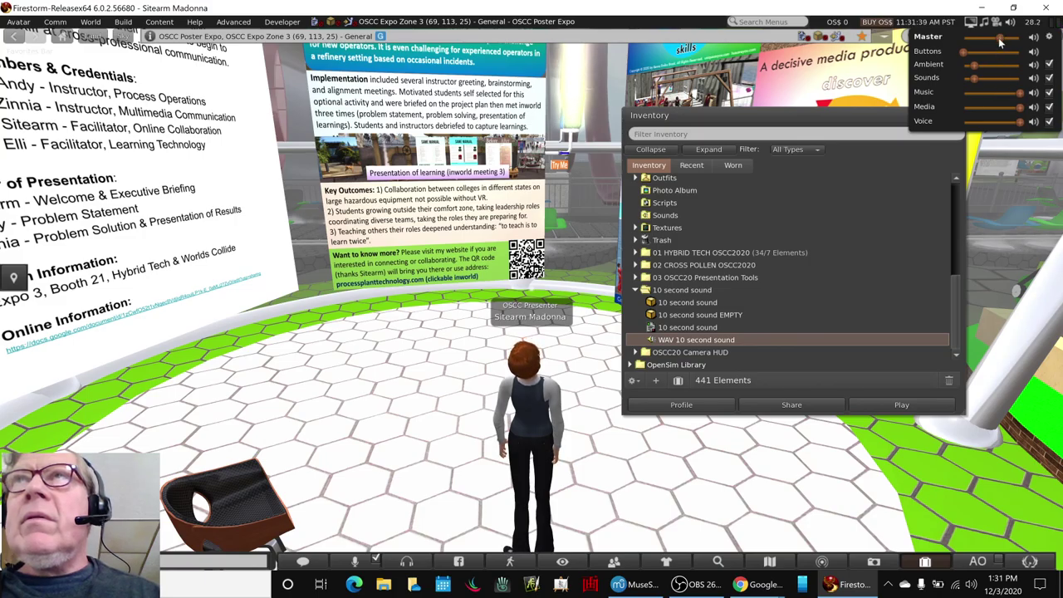
drag(1007, 40, 1021, 42)
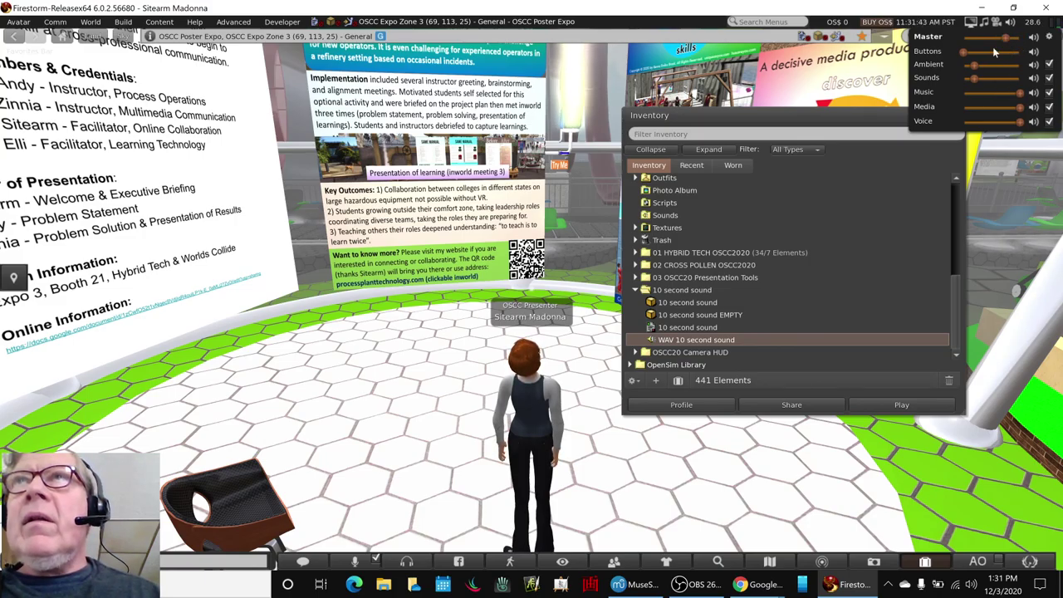
- Examine the 10 second sound script, close it, and select the 10 second sound object in the same folder
double_click(733, 327)
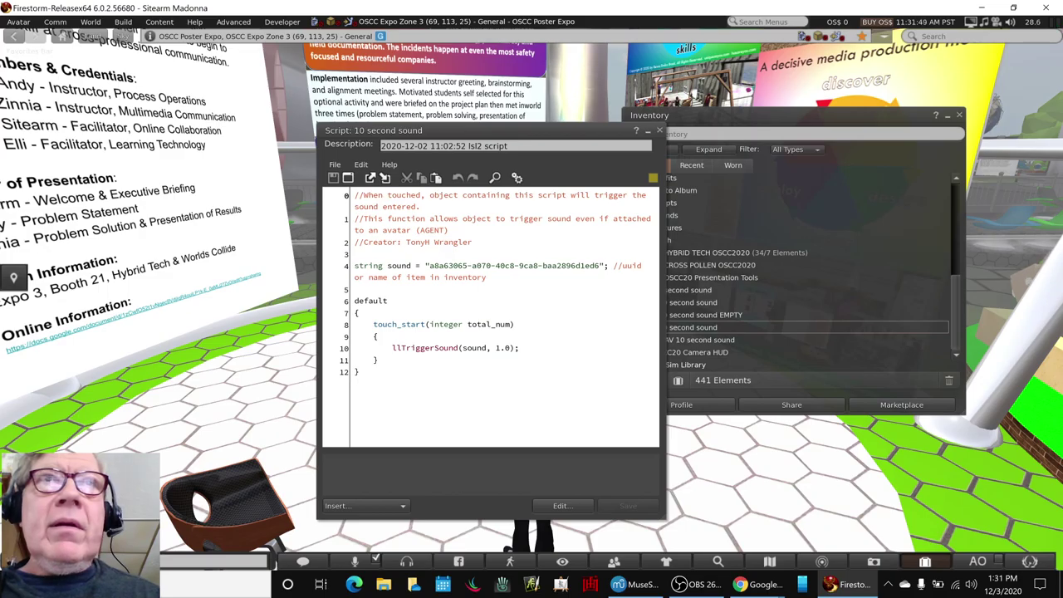
click(659, 133)
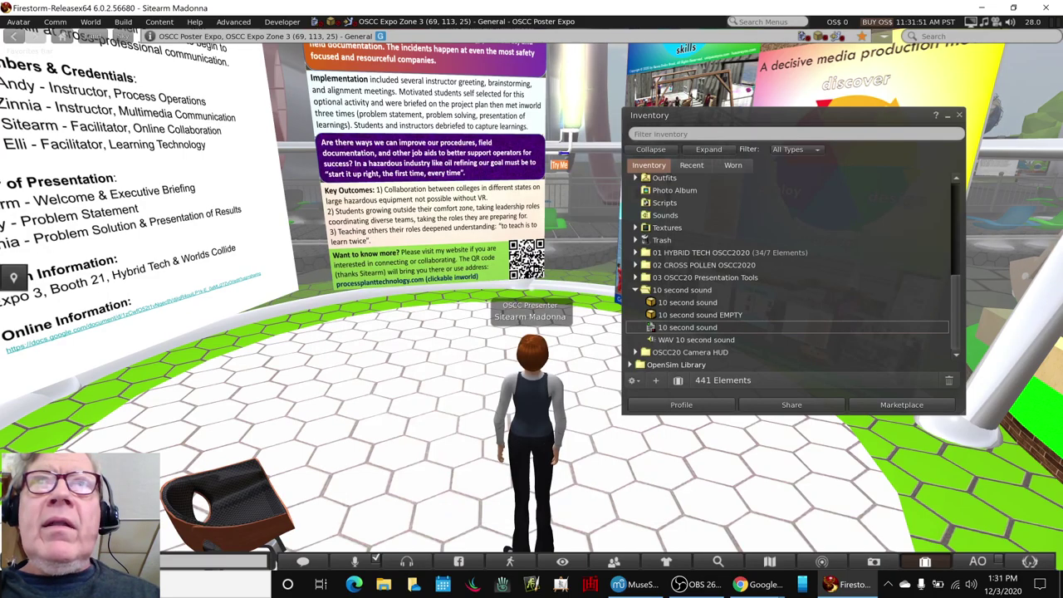
click(677, 304)
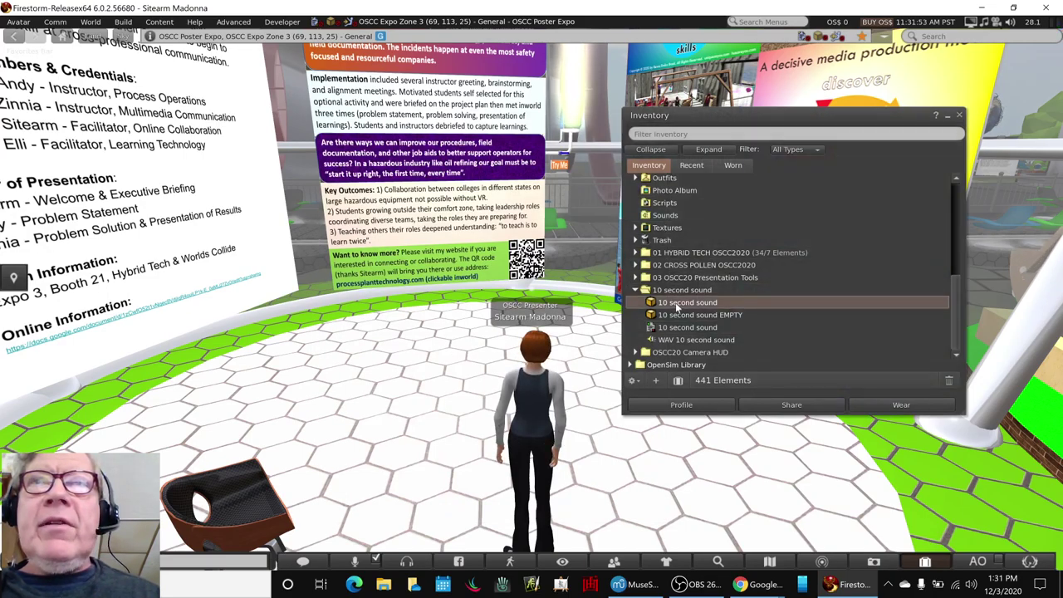
- Place the 10 second sound object from the inventory on the booth floor beside the avatar and touch it to play its sound
drag(675, 302, 423, 390)
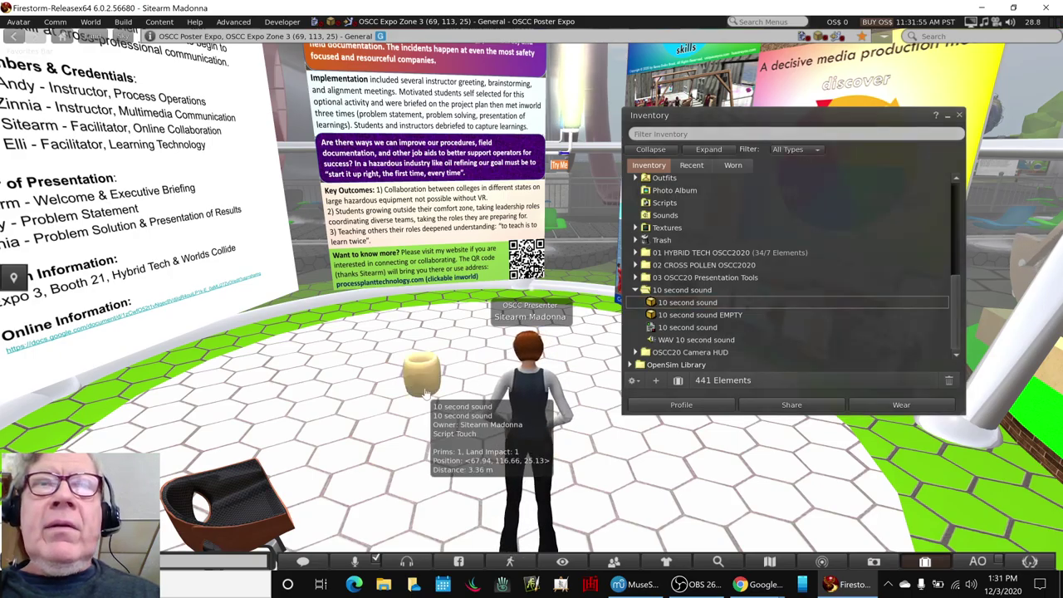
scroll(328, 416, up, 4)
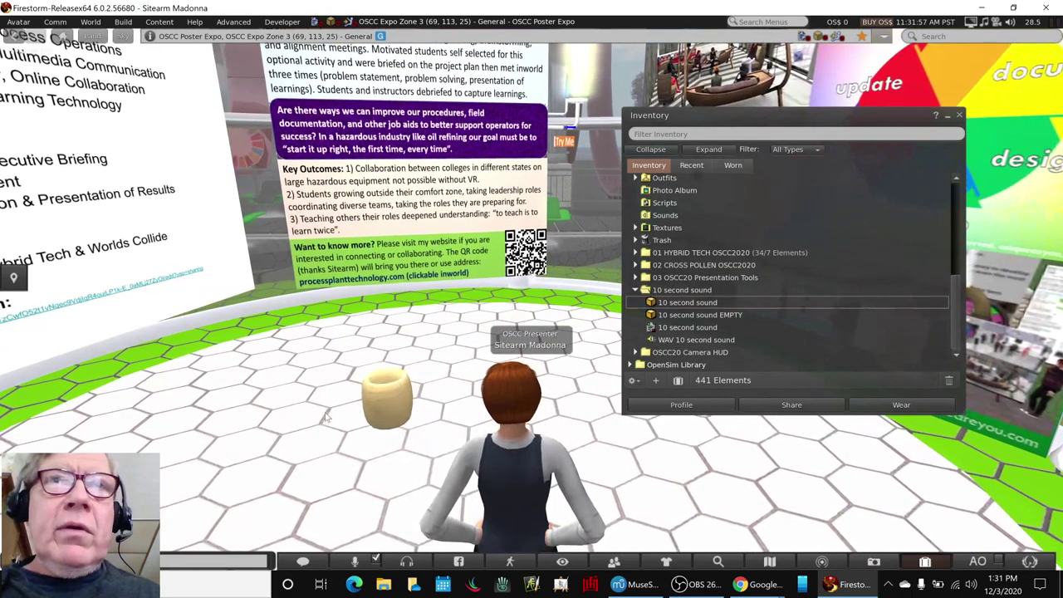
click(382, 411)
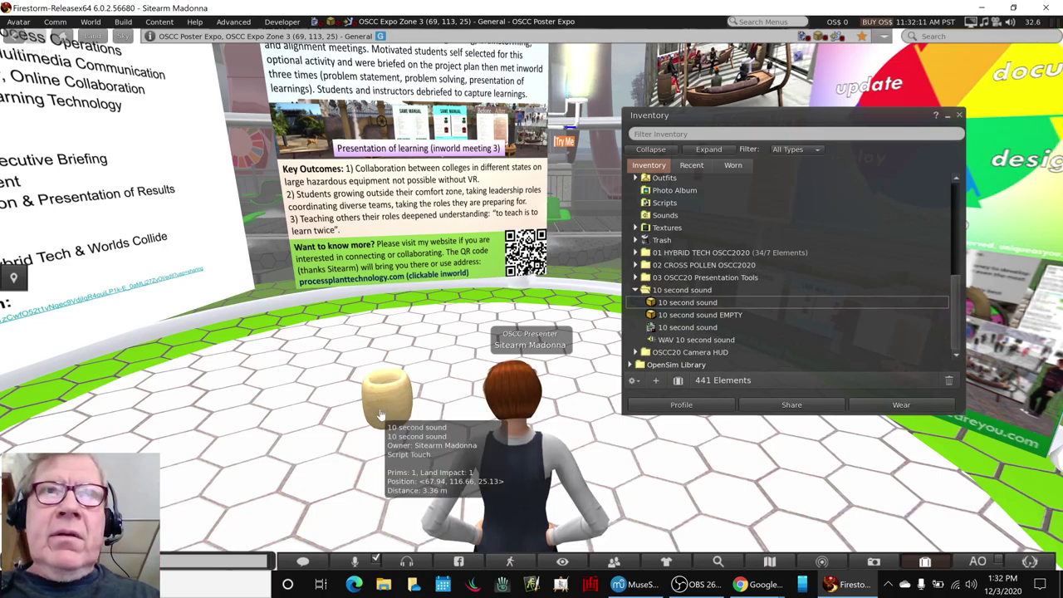
- Open the placed 10 second sound object for editing, delete it from the booth floor and close the build window
right_click(383, 410)
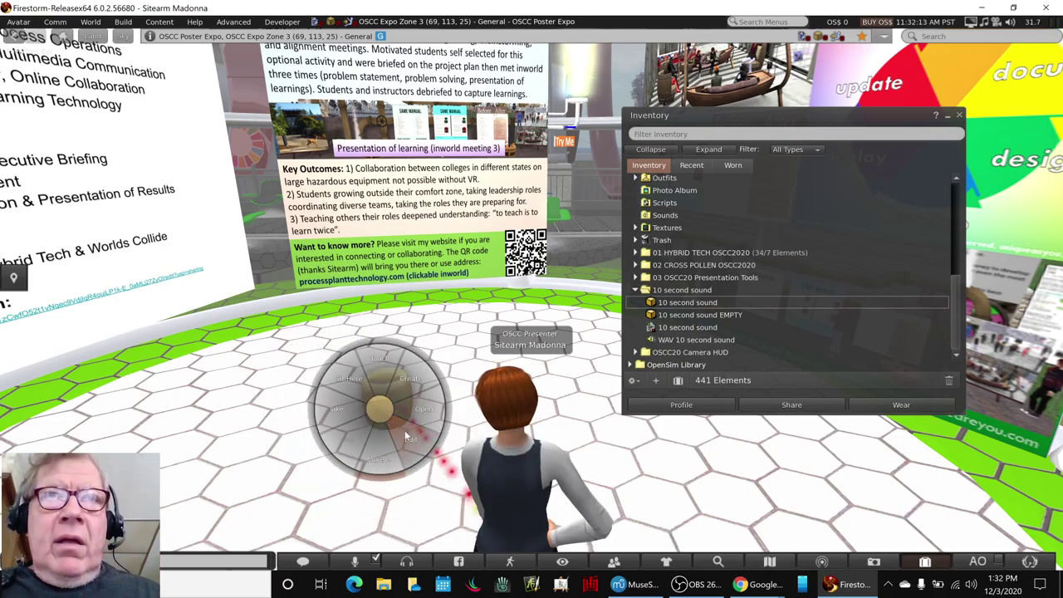
click(406, 435)
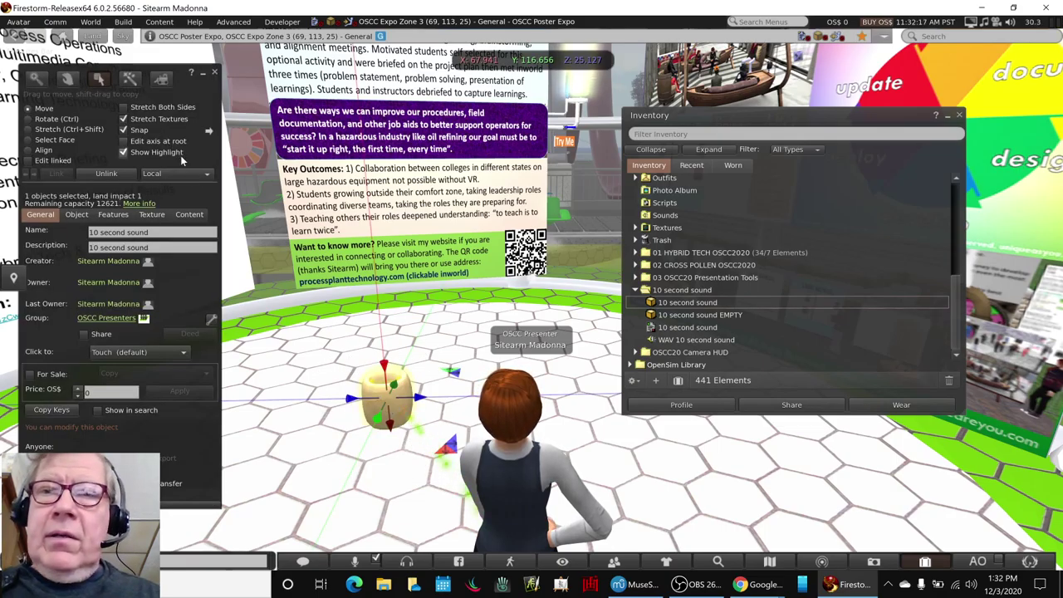
key(Delete)
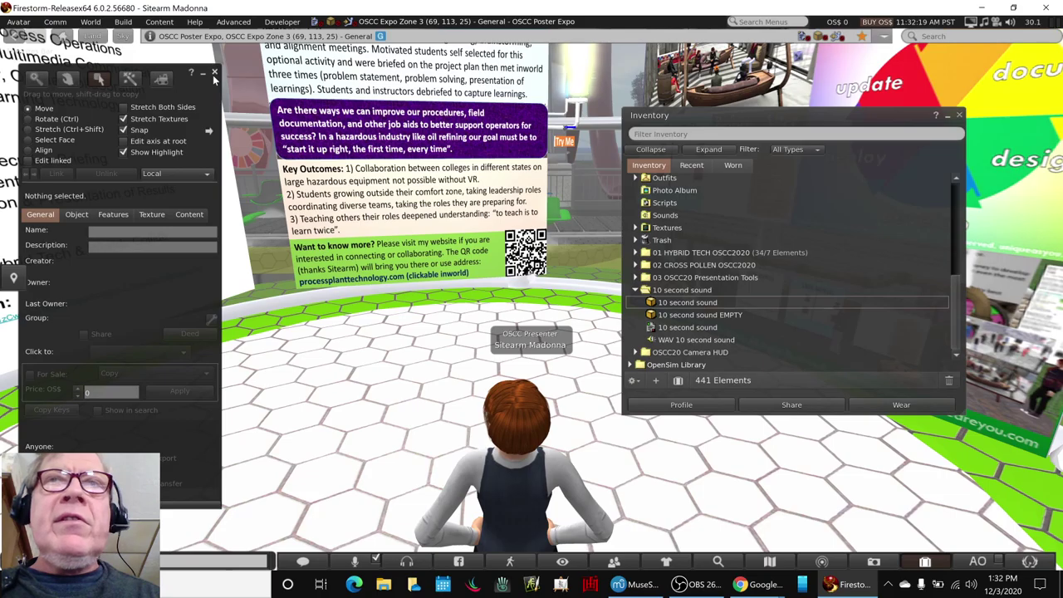
click(214, 73)
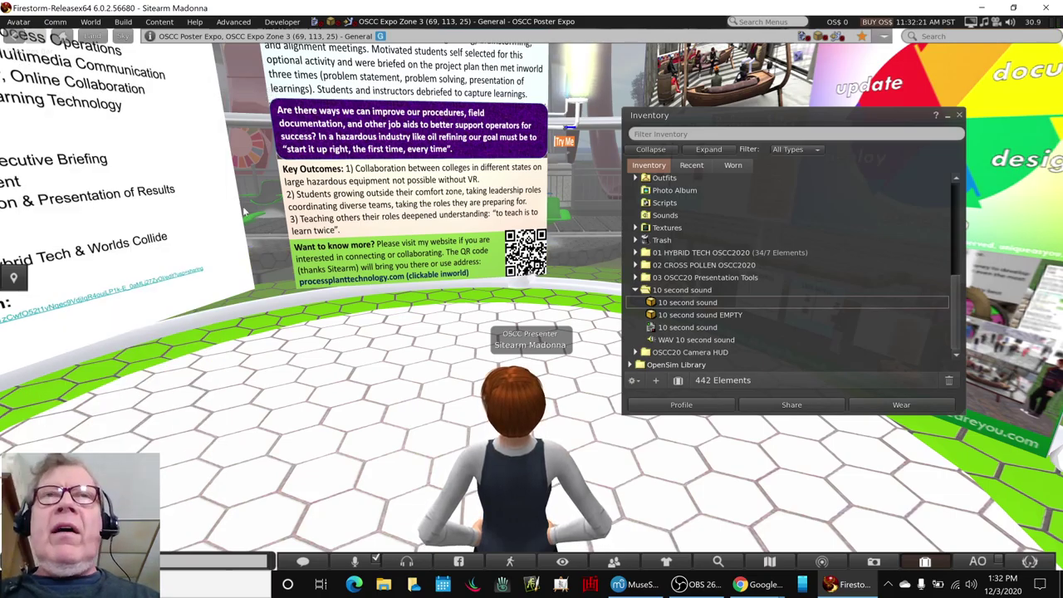
- Walk the avatar out of booth 21 onto the dark paving beside the pump jack model
mouse_move(255, 331)
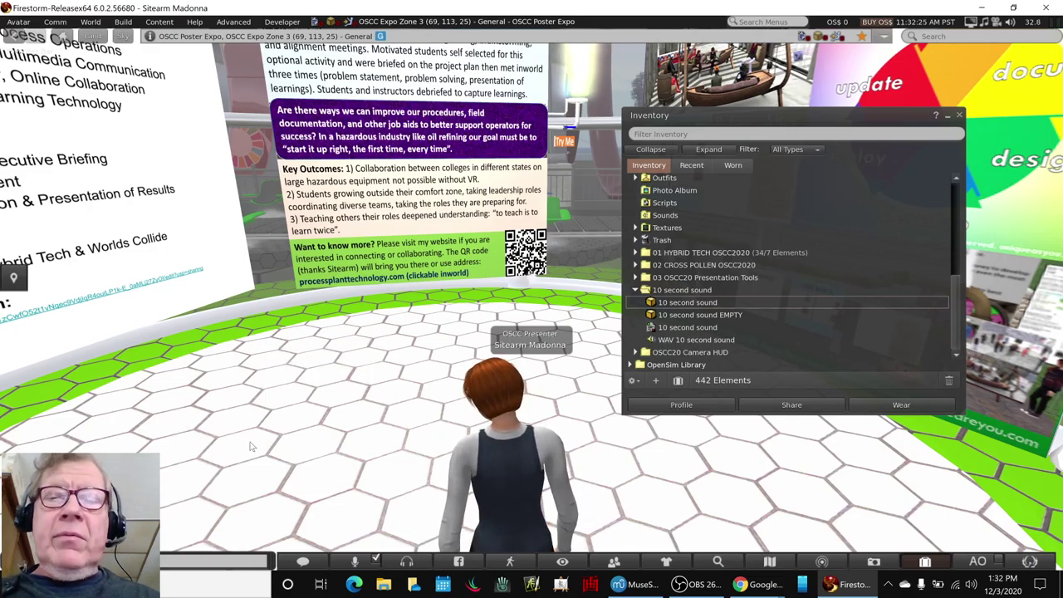
key(Right)
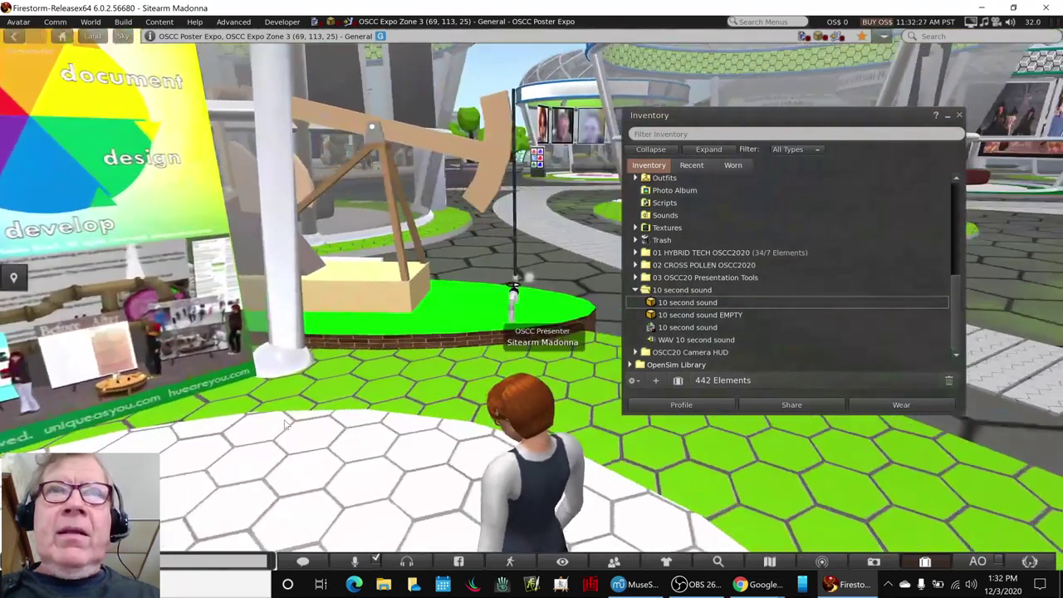
key(Right)
key(Up)
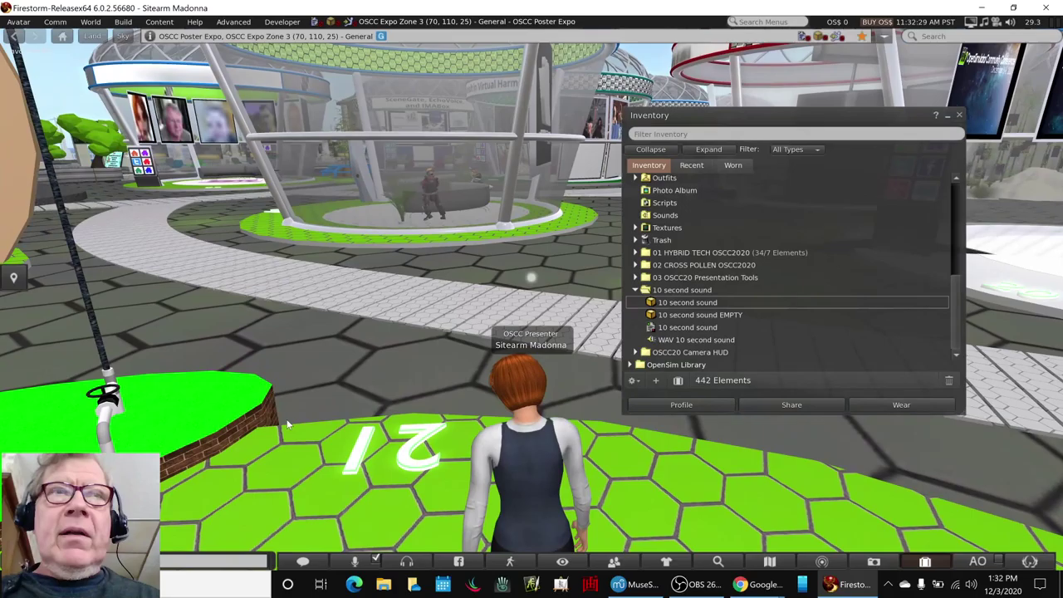
key(Up)
key(Left)
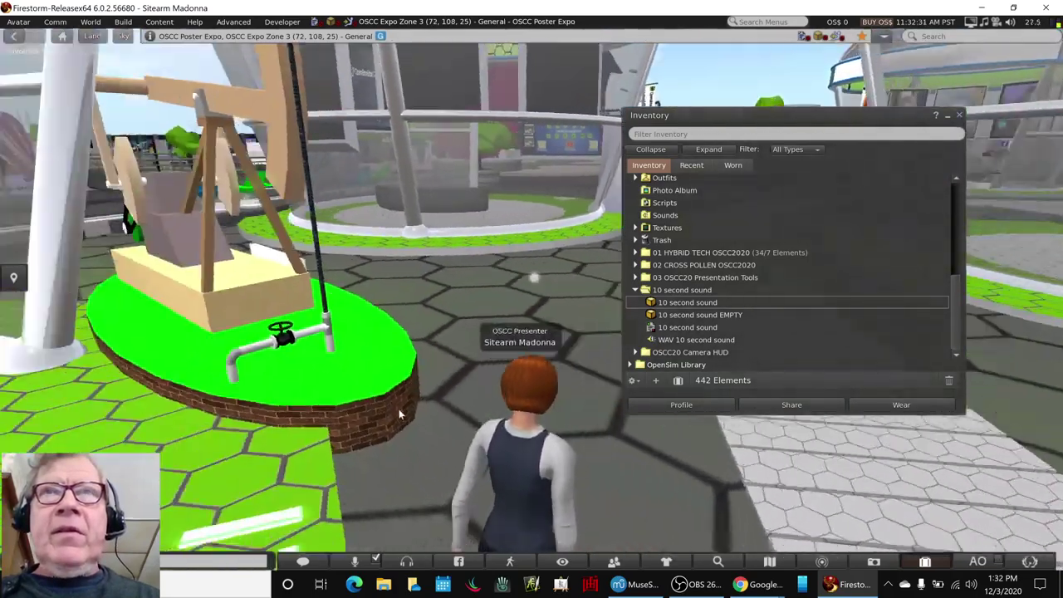
- Close the inventory and walk the avatar back onto booth 21's white floor, facing the posters
click(958, 117)
key(Left)
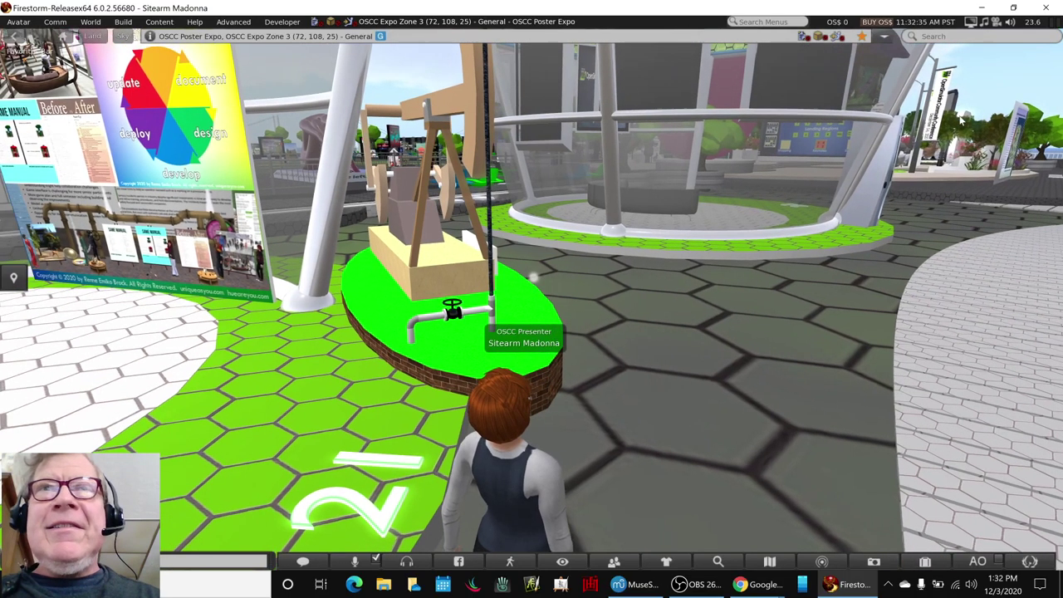
key(Up)
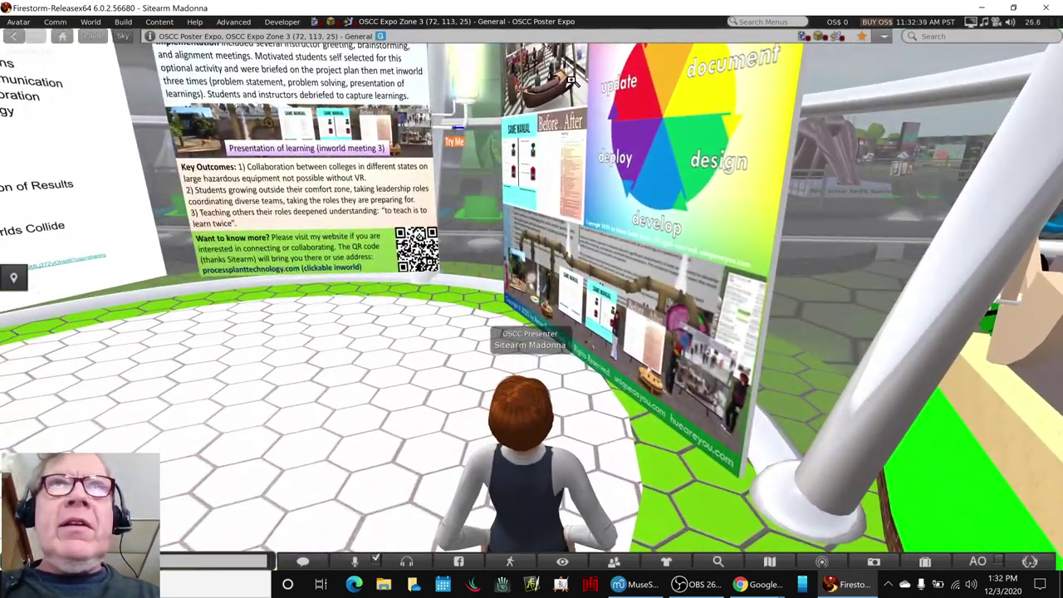
- Examine the glowing fixture behind the booth posters up close and restore the default camera view behind the avatar
key(m)
alt+drag(515, 257, 516, 151)
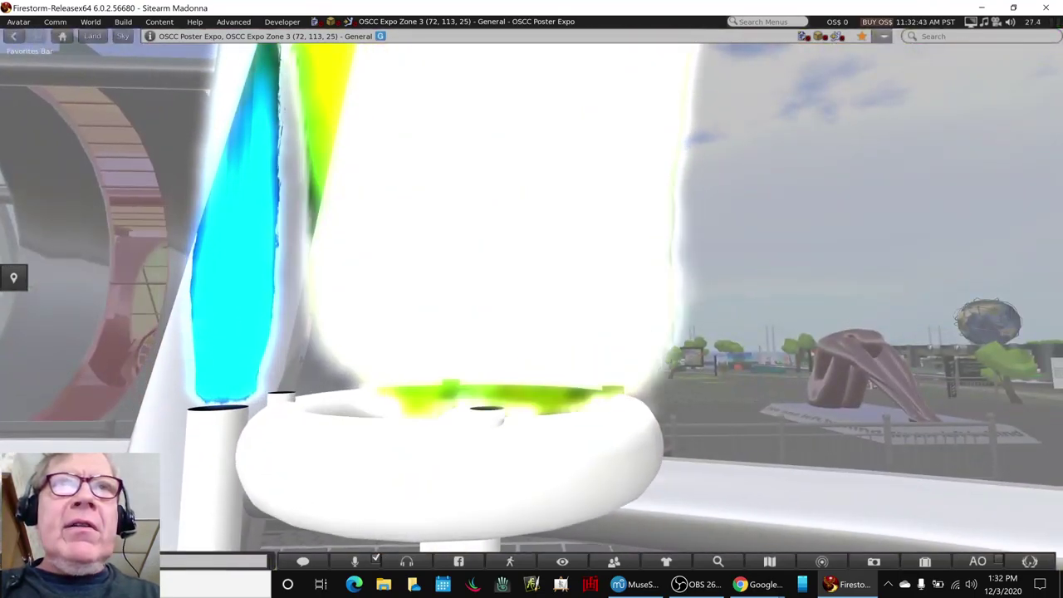
scroll(531, 299, down, 1)
alt+drag(516, 157, 520, 353)
alt+drag(519, 249, 518, 290)
key(Escape)
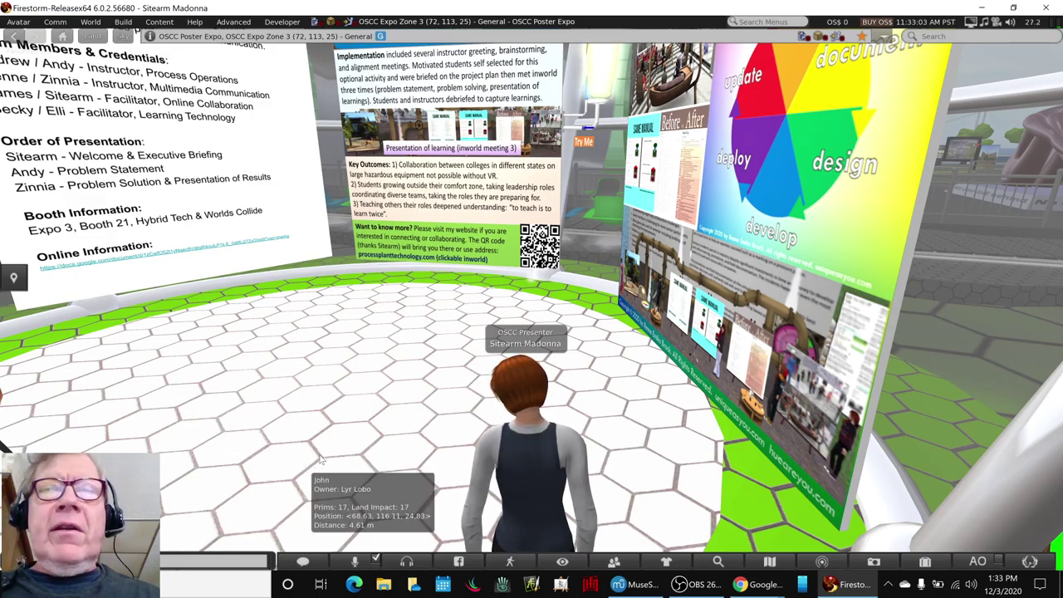
- Switch to OBS Studio
click(688, 586)
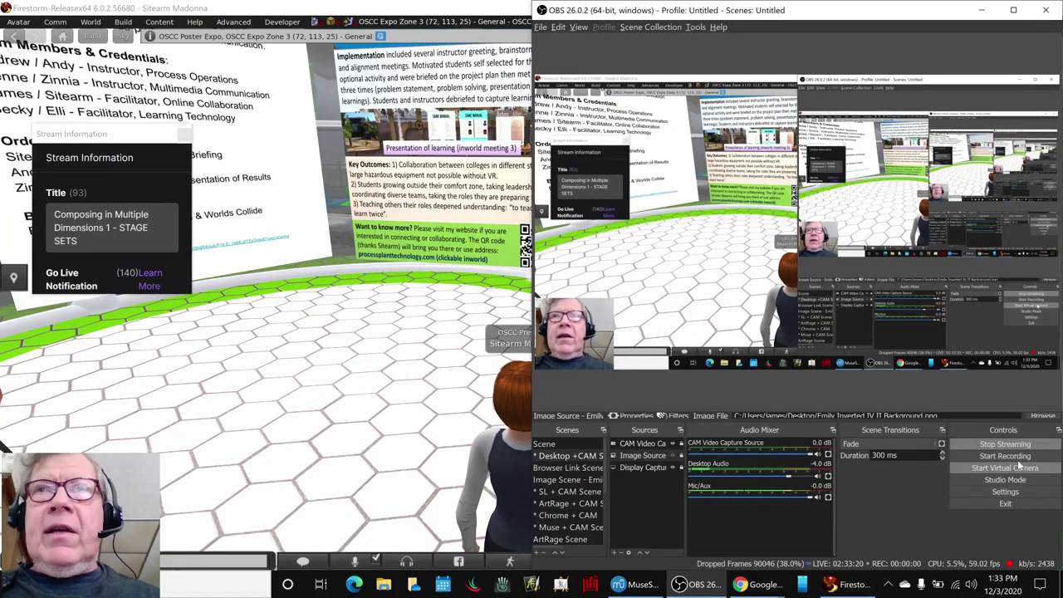